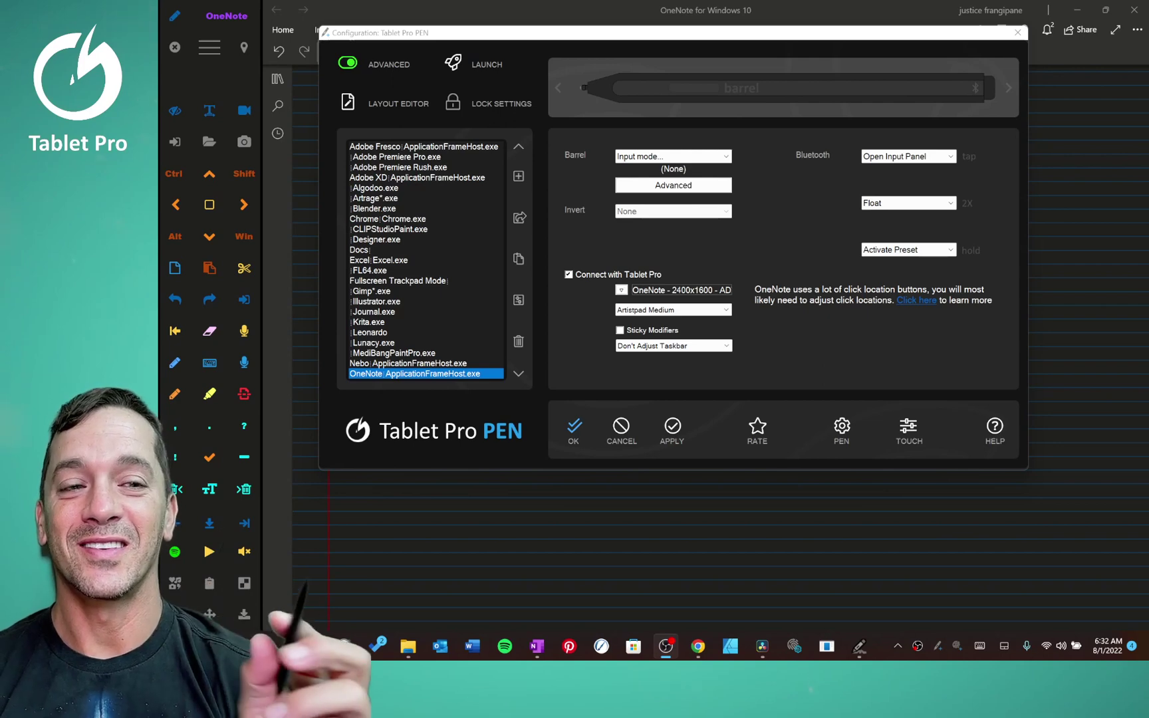
# - Review the keyboard shortcuts in the Tablet Pro PEN help and the general pen settings, closing both without changes
pyautogui.click(1076, 10)
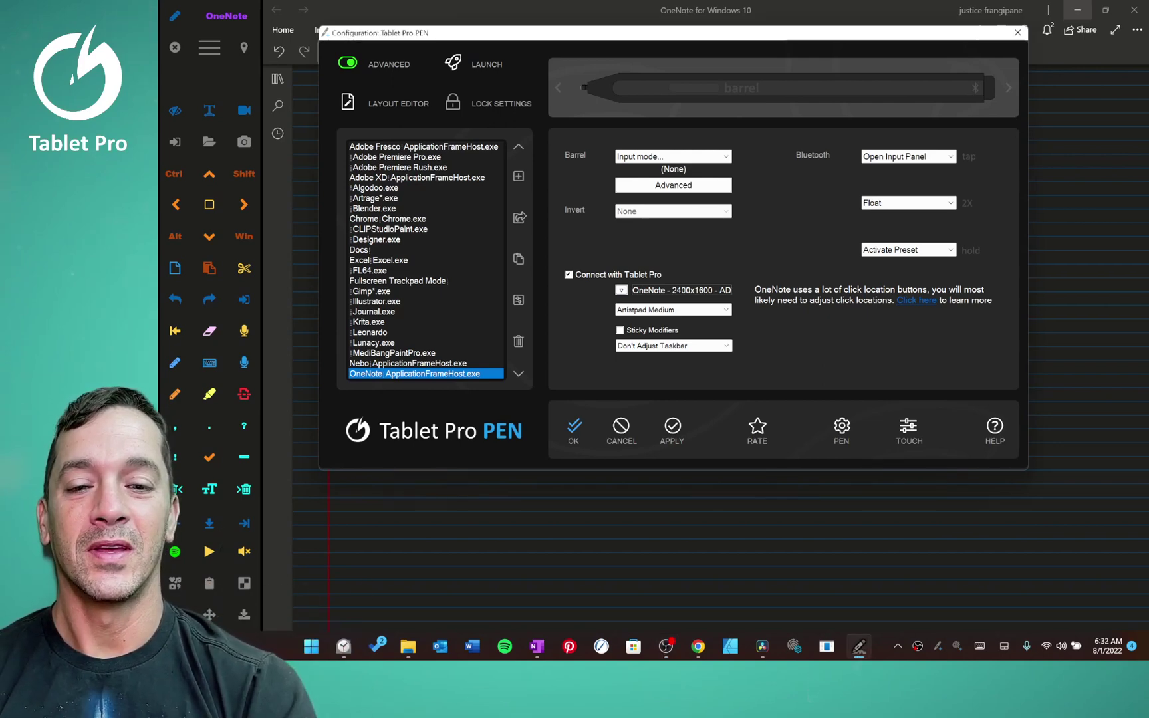
pyautogui.moveTo(608, 33); pyautogui.dragTo(625, 95)
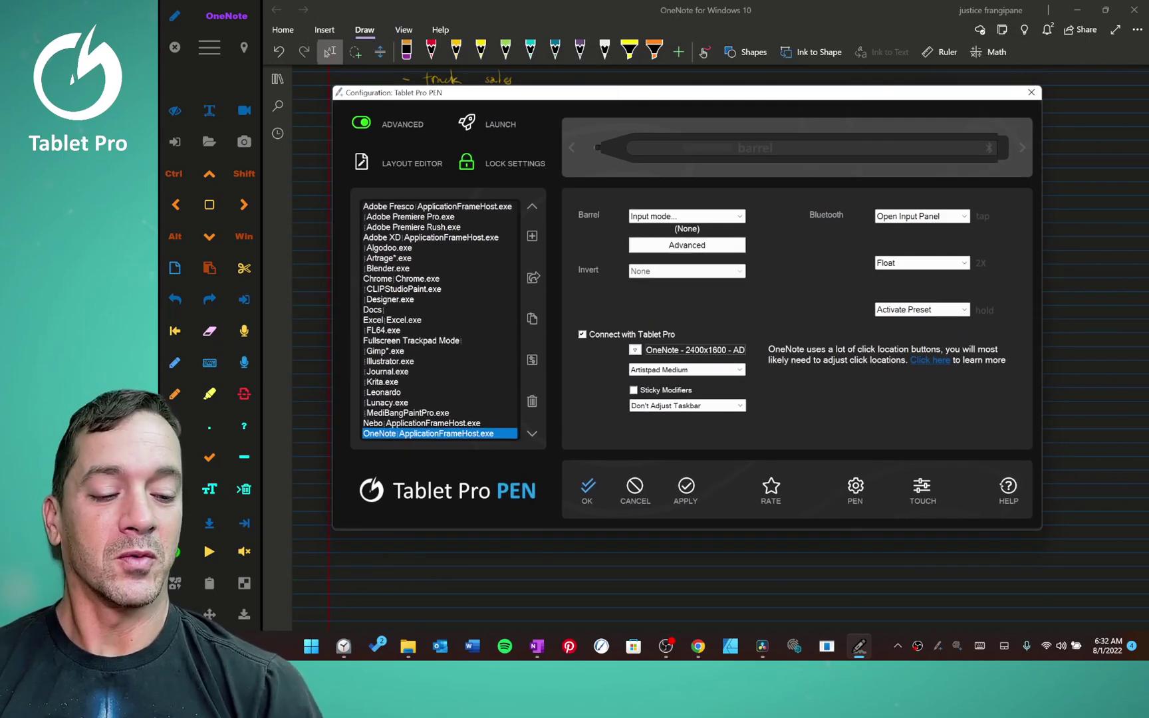
pyautogui.click(1008, 486)
pyautogui.click(641, 179)
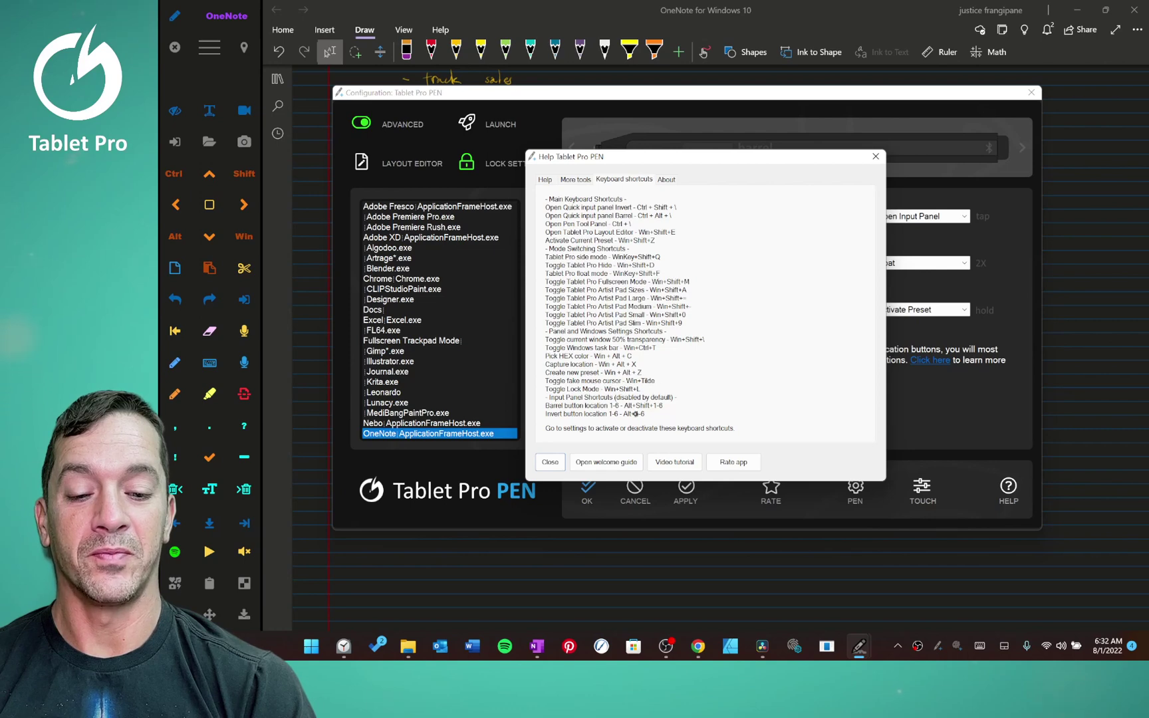
pyautogui.click(875, 156)
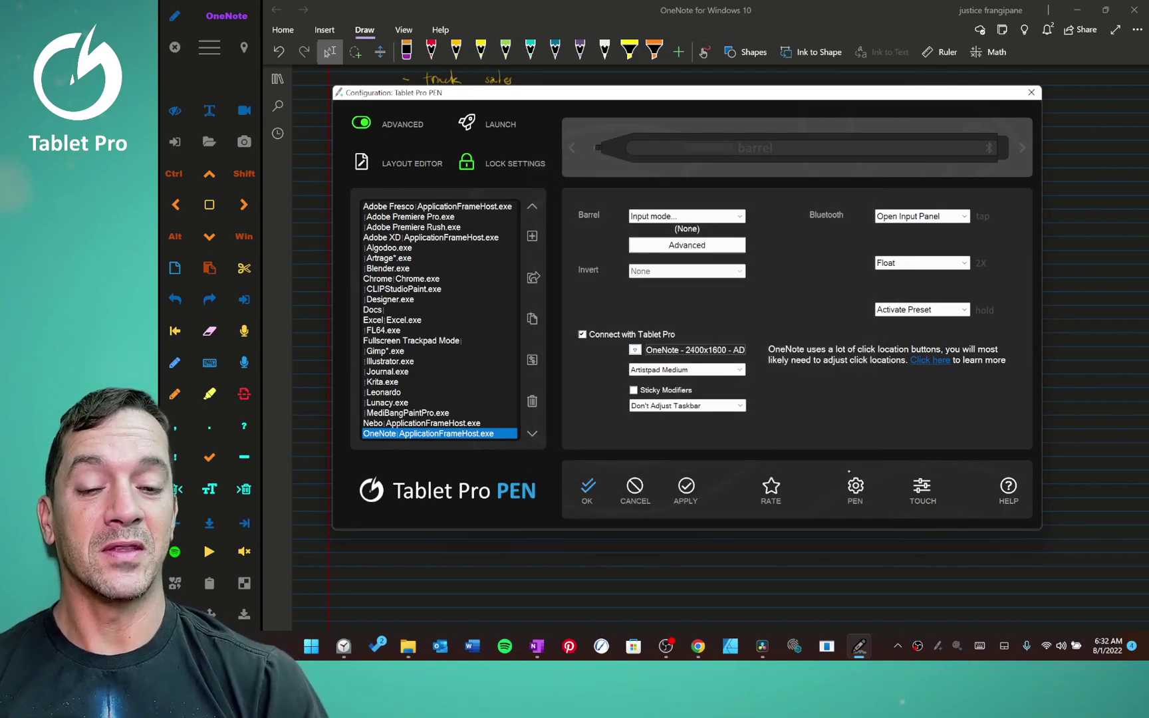
pyautogui.click(855, 490)
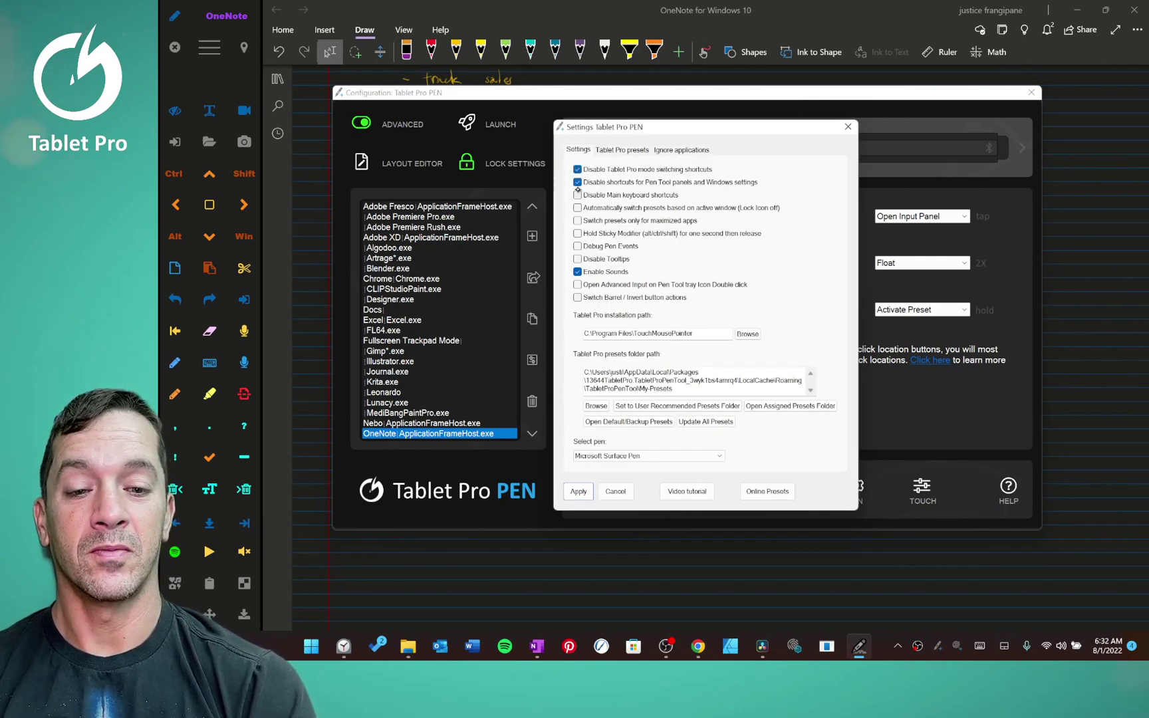
pyautogui.click(617, 491)
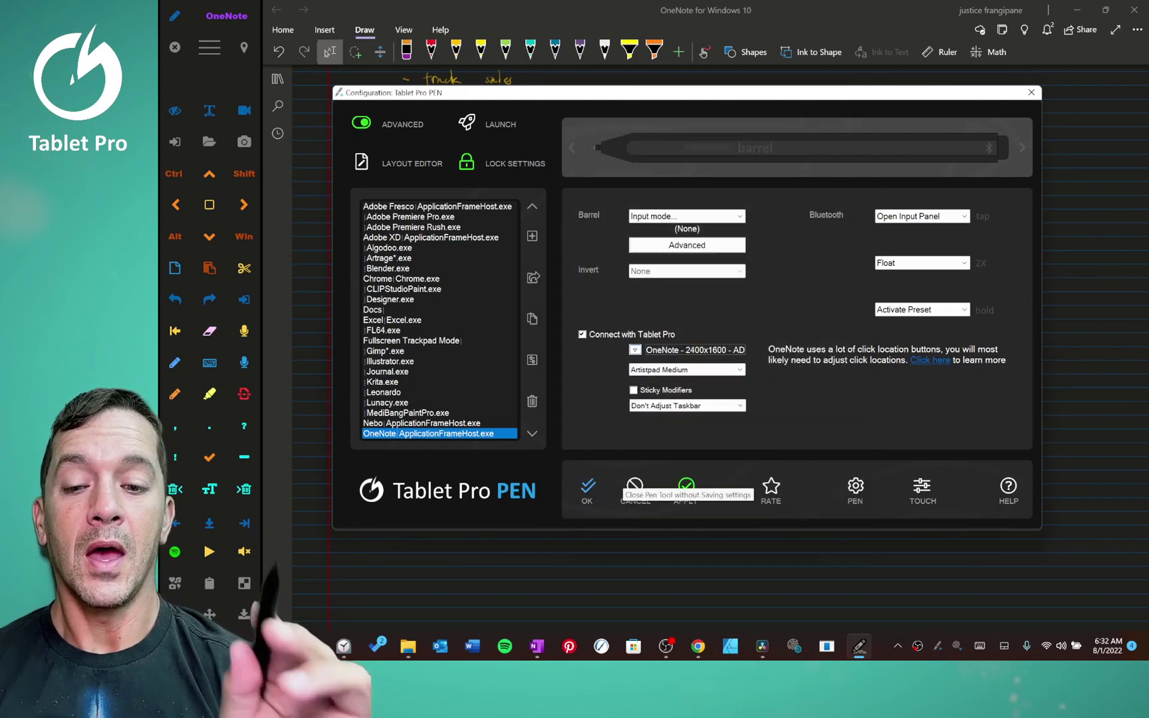
# - Unlock the preset settings and view the OneNote preset's update details, closing them without changes
pyautogui.click(467, 161)
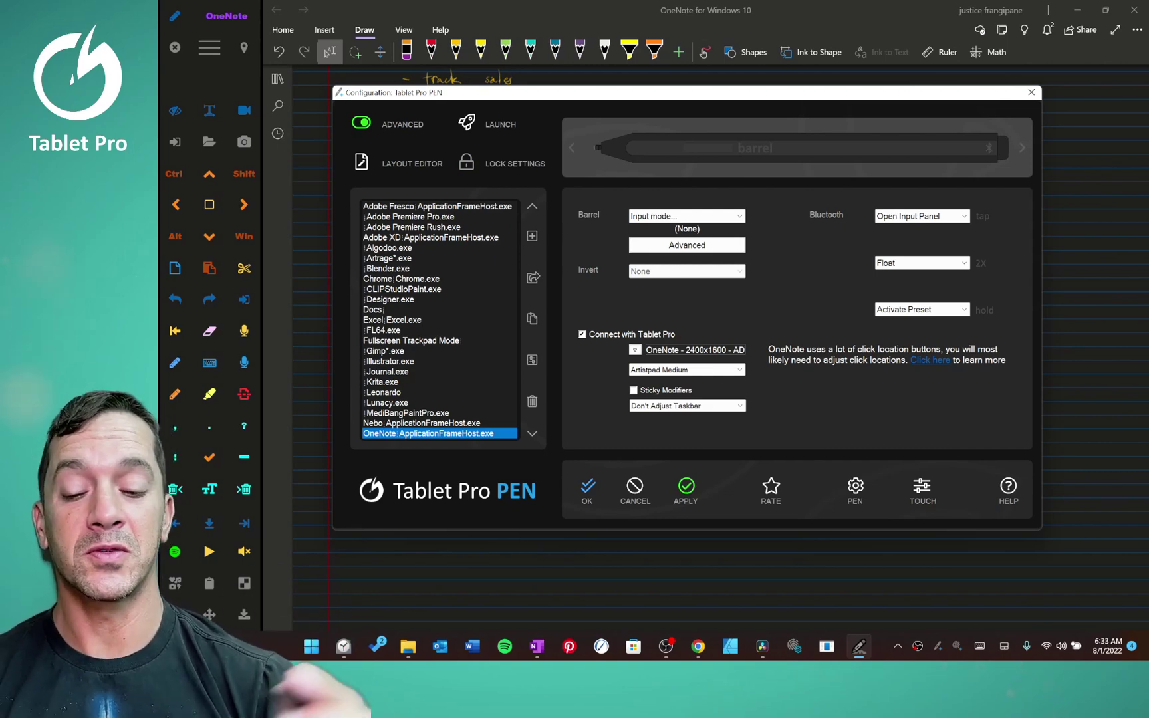
pyautogui.press('Return')
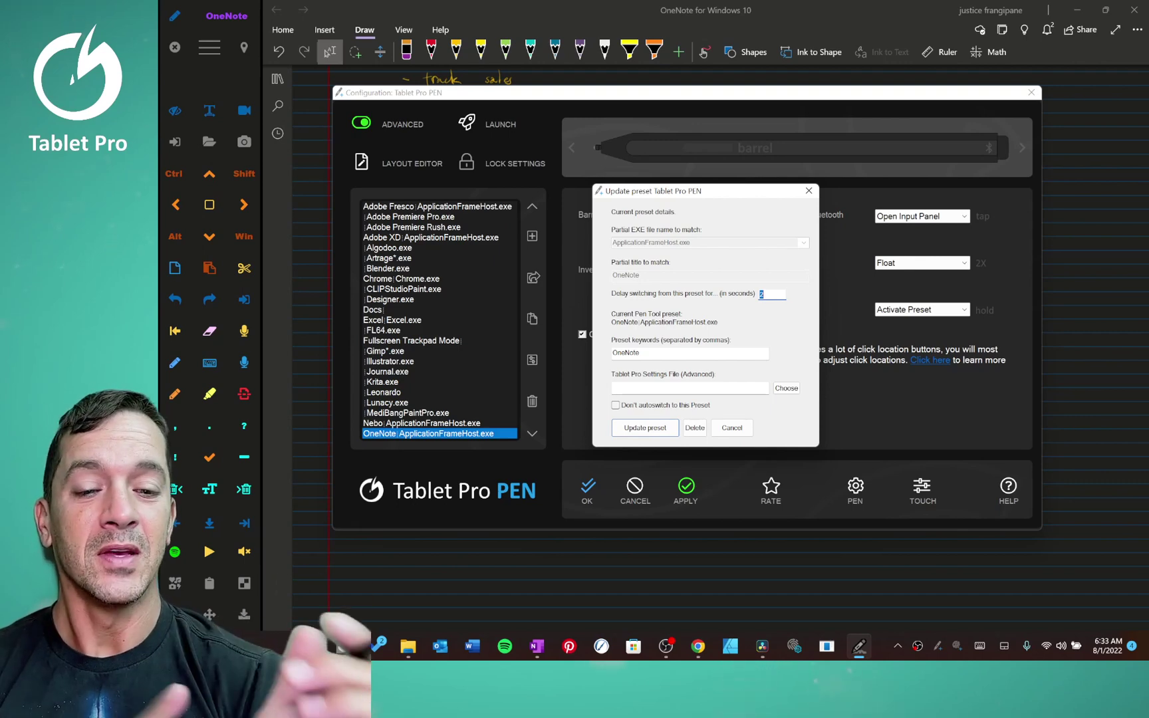
pyautogui.click(809, 191)
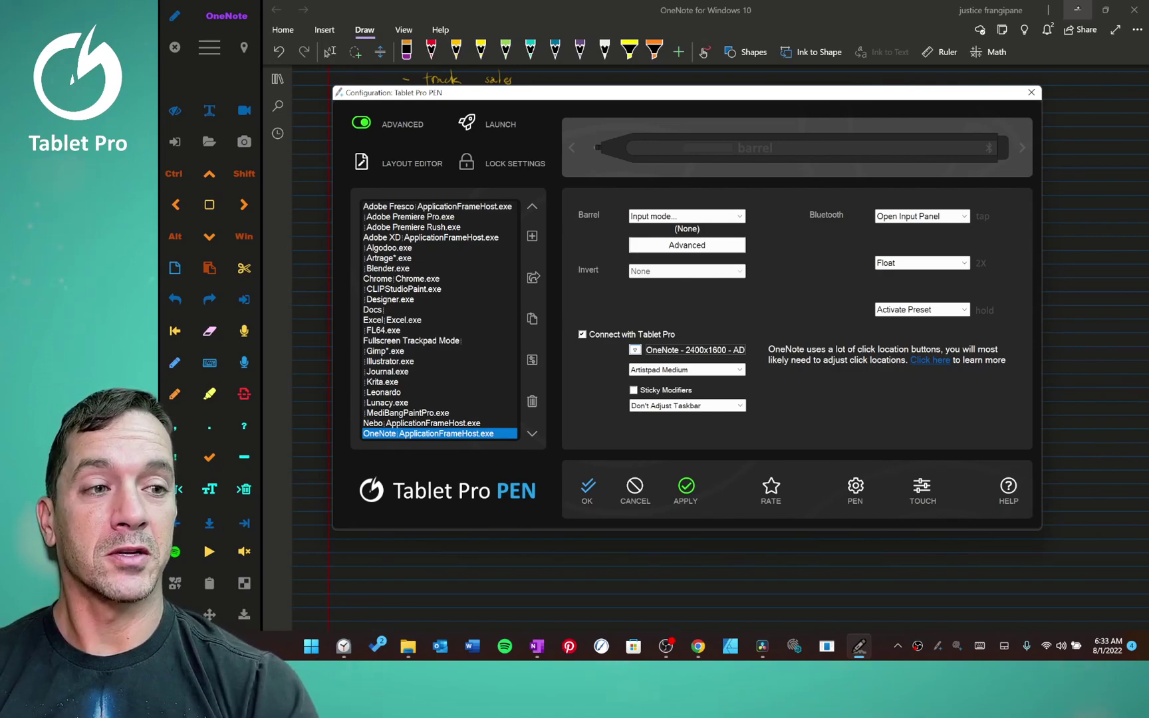
# - Minimize OneNote and dismiss the Tablet Pro PEN configuration window to clear the desktop
pyautogui.click(1076, 9)
pyautogui.click(1077, 10)
pyautogui.click(1077, 9)
pyautogui.click(1086, 135)
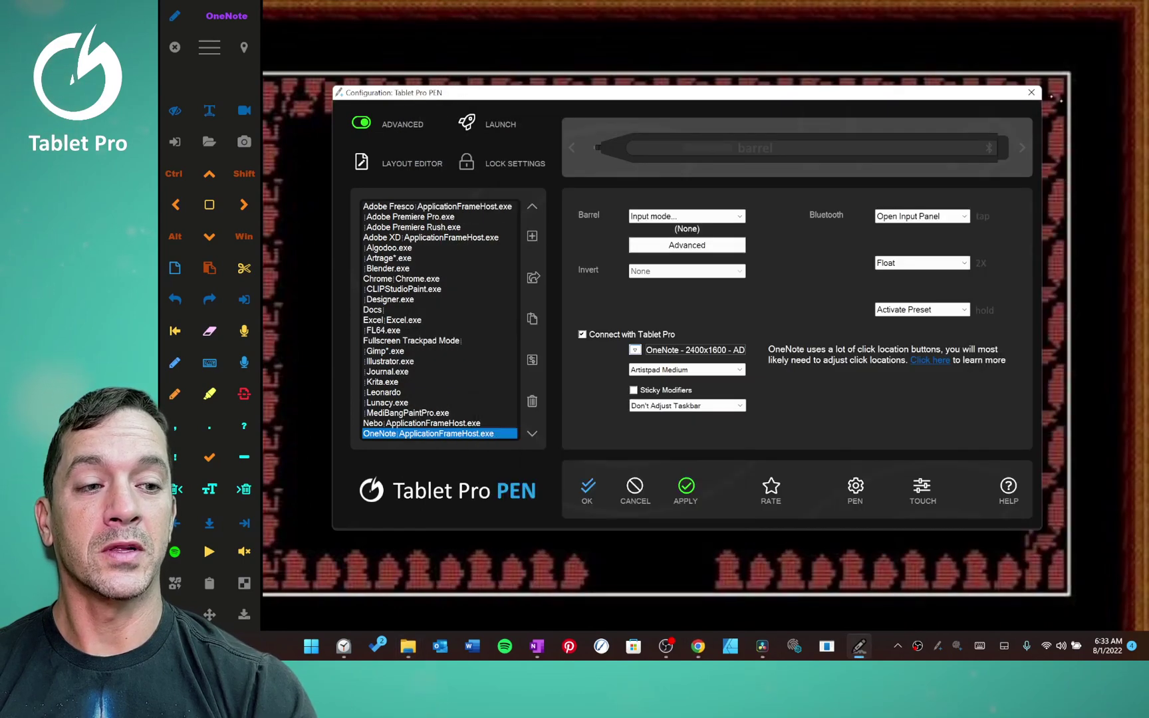
pyautogui.moveTo(1005, 92); pyautogui.dragTo(946, 76)
pyautogui.click(970, 78)
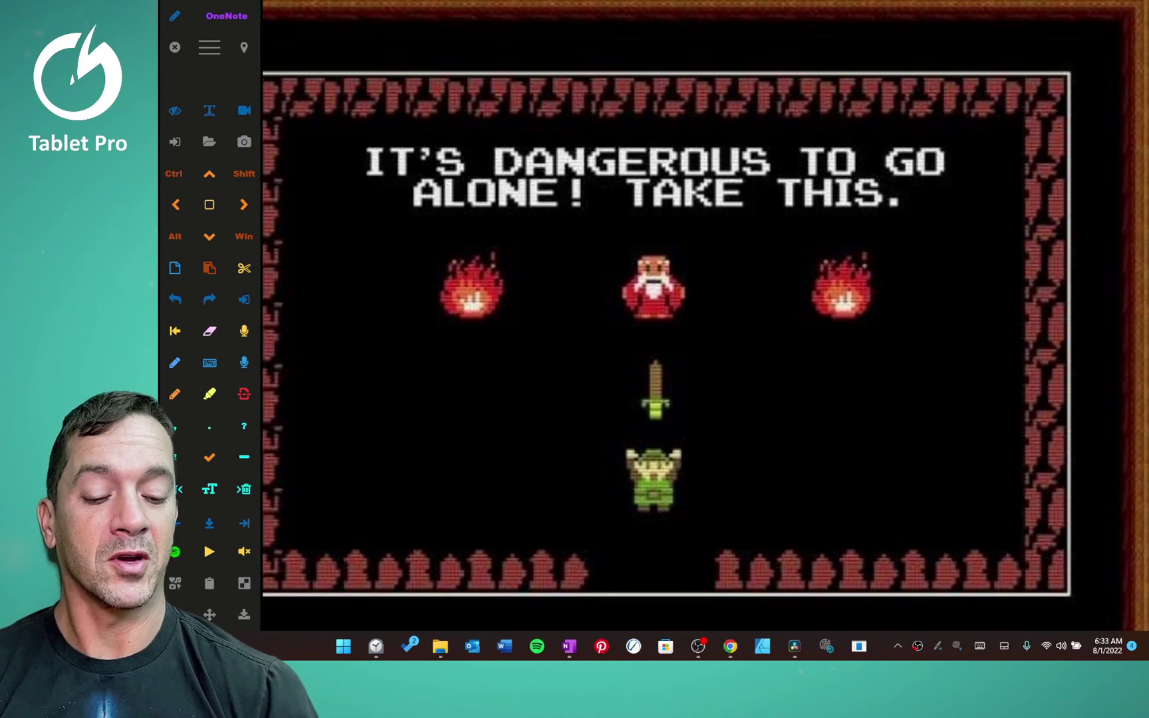
# - Bring OneNote back and reopen the Tablet Pro PEN configuration window
pyautogui.click(568, 646)
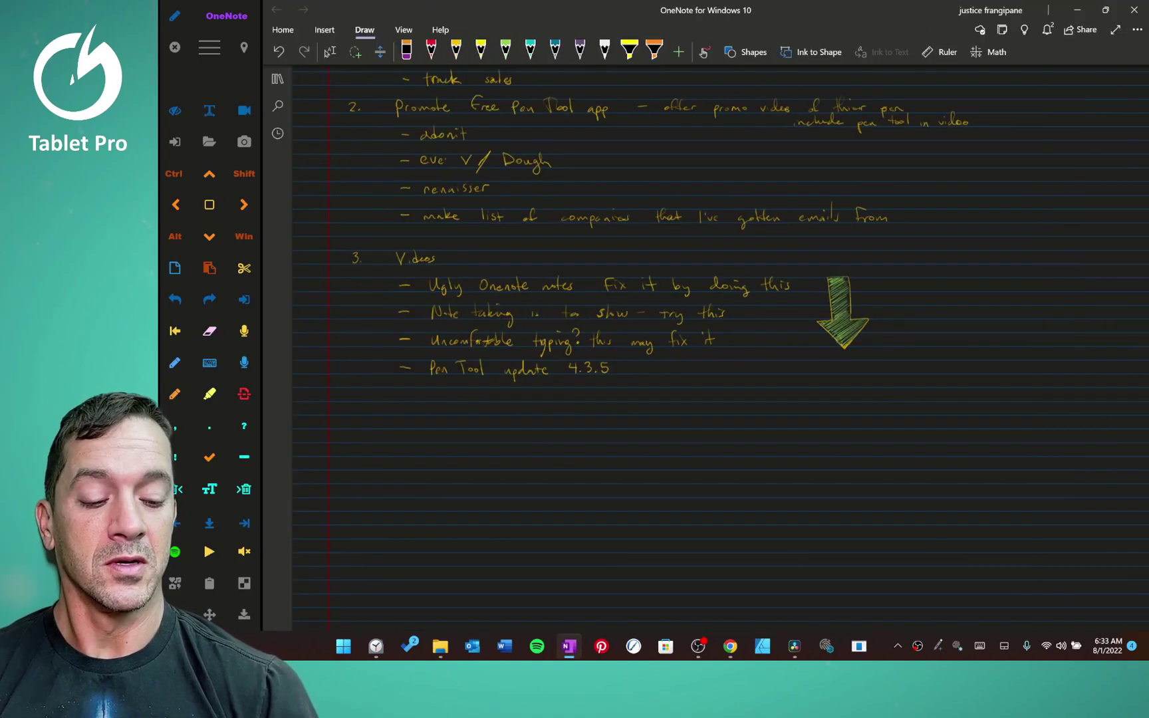
pyautogui.click(938, 646)
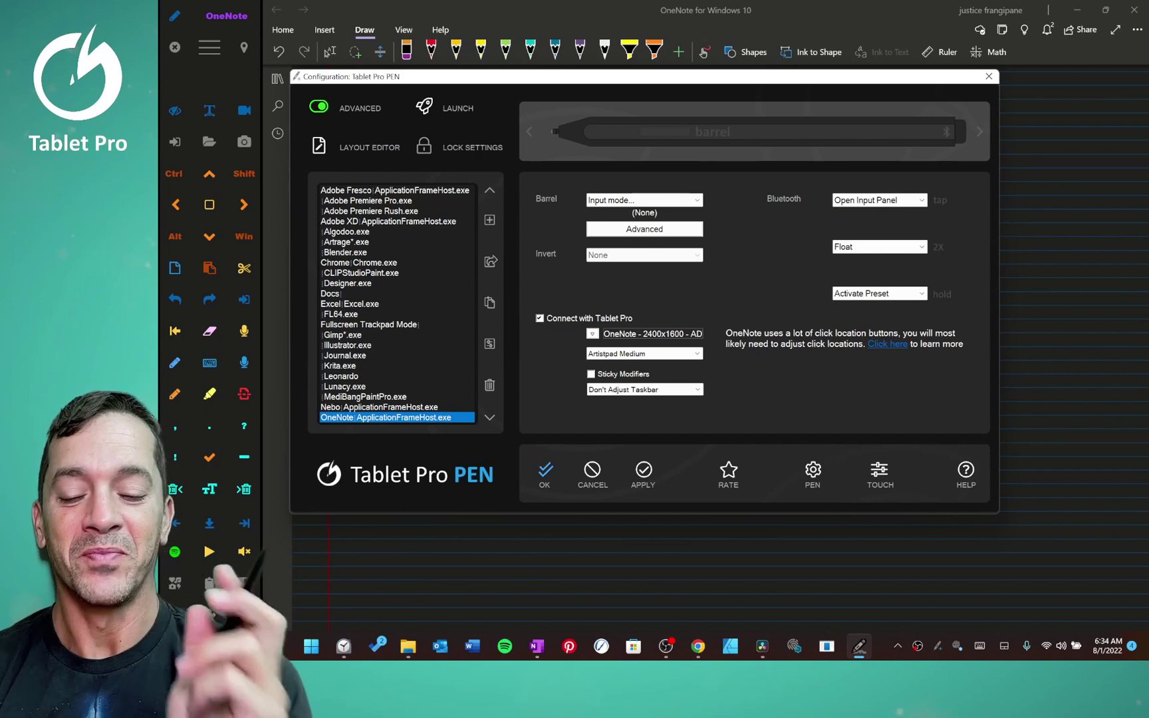
# - Dictate three spaced OneNote lines: "Unlocked works better", "Keyboard shortcuts are now segmented in the help section" and "Loads ini files on drag and drop"
pyautogui.press('super+h')
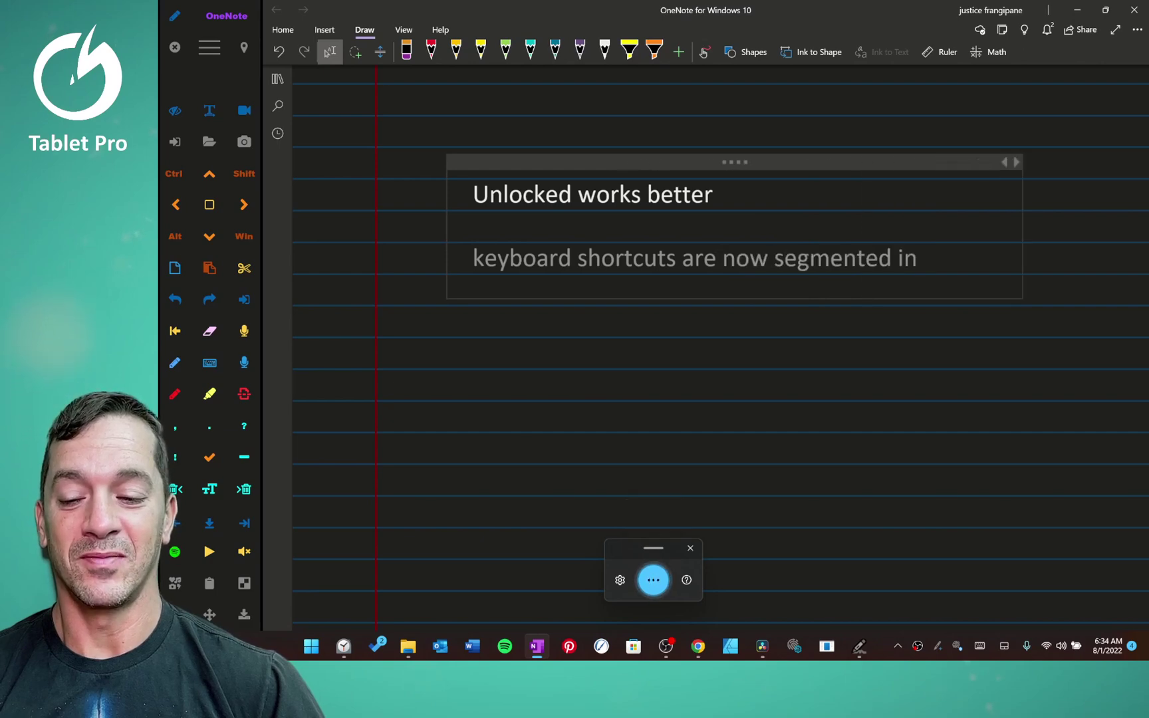
pyautogui.press('Return')
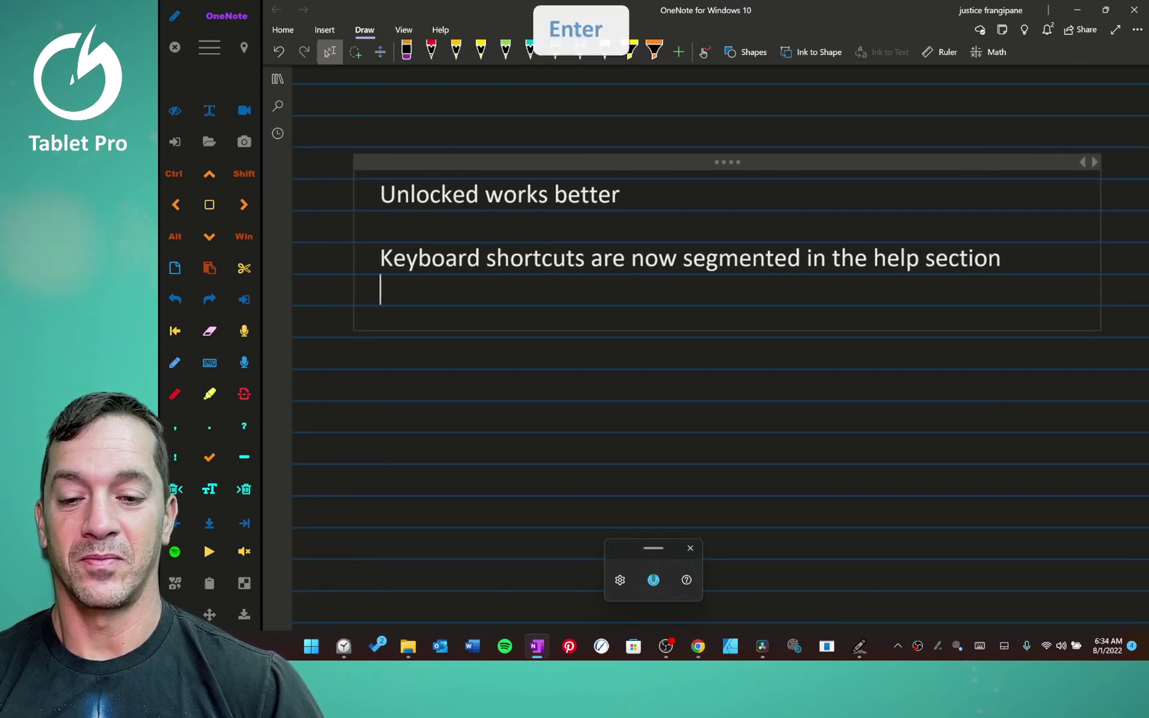
pyautogui.press('Return')
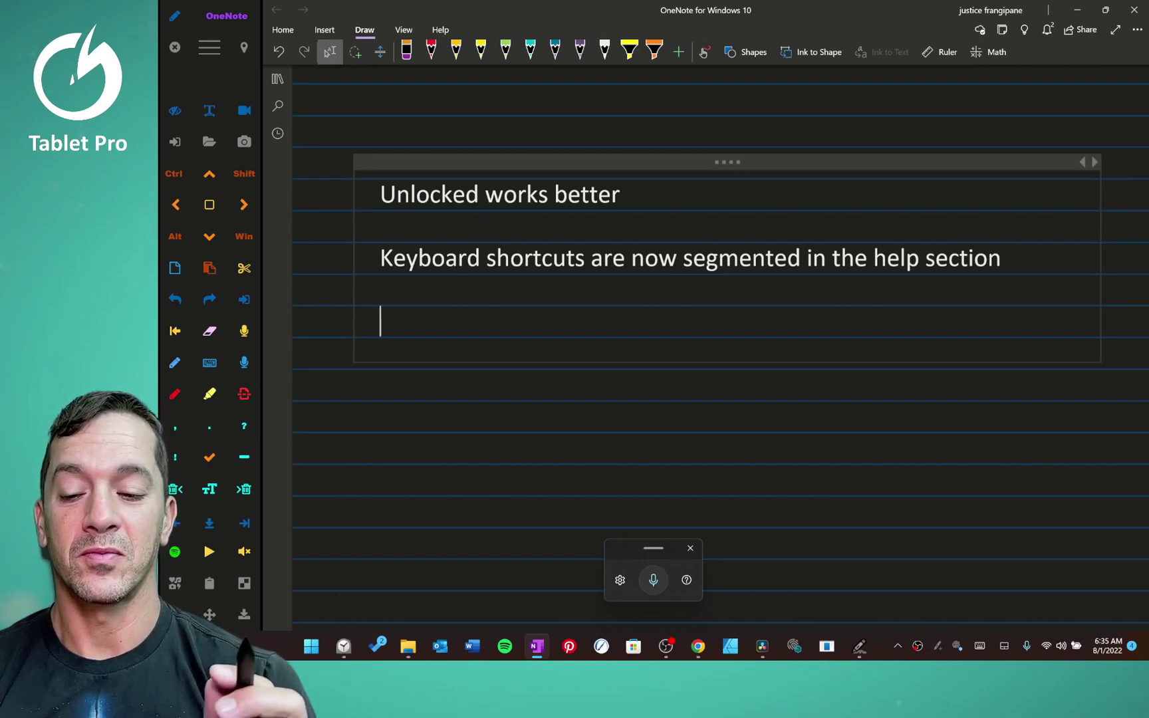
pyautogui.press('super+h')
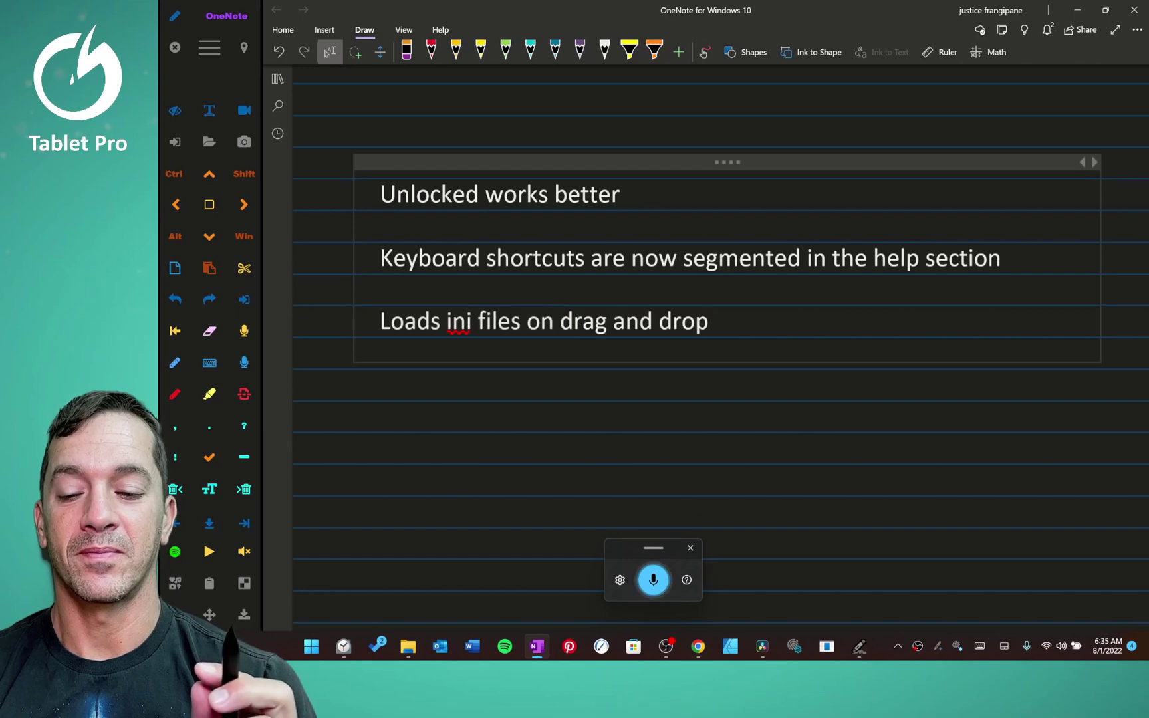
pyautogui.click(244, 363)
# - Switch to File Explorer and open the Presets Online folder
pyautogui.hotkey('alt', 'Tab')
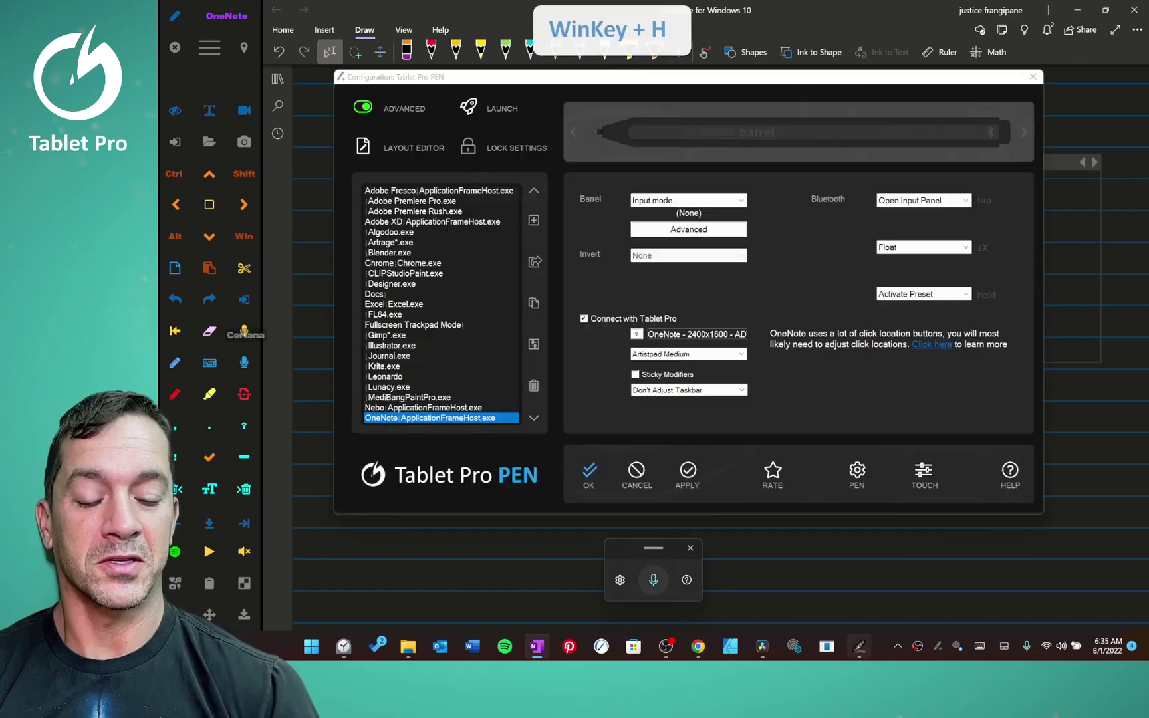
pyautogui.hotkey('alt', 'Tab')
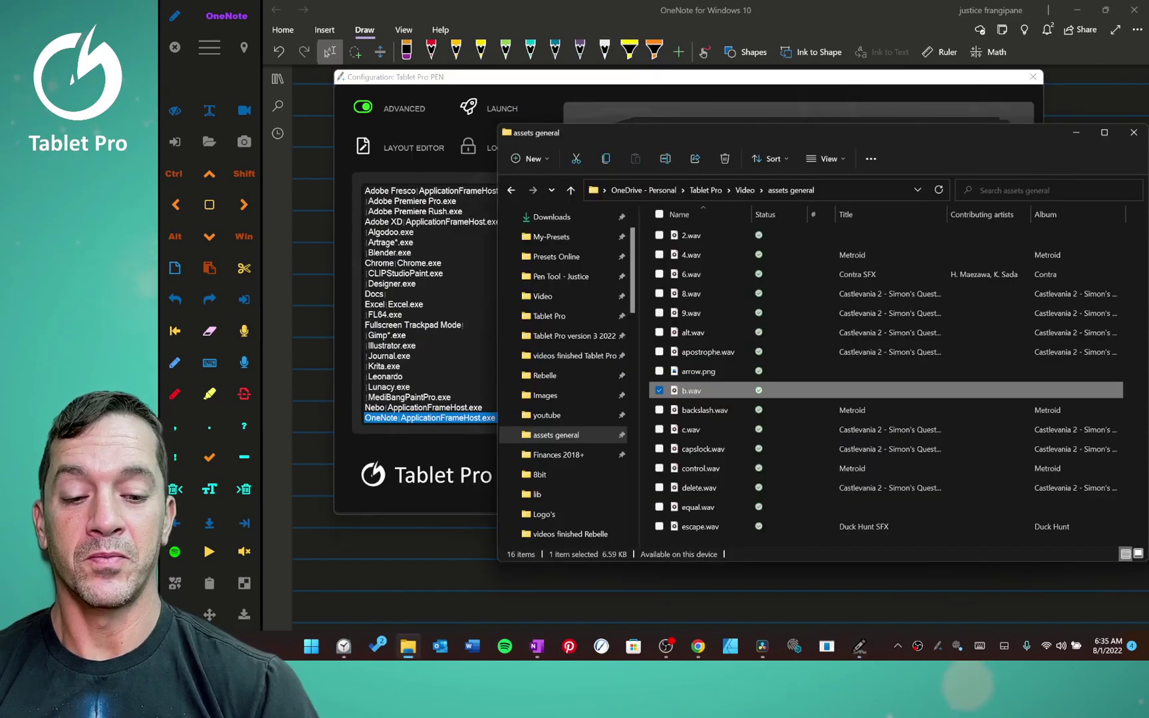
pyautogui.scroll(1, 566, 373)
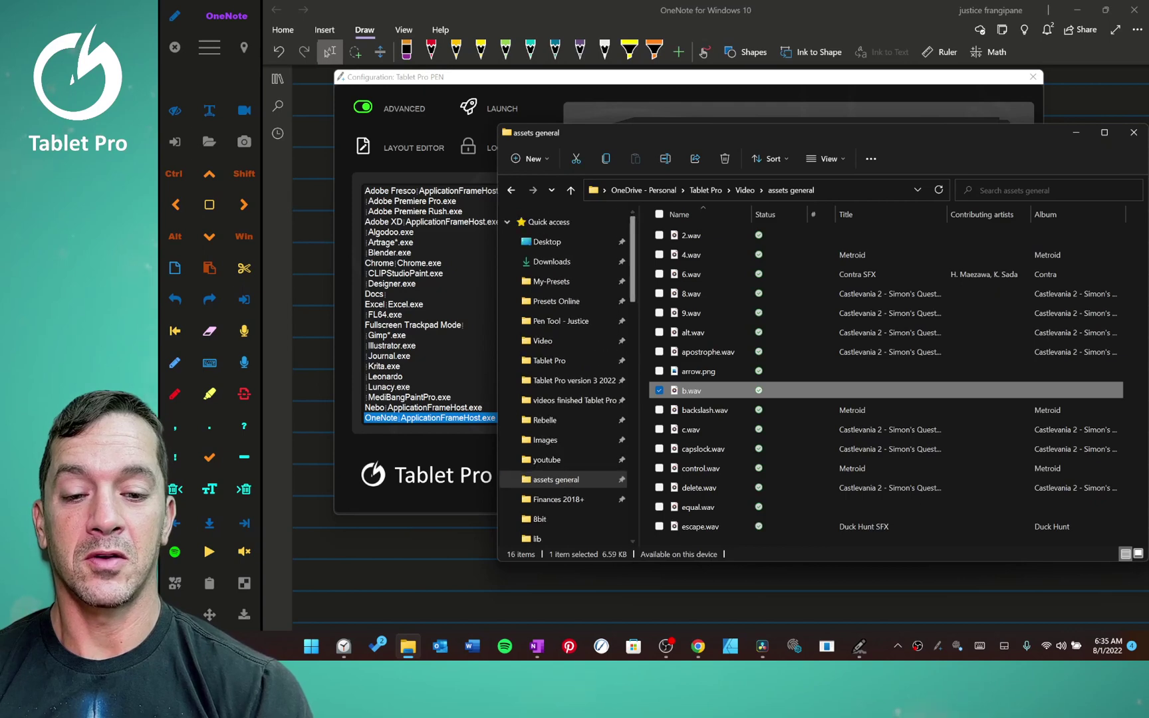
pyautogui.click(552, 282)
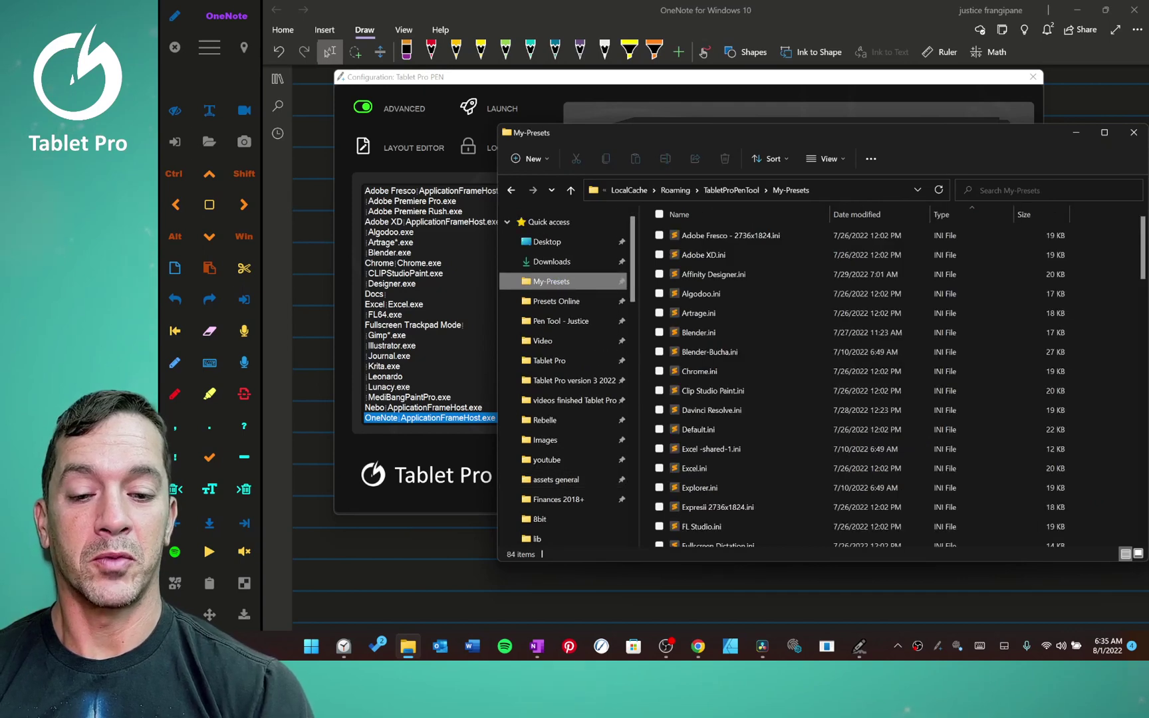
pyautogui.click(556, 301)
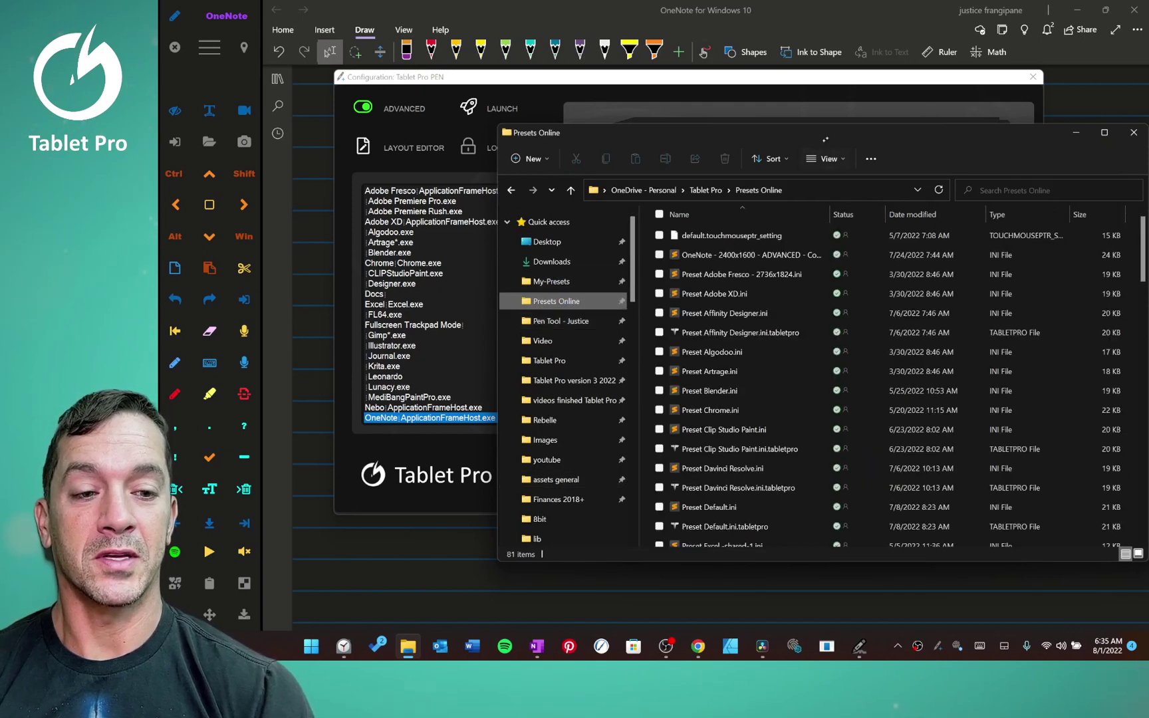
# - Arrange the Presets Online folder and the Tablet Pro PEN configuration window so both the preset files and configuration are reachable
pyautogui.moveTo(860, 134); pyautogui.dragTo(482, 194)
pyautogui.moveTo(639, 76); pyautogui.dragTo(836, 54)
pyautogui.moveTo(472, 194); pyautogui.dragTo(464, 148)
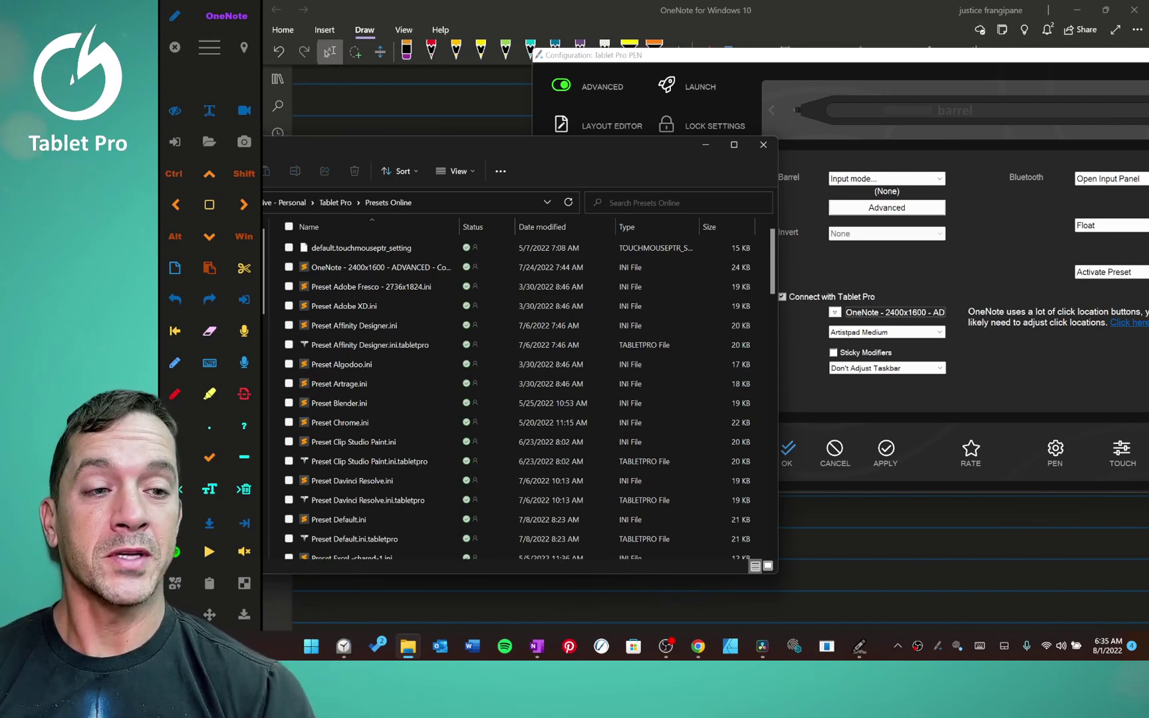
pyautogui.moveTo(948, 59); pyautogui.dragTo(835, 69)
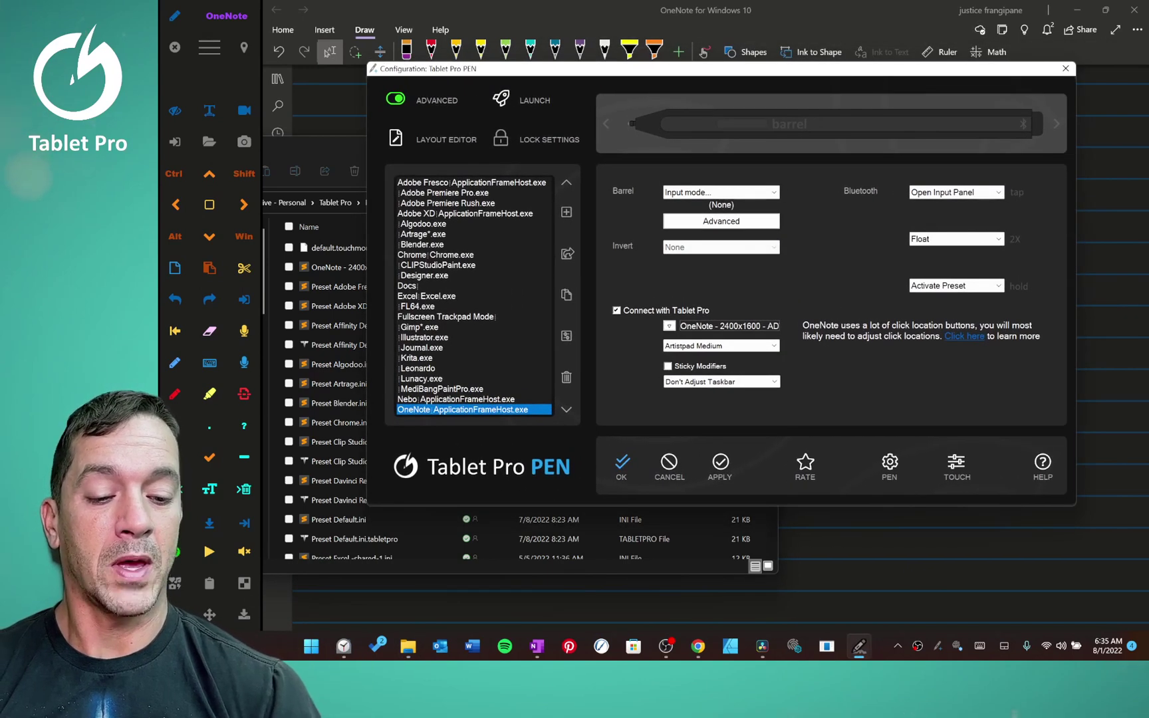
# - Examine the general pen settings and the Tablet Pro presets options, closing the settings without changes
pyautogui.click(888, 466)
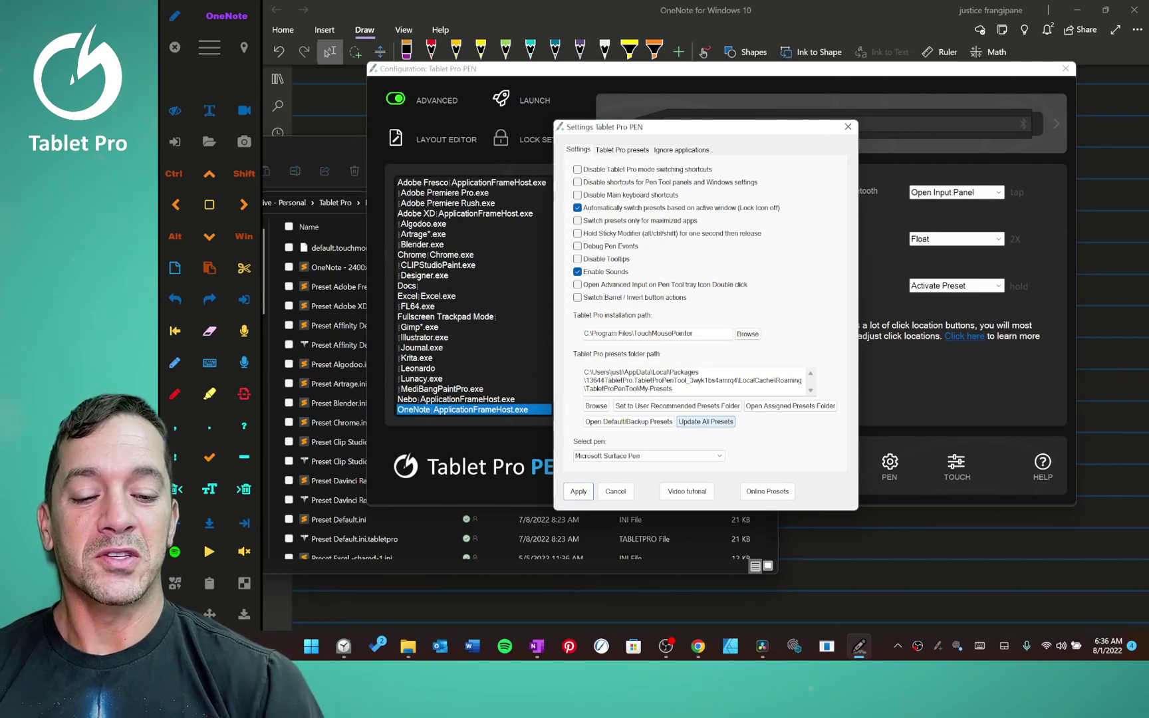
pyautogui.click(615, 491)
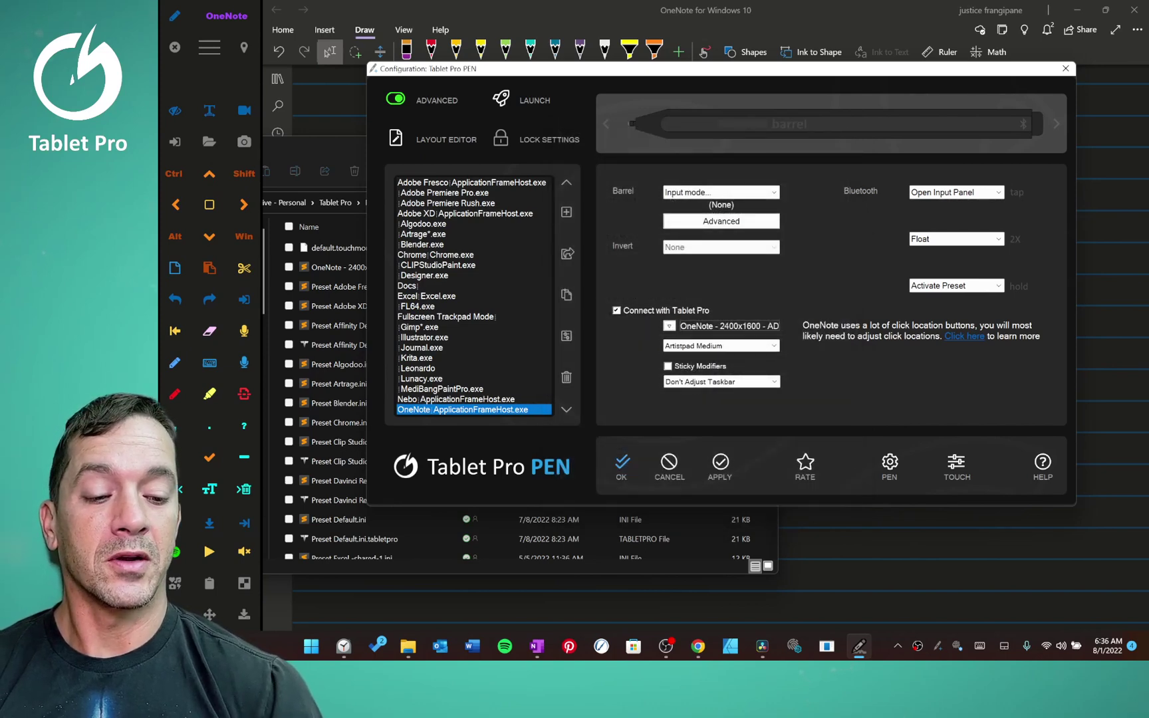
pyautogui.click(890, 461)
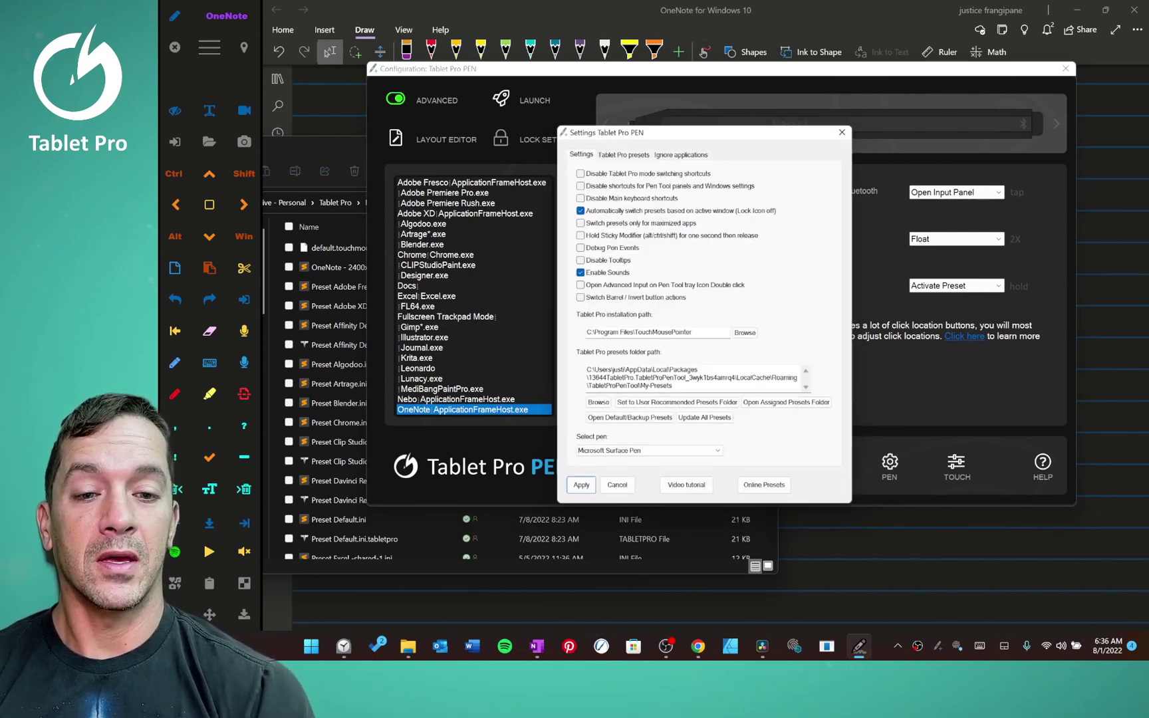
pyautogui.click(634, 149)
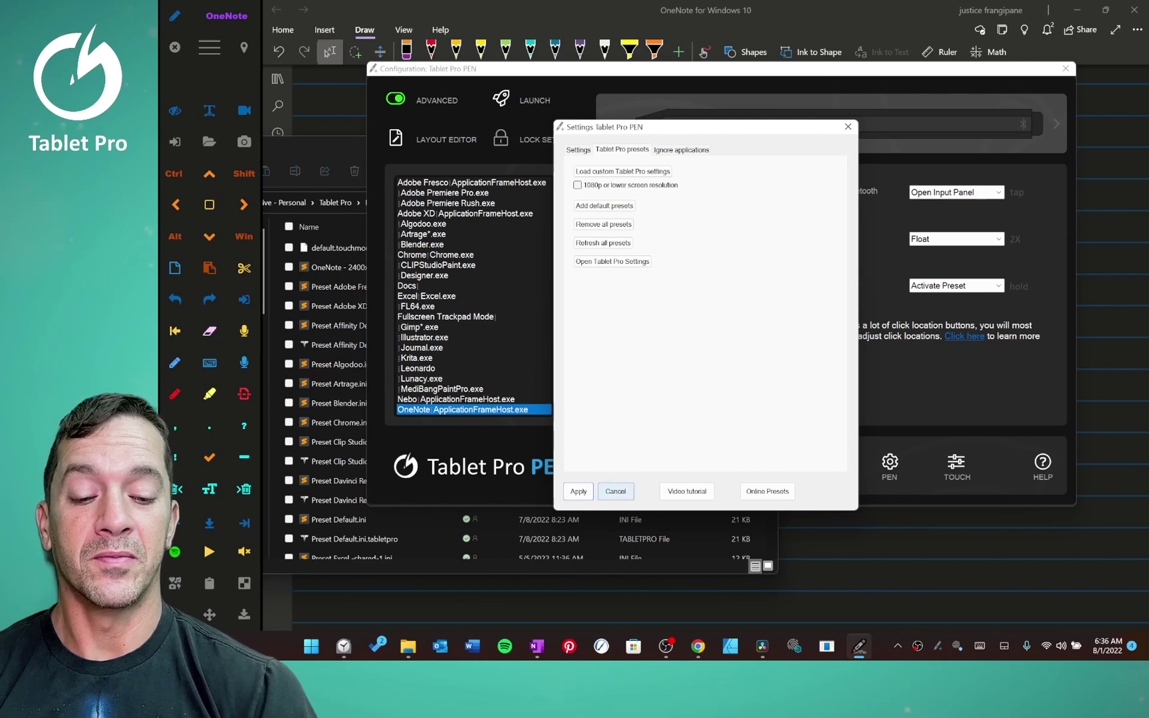
pyautogui.click(615, 491)
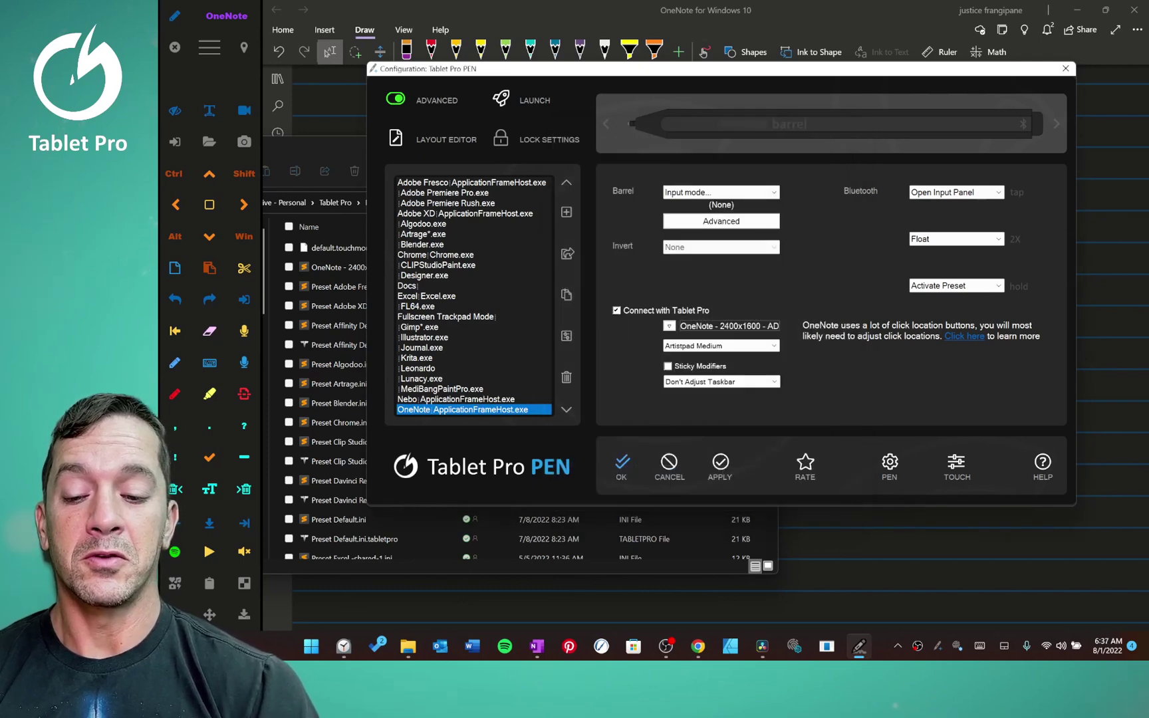
# - Import Preset FL Studio.ini from the Presets Online folder into Tablet Pro PEN and assign it to the OneNote preset
pyautogui.click(326, 422)
pyautogui.click(825, 363)
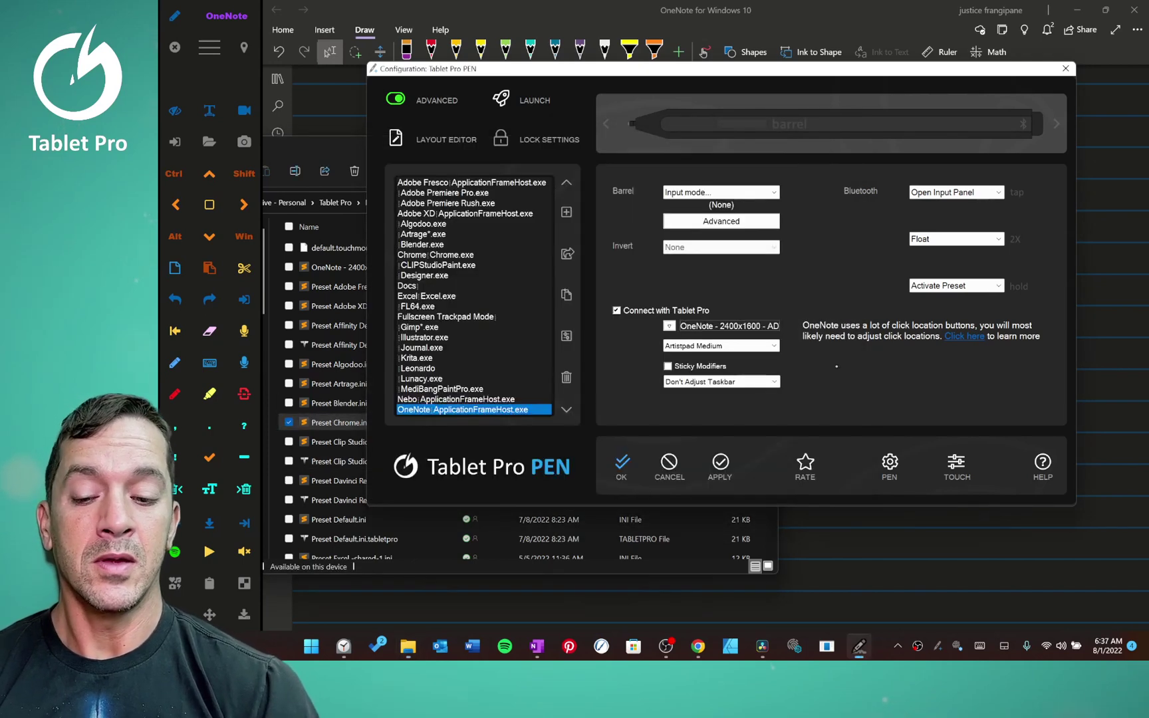
pyautogui.scroll(-3, 325, 539)
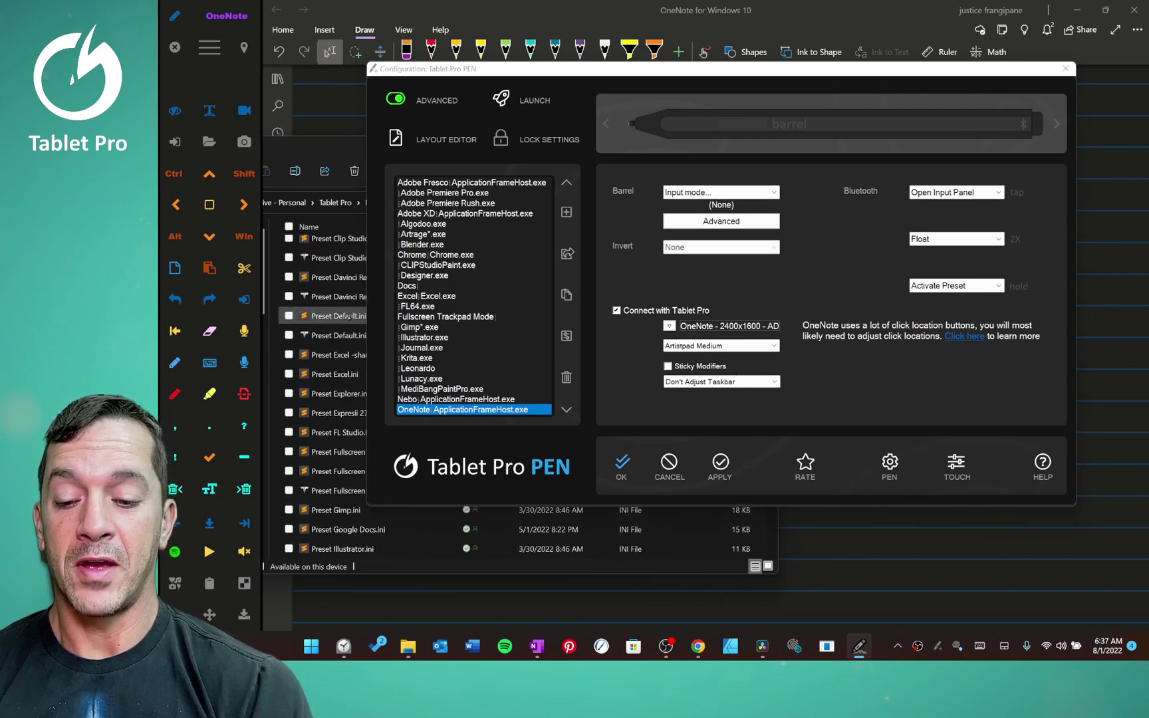
pyautogui.click(325, 444)
pyautogui.moveTo(325, 444); pyautogui.dragTo(391, 380)
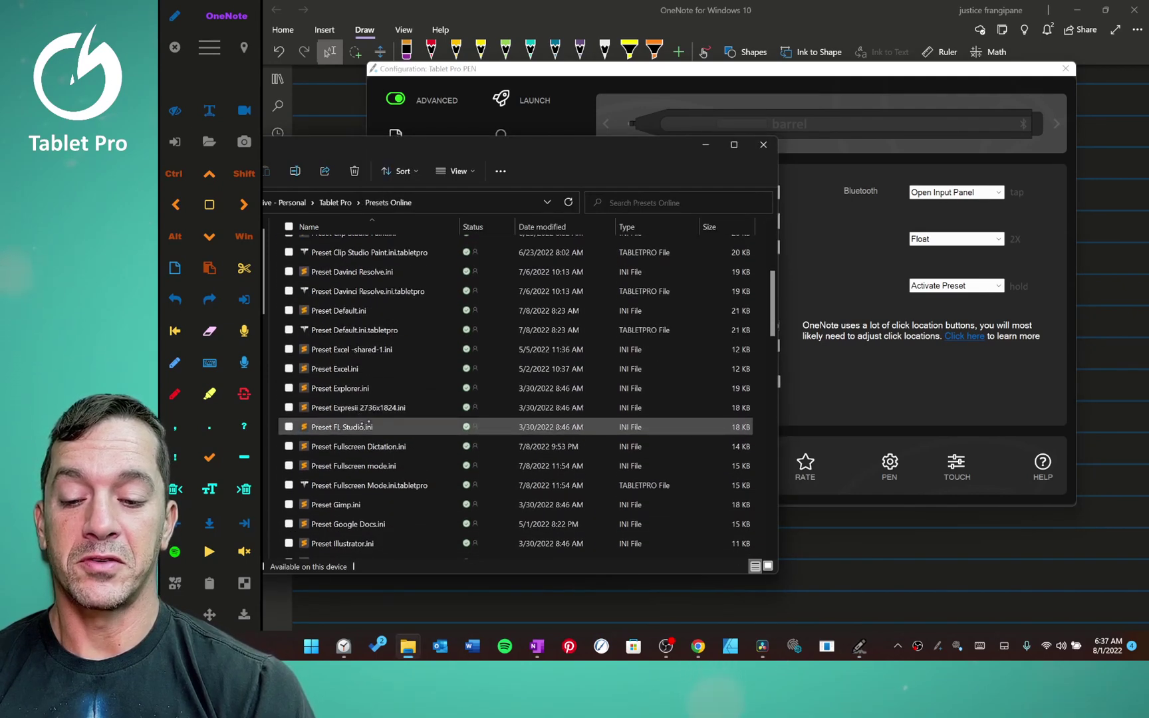
pyautogui.moveTo(343, 427); pyautogui.dragTo(845, 357)
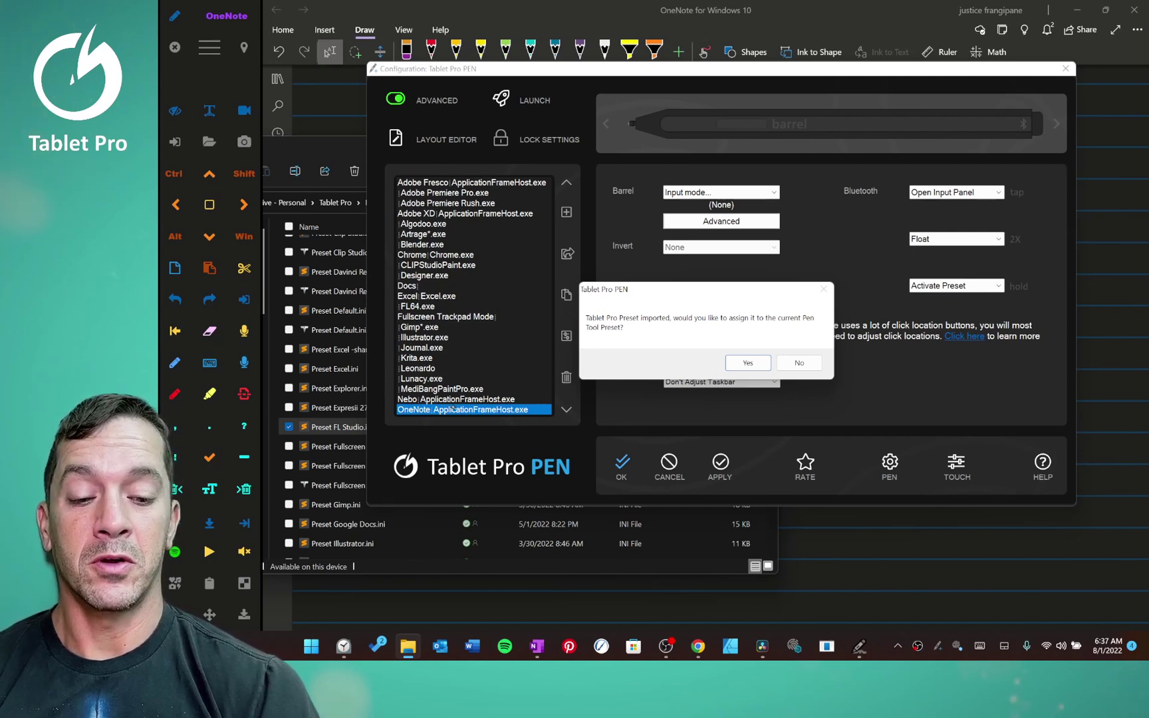
pyautogui.click(748, 359)
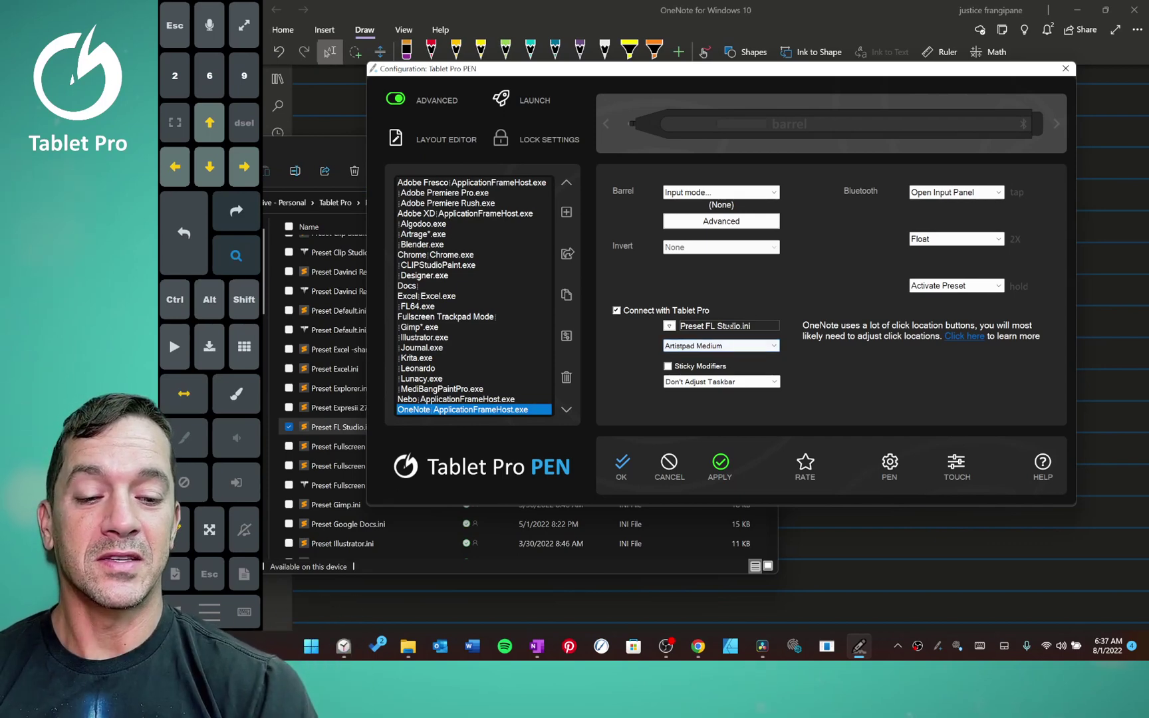
# - Assign the OneNote - 2400x1600 - ADVANCED layout to the OneNote preset and close the configuration window
pyautogui.click(669, 326)
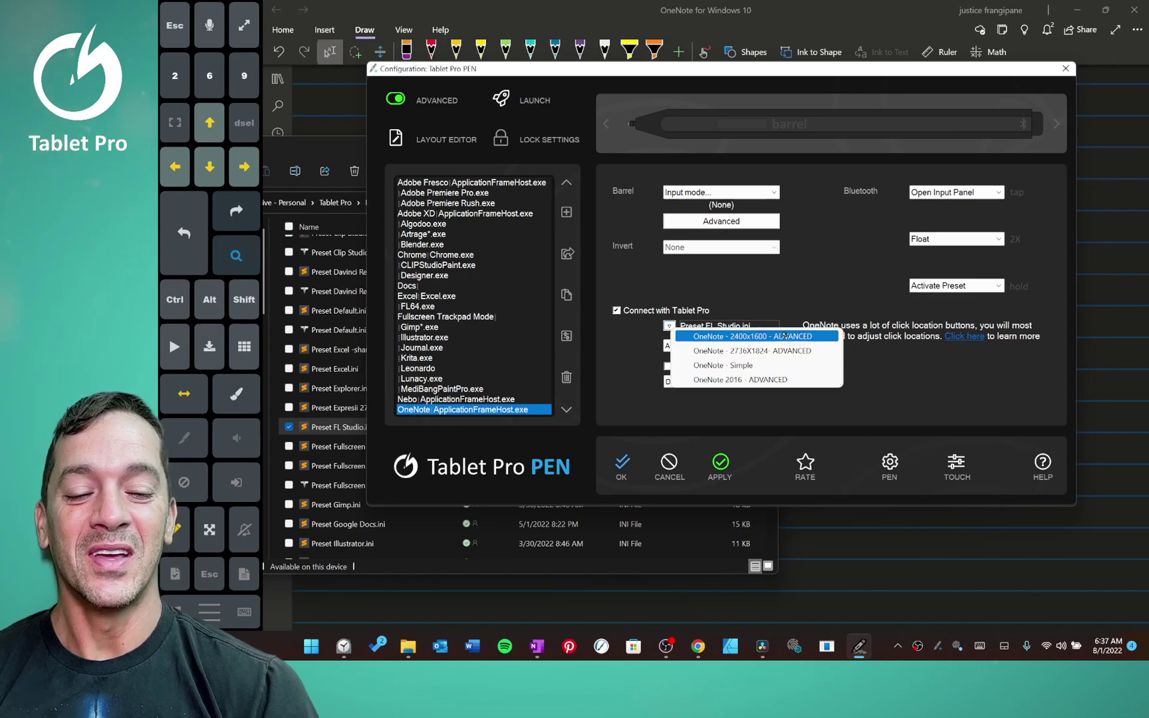
pyautogui.click(749, 337)
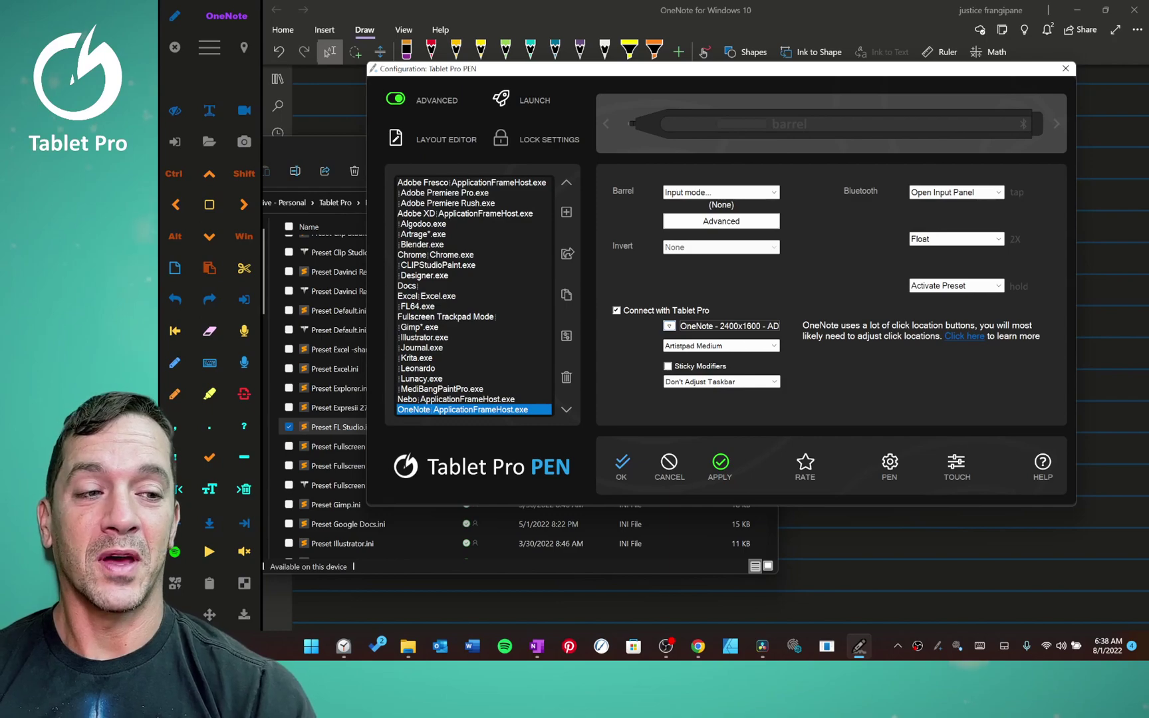
pyautogui.click(1066, 69)
# - Move the Presets Online folder window aside and close it to return to the update notes in OneNote
pyautogui.click(640, 138)
pyautogui.moveTo(640, 138); pyautogui.dragTo(785, 131)
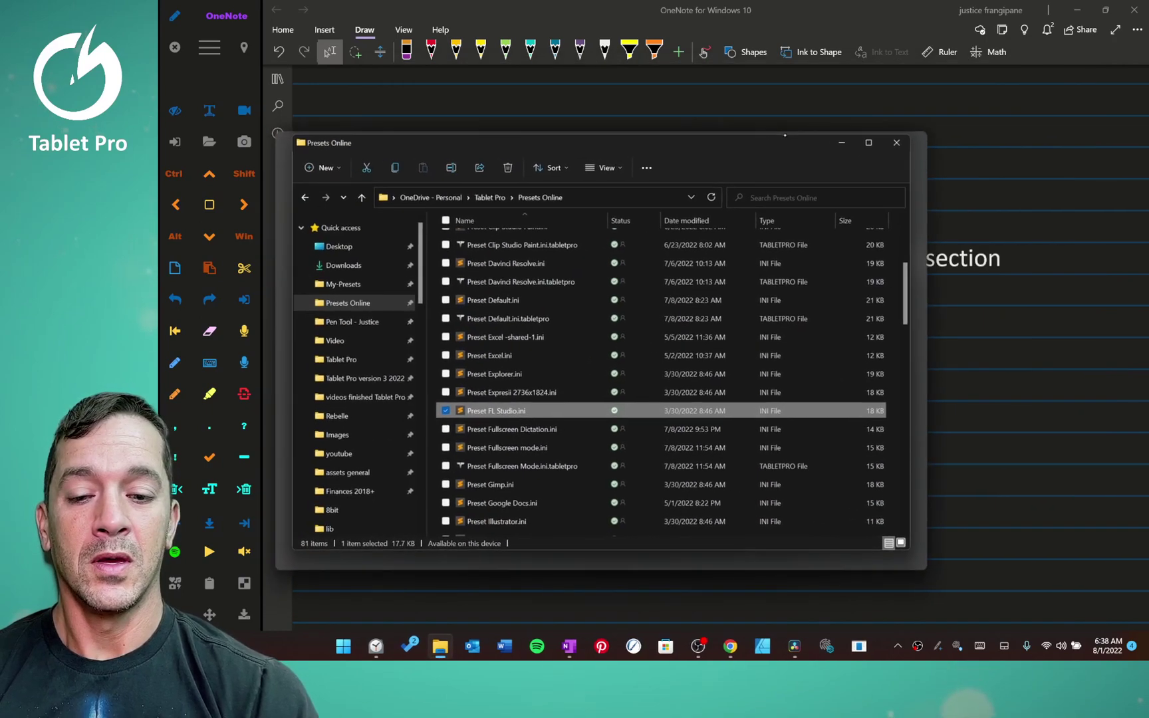
pyautogui.click(911, 141)
pyautogui.scroll(-2, 721, 346)
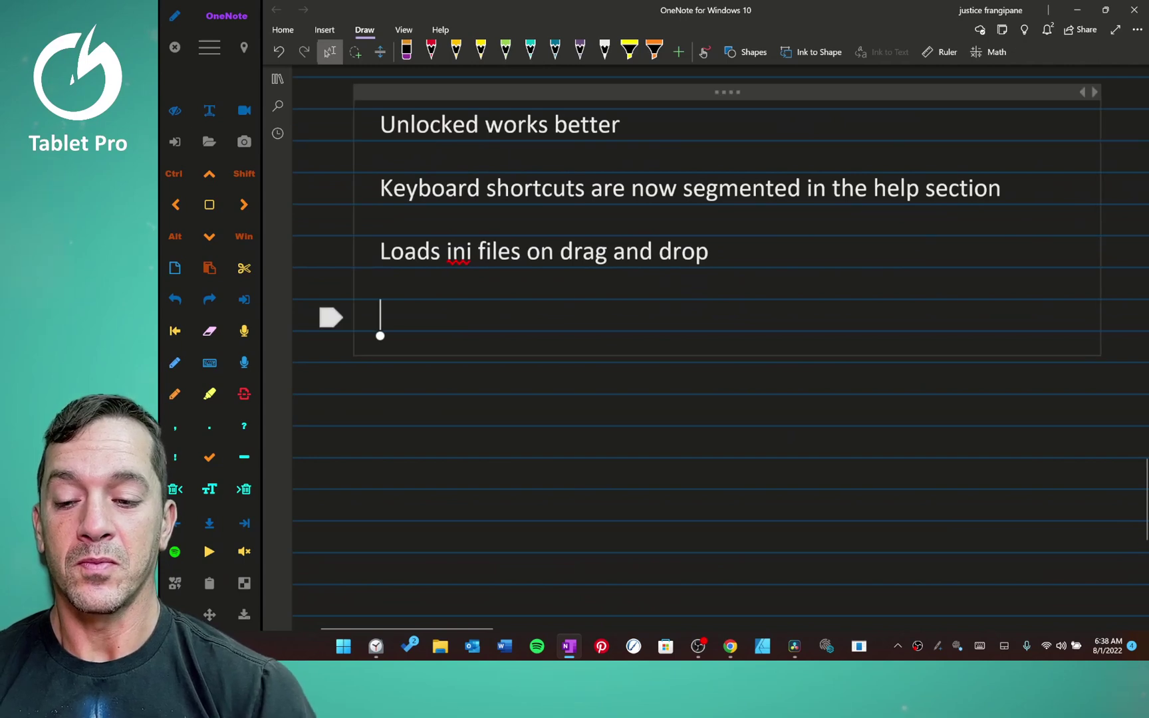
# - Dictate the line "New presets without preset names" below the drag and drop note, using voice typing
pyautogui.click(379, 335)
pyautogui.press('super+h')
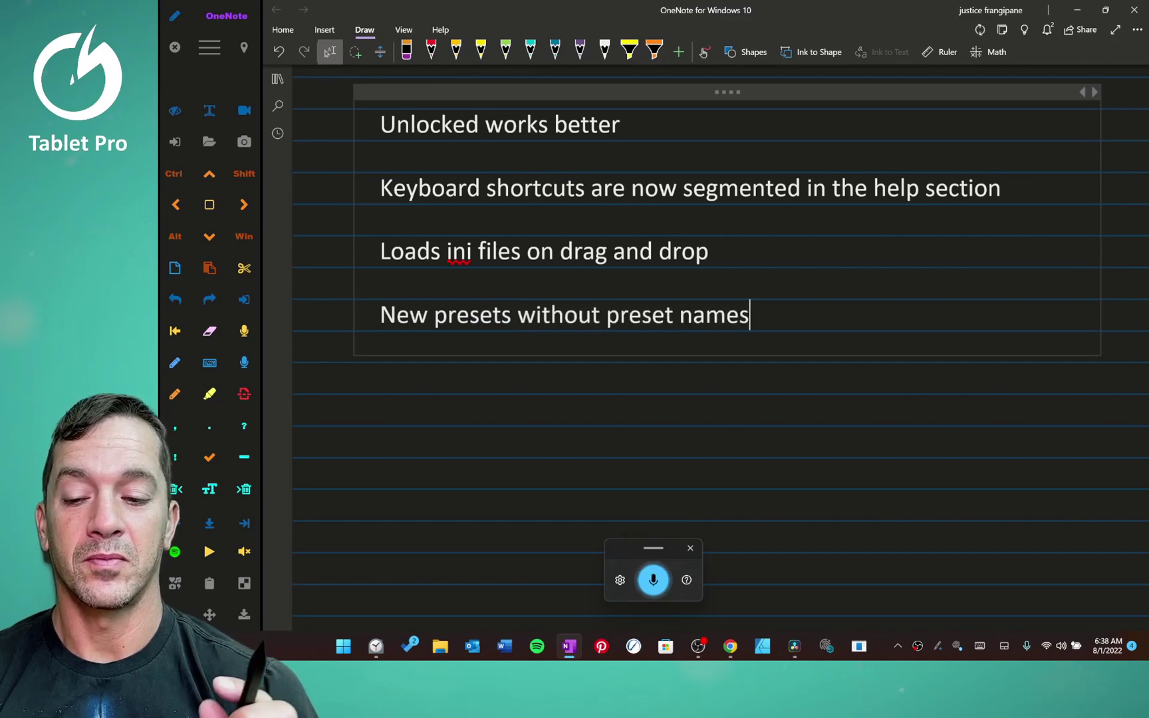
pyautogui.press('super+h')
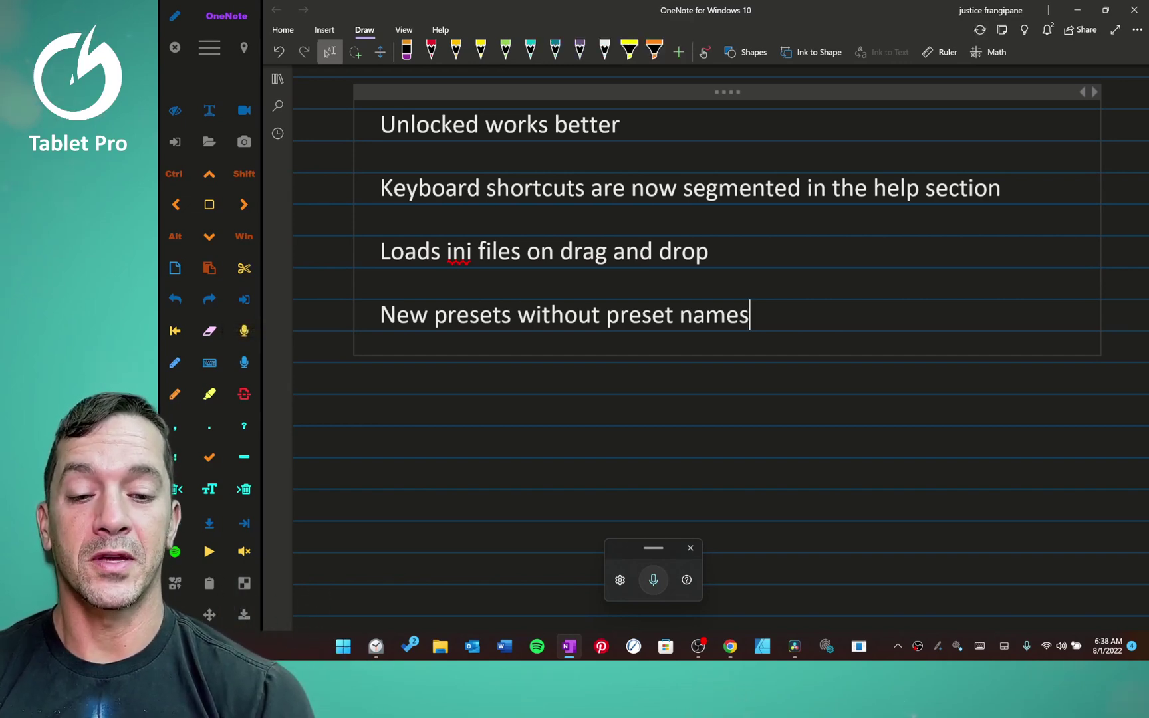
# - Open the pen configuration from the artist pad and preview the FL64, Journal, Leonardo and MediBangPaintPro presets
pyautogui.click(174, 15)
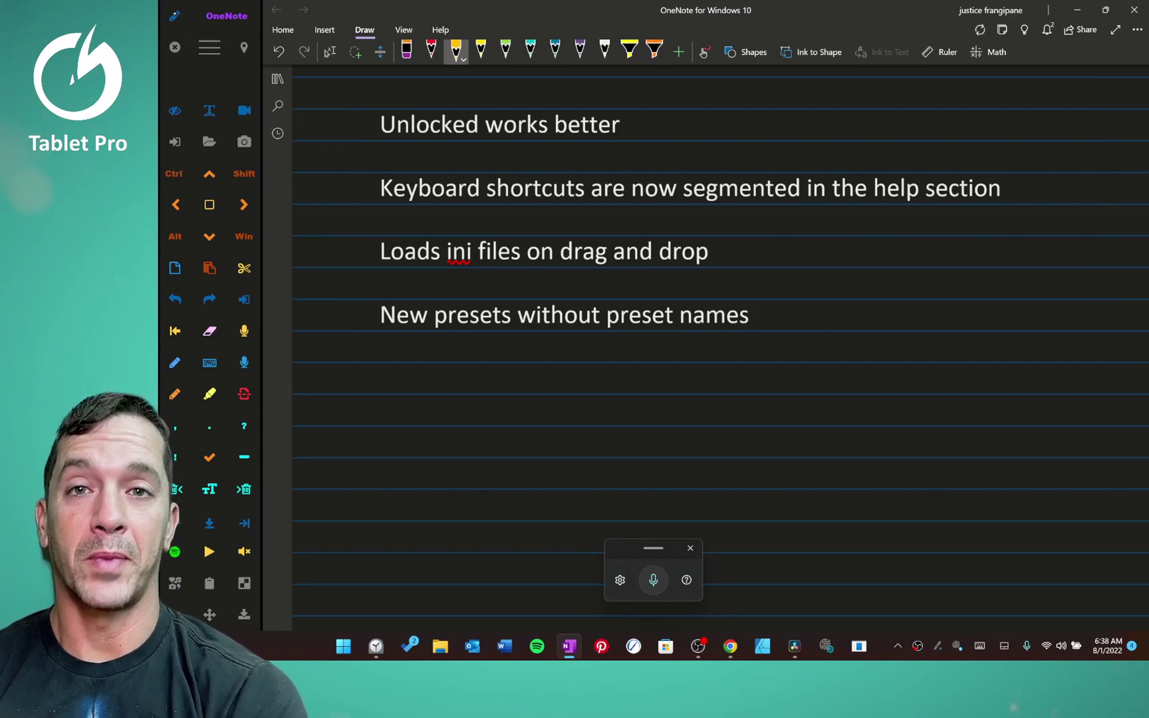
pyautogui.click(175, 16)
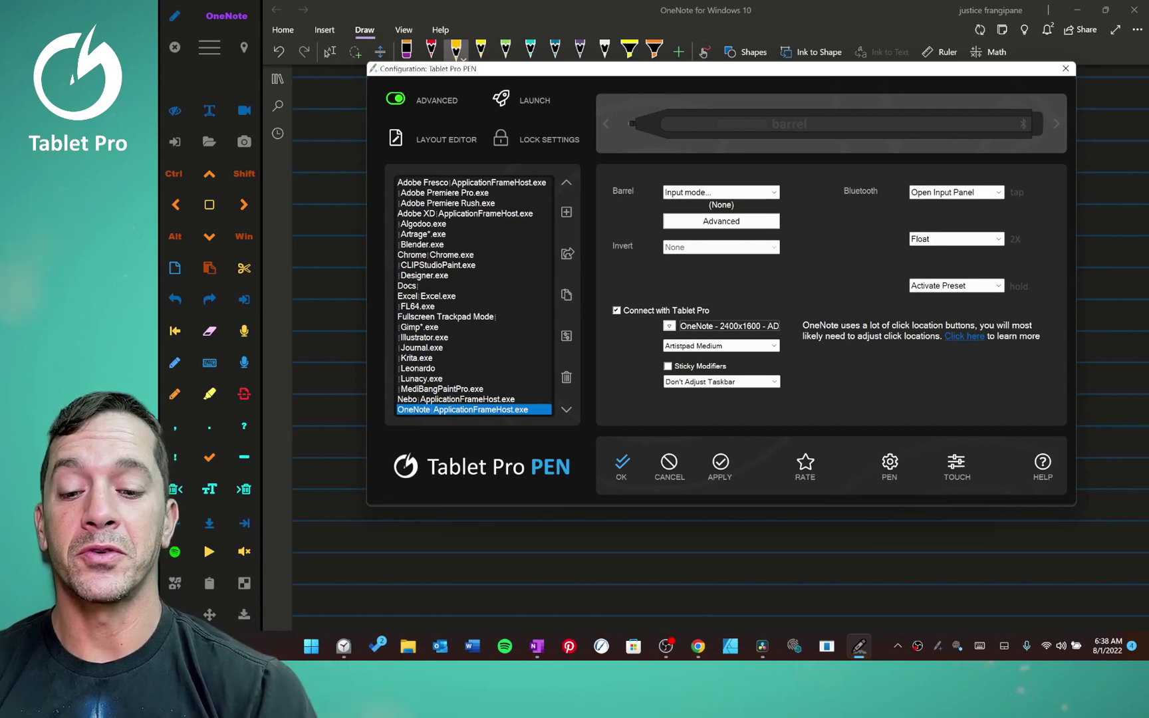
pyautogui.click(435, 314)
pyautogui.click(436, 306)
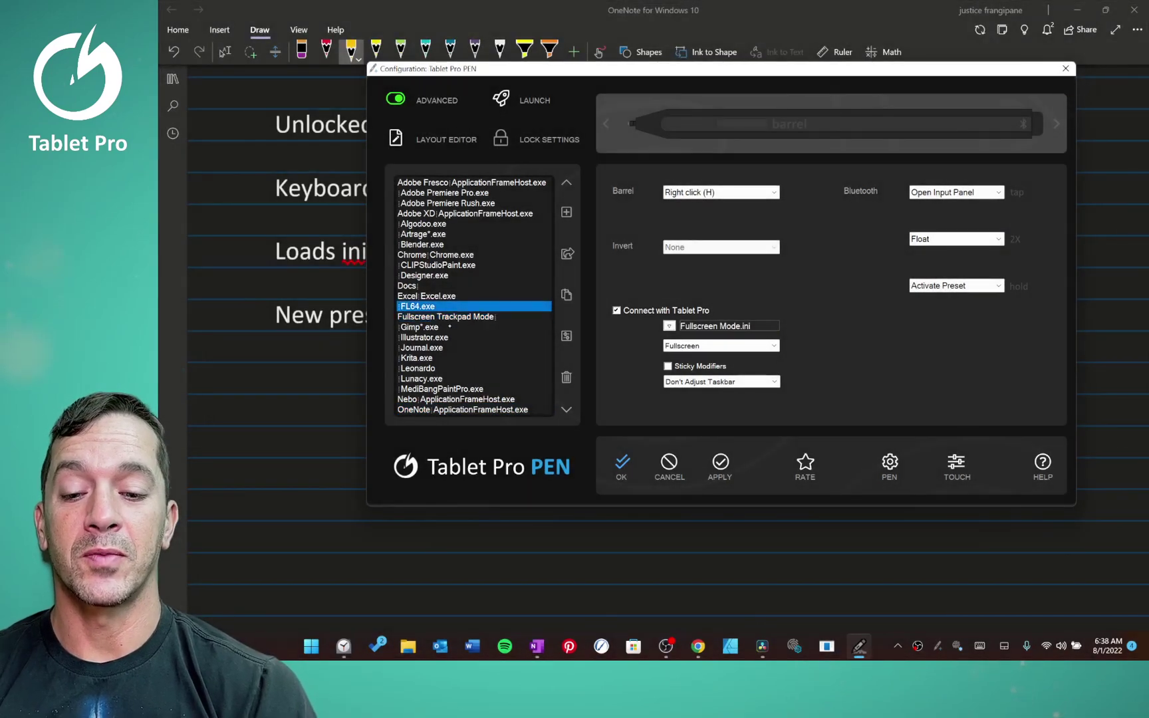
pyautogui.click(447, 348)
pyautogui.click(446, 368)
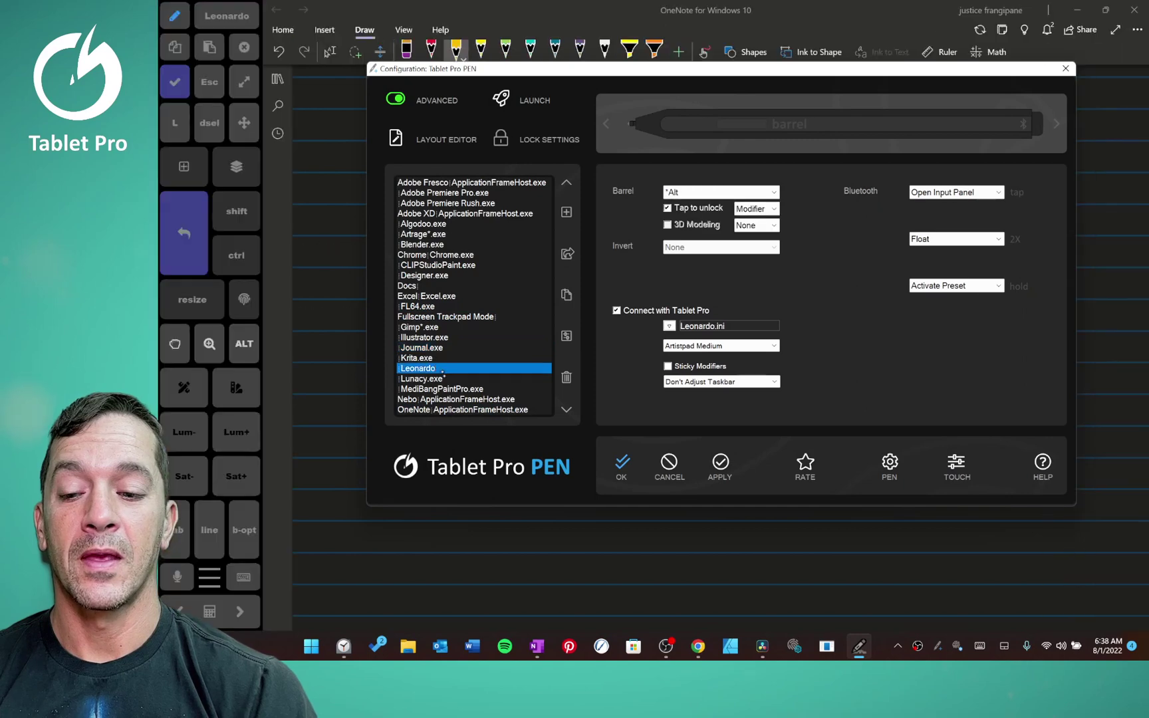
pyautogui.click(446, 389)
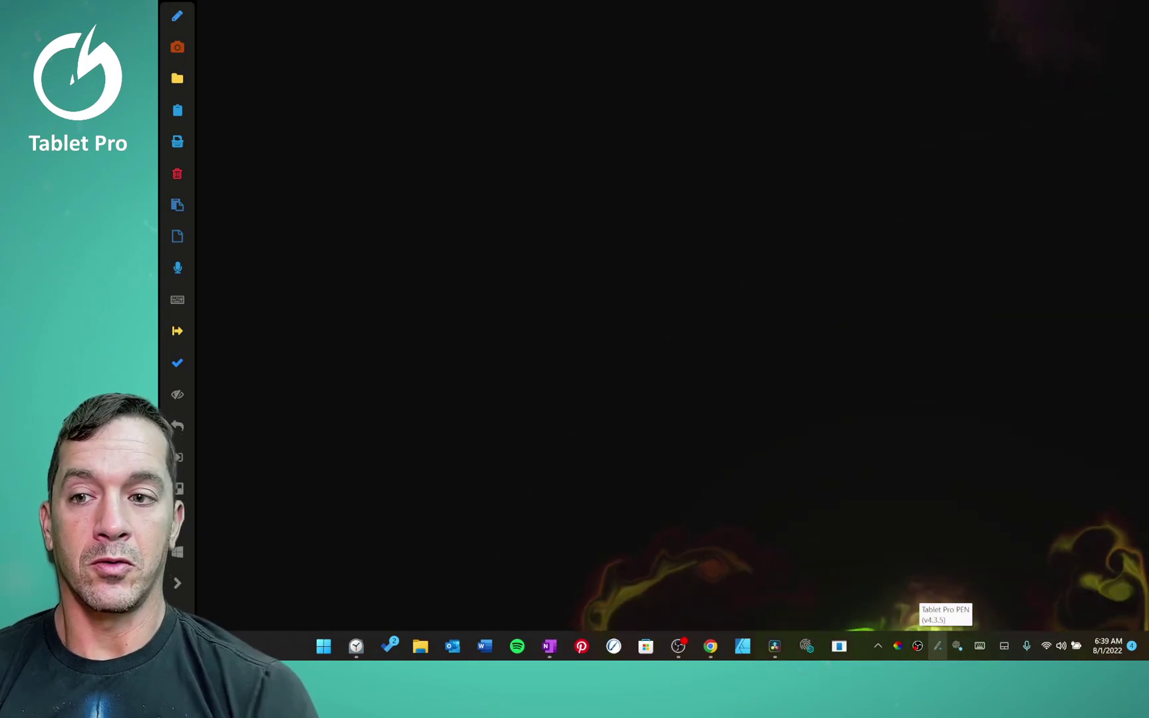
# - Reopen the Tablet Pro PEN configuration, reposition its window, and preview the Blender, Artrage and Algodoo presets
pyautogui.click(937, 646)
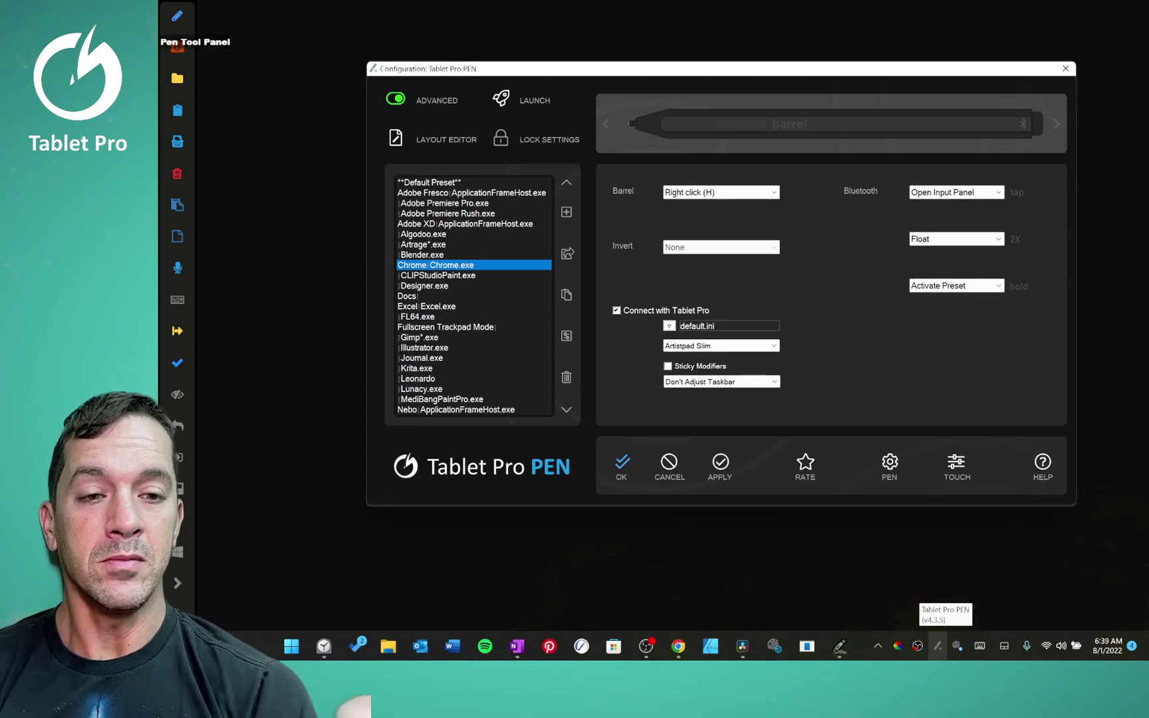
pyautogui.moveTo(793, 72); pyautogui.dragTo(748, 65)
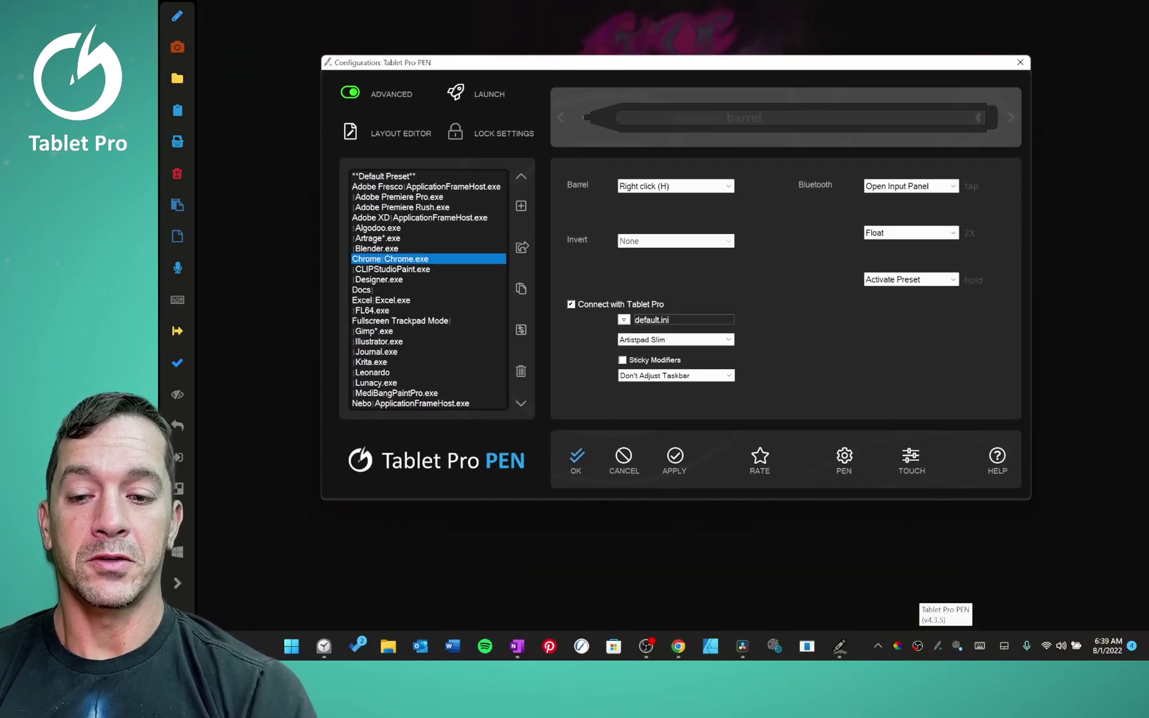
pyautogui.click(382, 248)
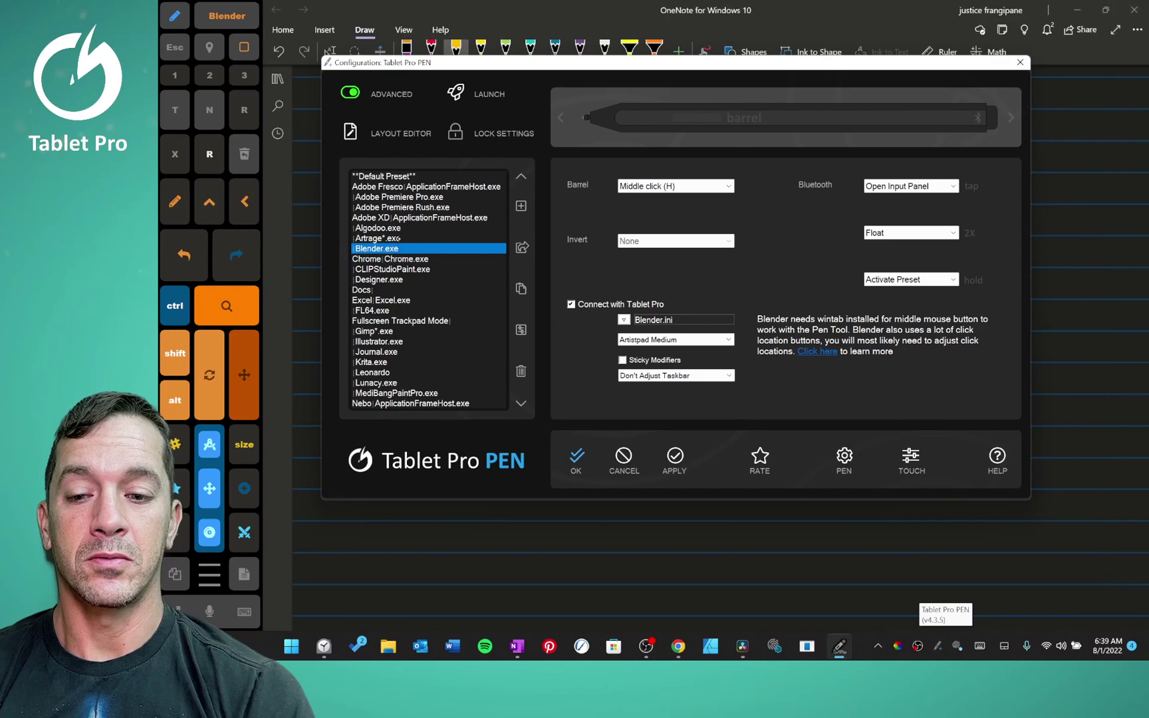
pyautogui.click(397, 238)
pyautogui.click(411, 227)
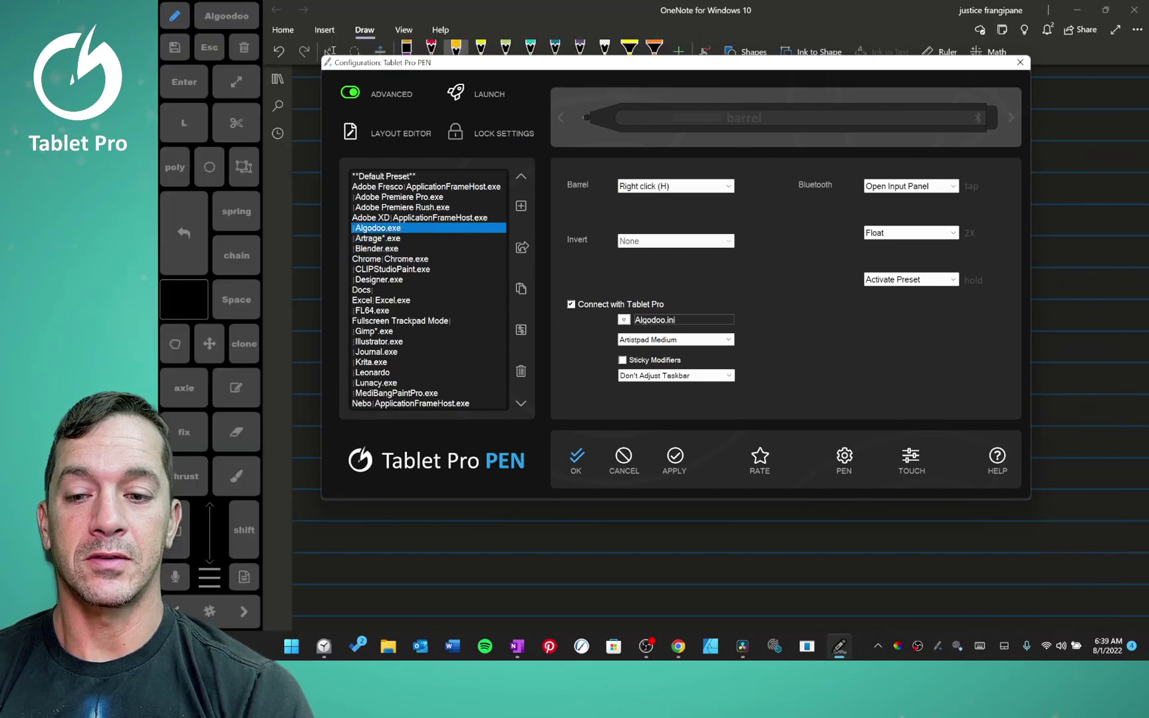
# - Preview the artist pads of the Adobe XD, Premiere Pro, Premiere Rush and Fresco presets
pyautogui.click(416, 218)
pyautogui.click(424, 197)
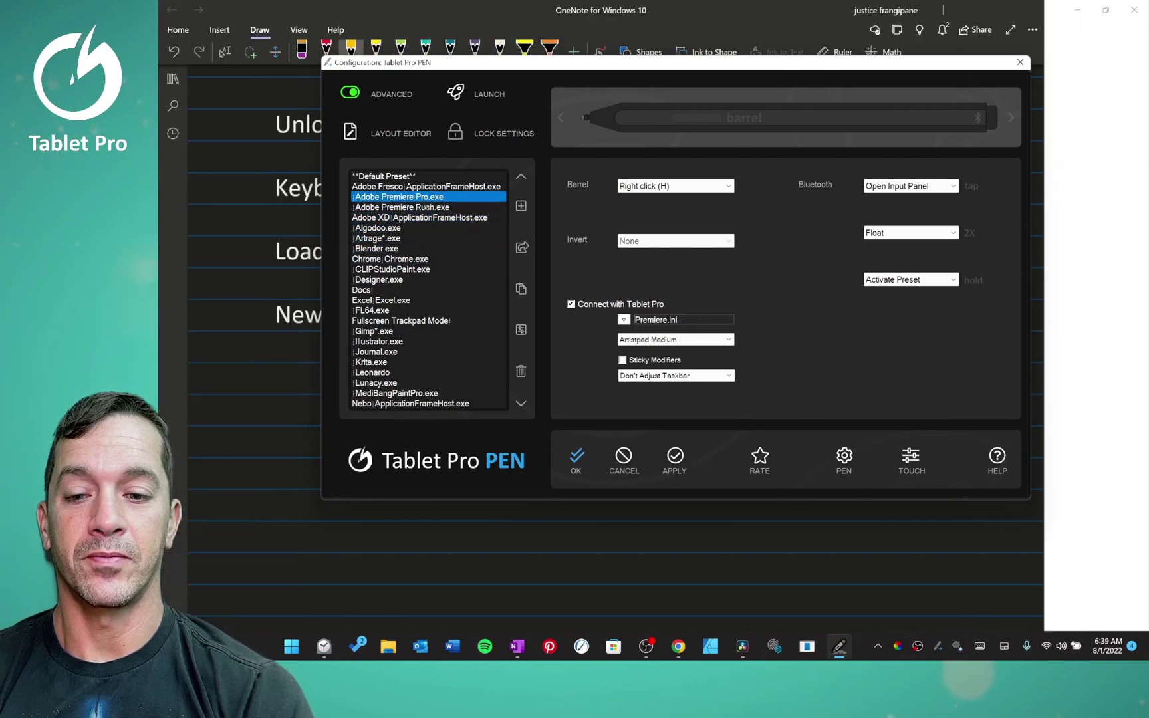
pyautogui.click(423, 208)
pyautogui.click(424, 187)
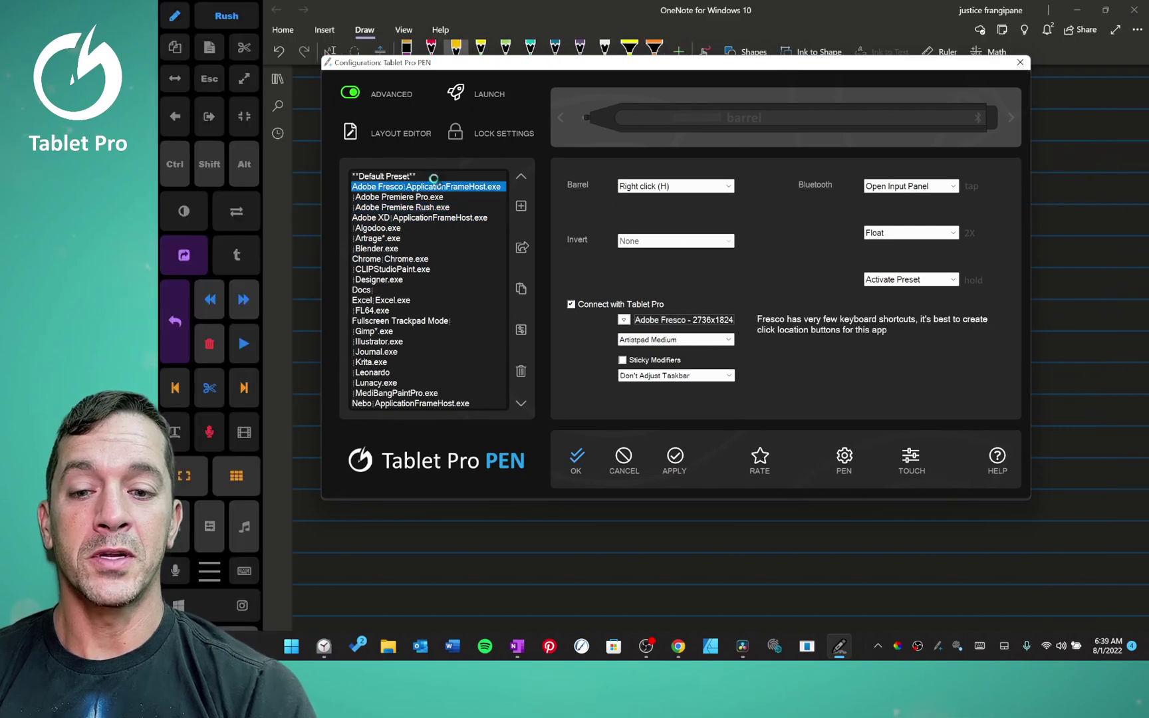
pyautogui.click(423, 197)
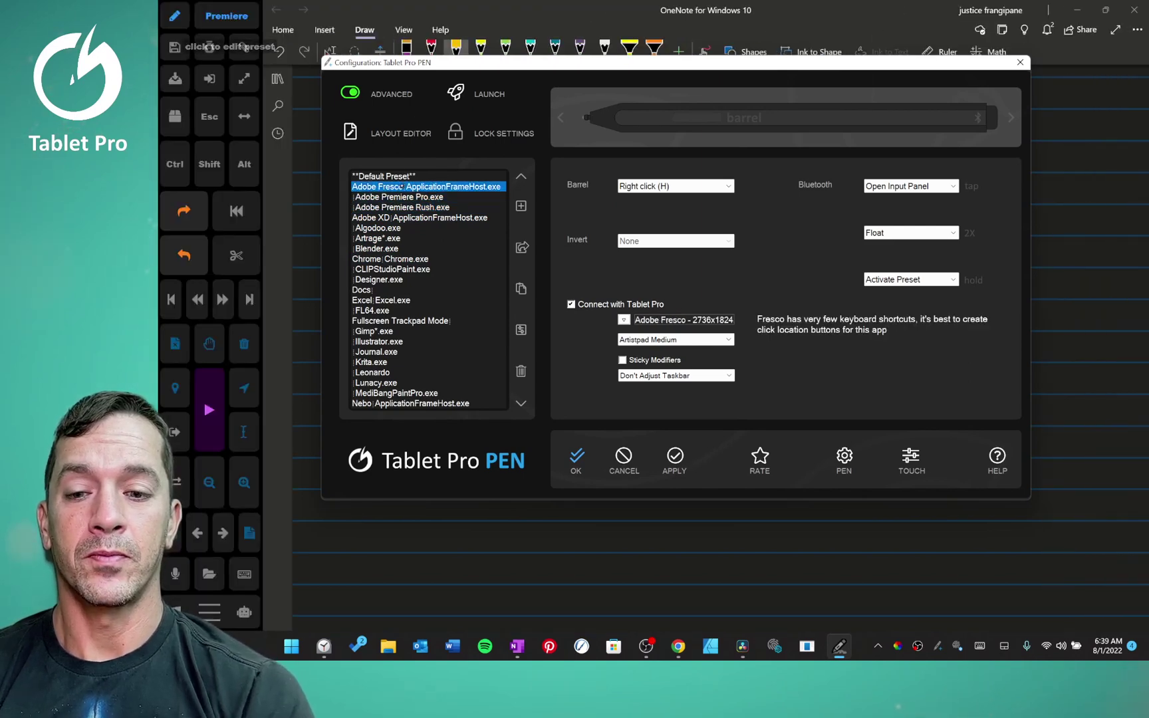
# - Preview the Chrome, CLIPStudioPaint and Designer presets, and close the configuration window
pyautogui.click(390, 258)
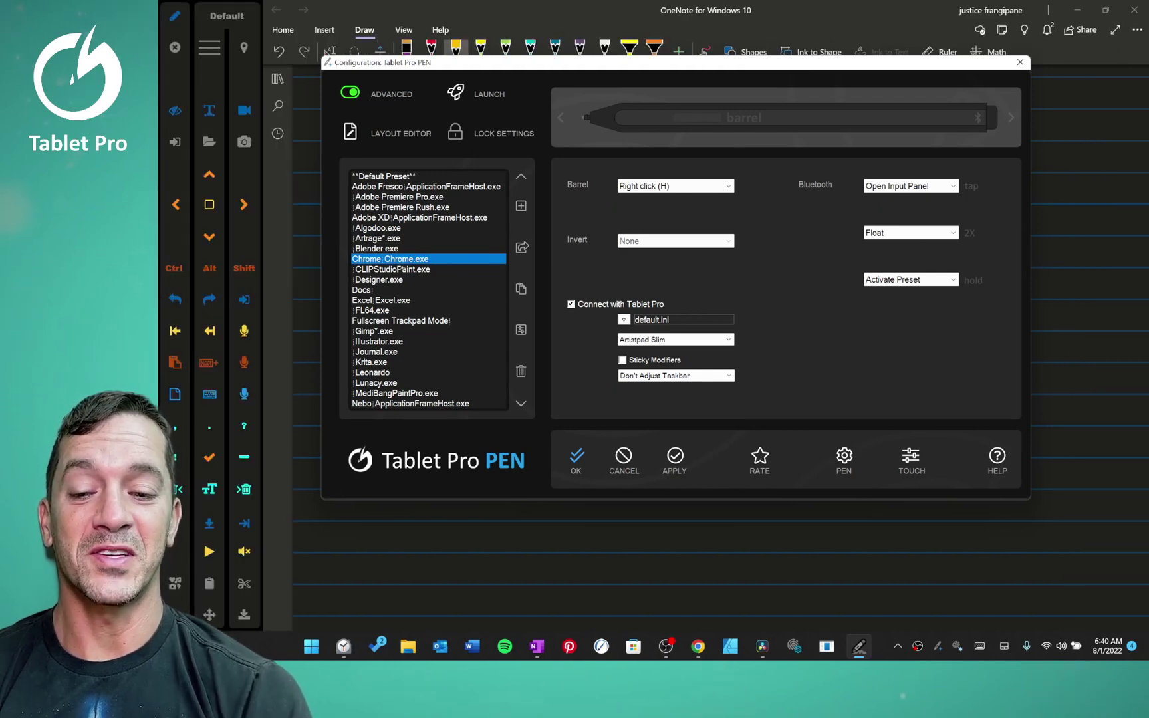
pyautogui.click(414, 269)
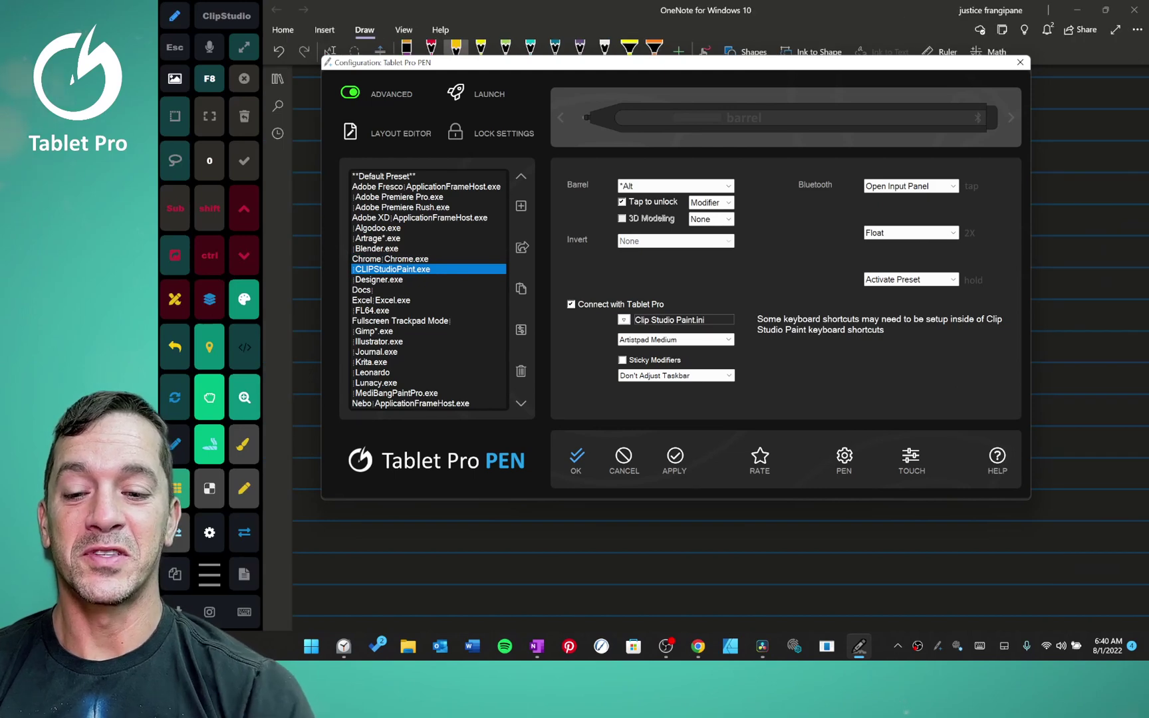
pyautogui.click(402, 279)
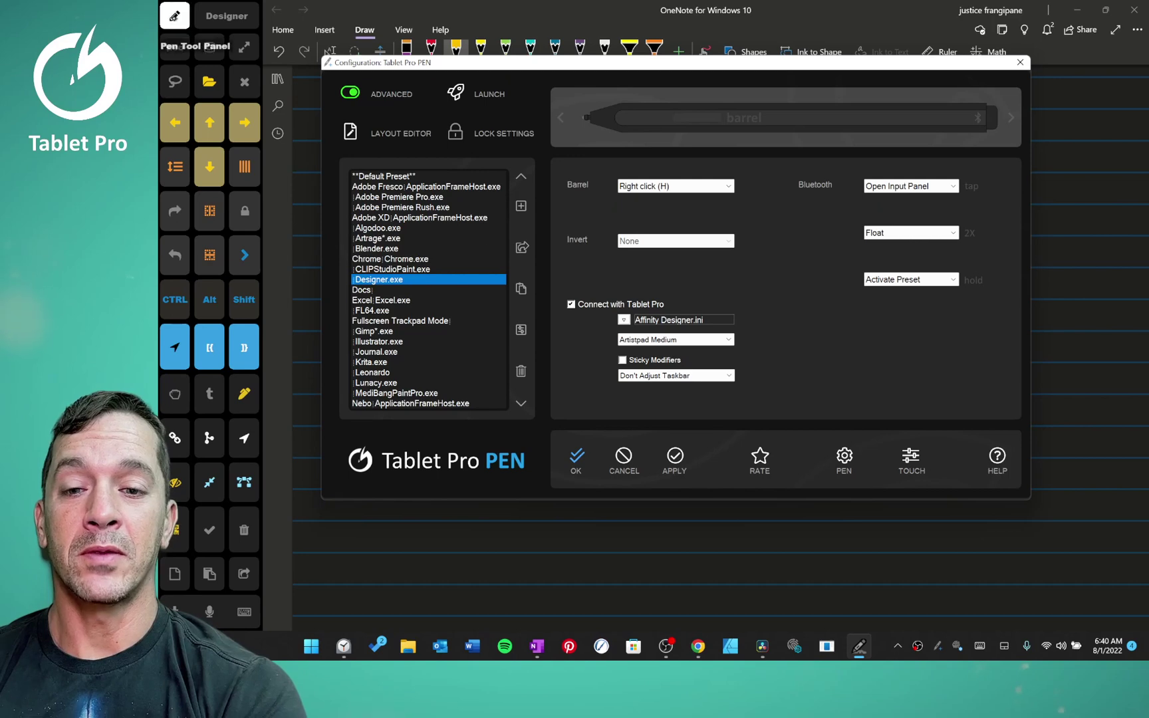
pyautogui.click(1020, 62)
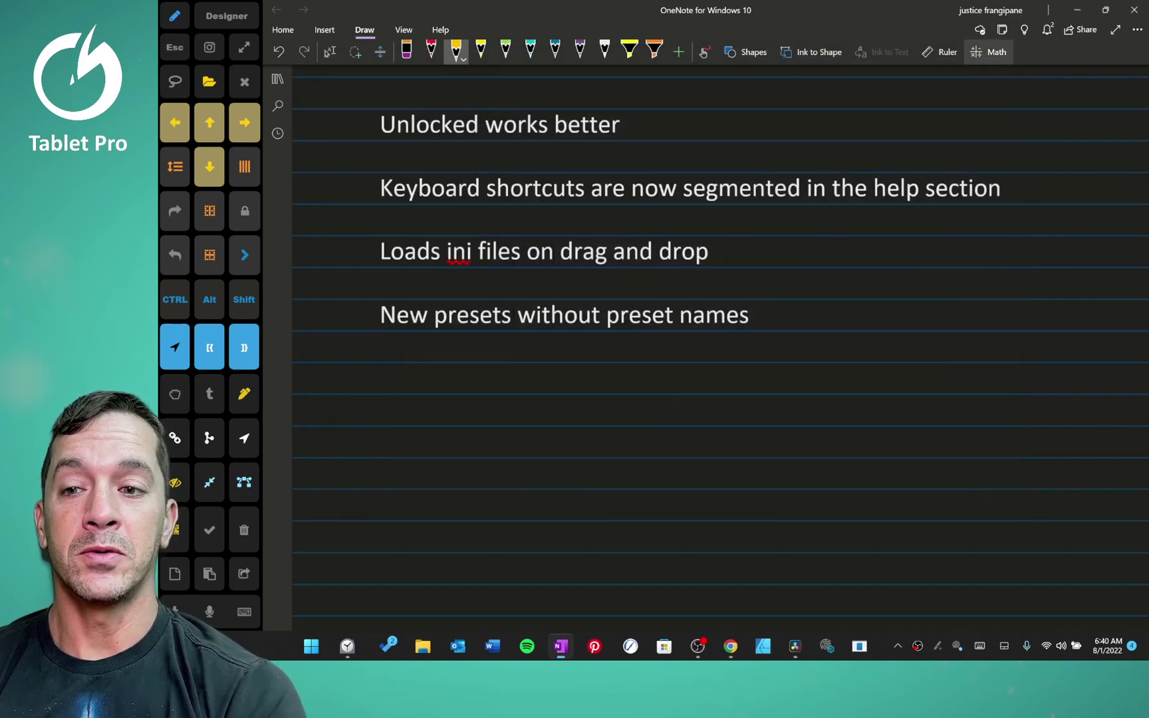
# - Reopen the pen configuration, inspect Affinity Designer.ini in the layout editor from the artist pad's preset name, and close the editor
pyautogui.click(174, 15)
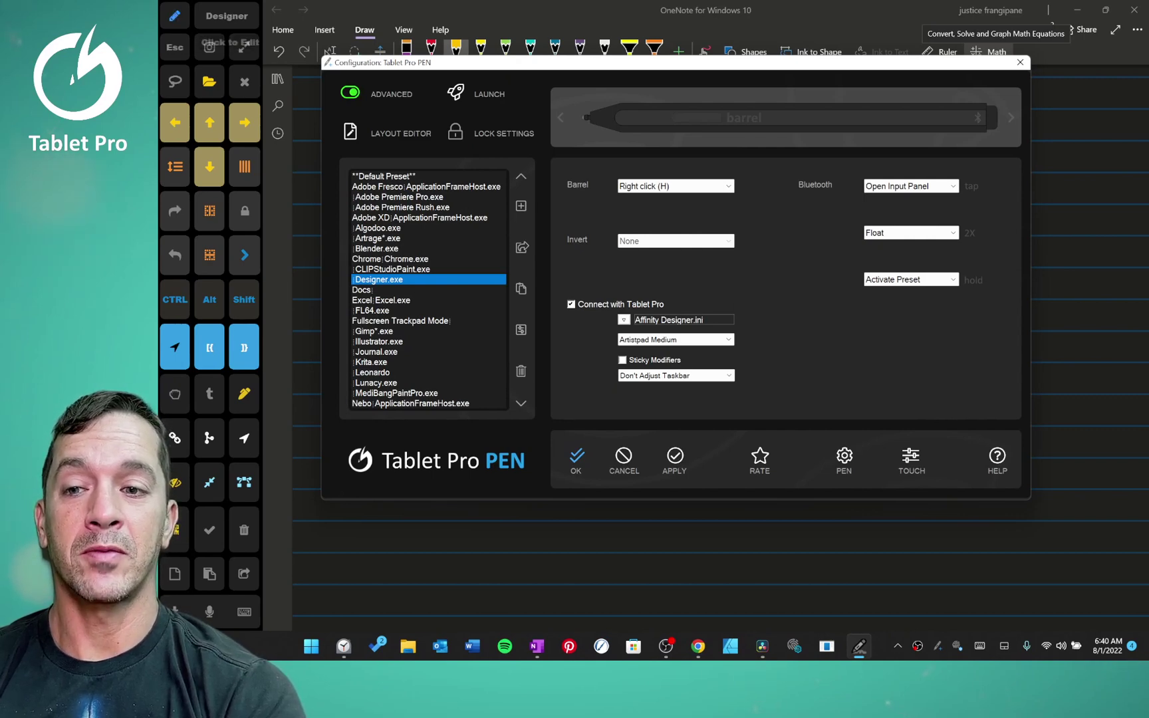
pyautogui.click(226, 15)
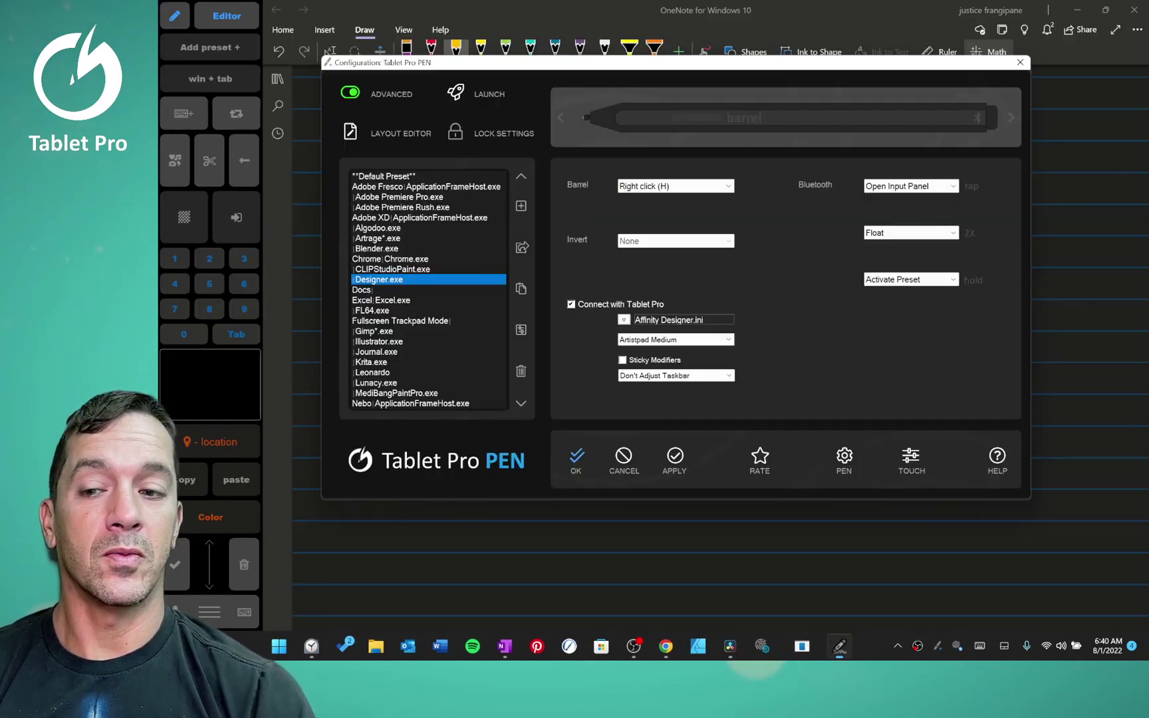
pyautogui.click(1134, 10)
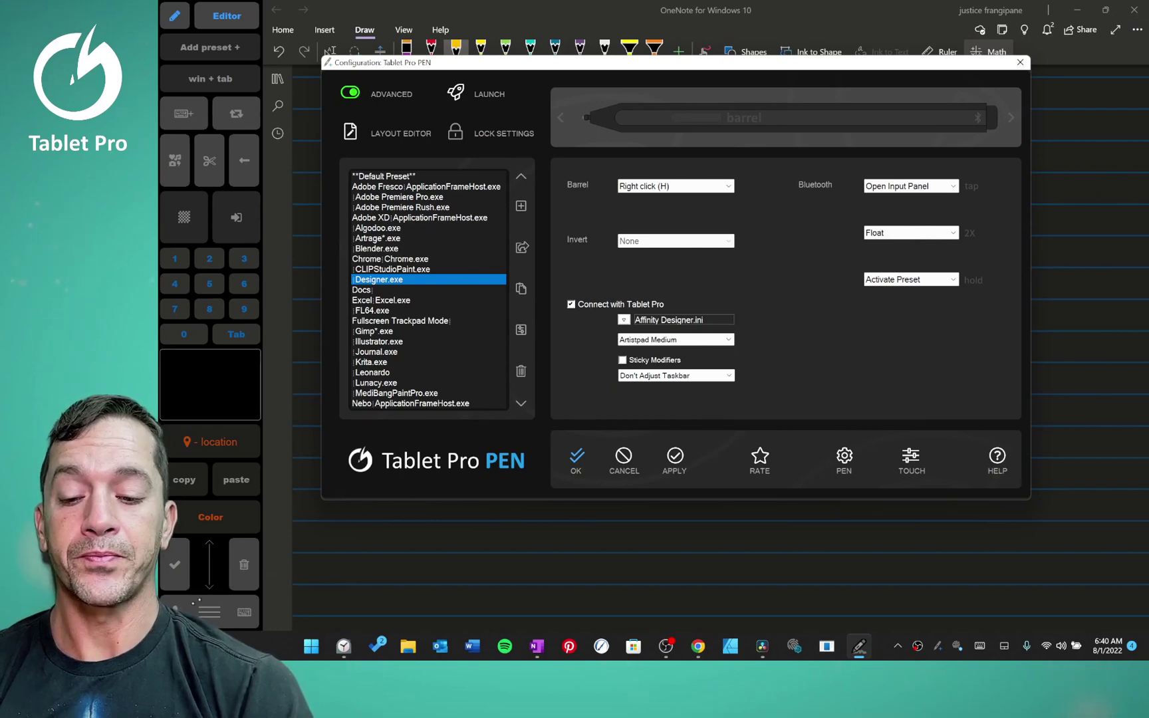
# - Compare the CLIPStudioPaint and Designer artist pads, and switch to the OneNote preset further down the list
pyautogui.click(392, 269)
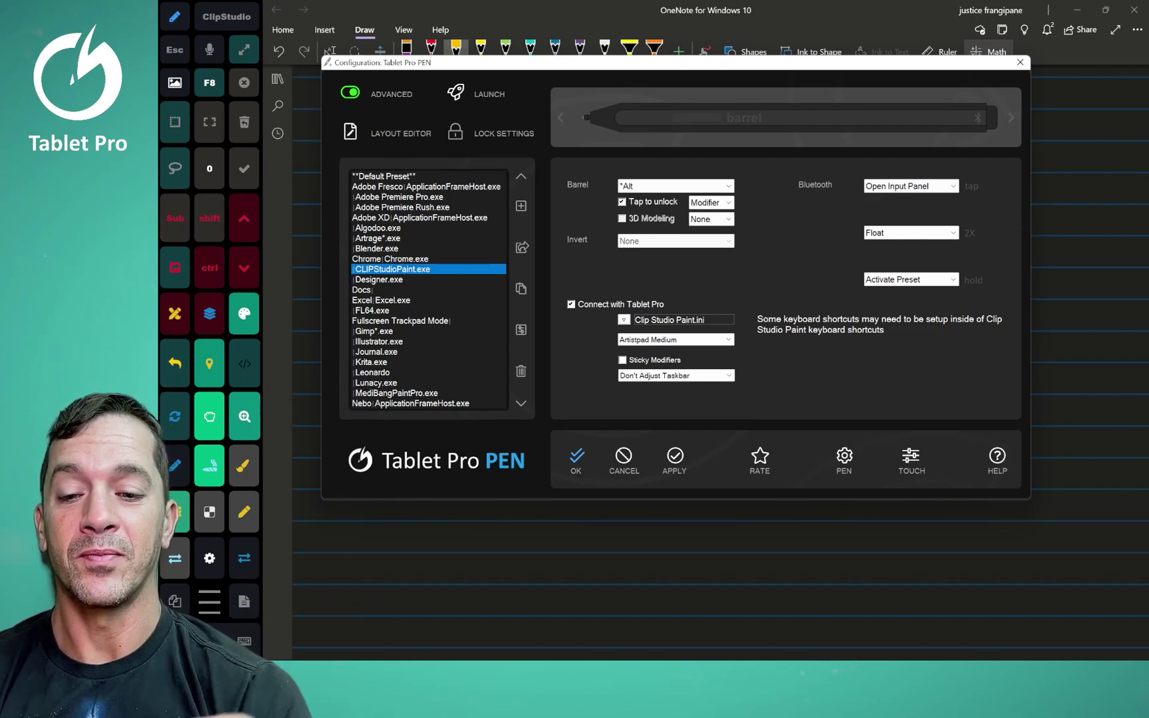
pyautogui.click(379, 279)
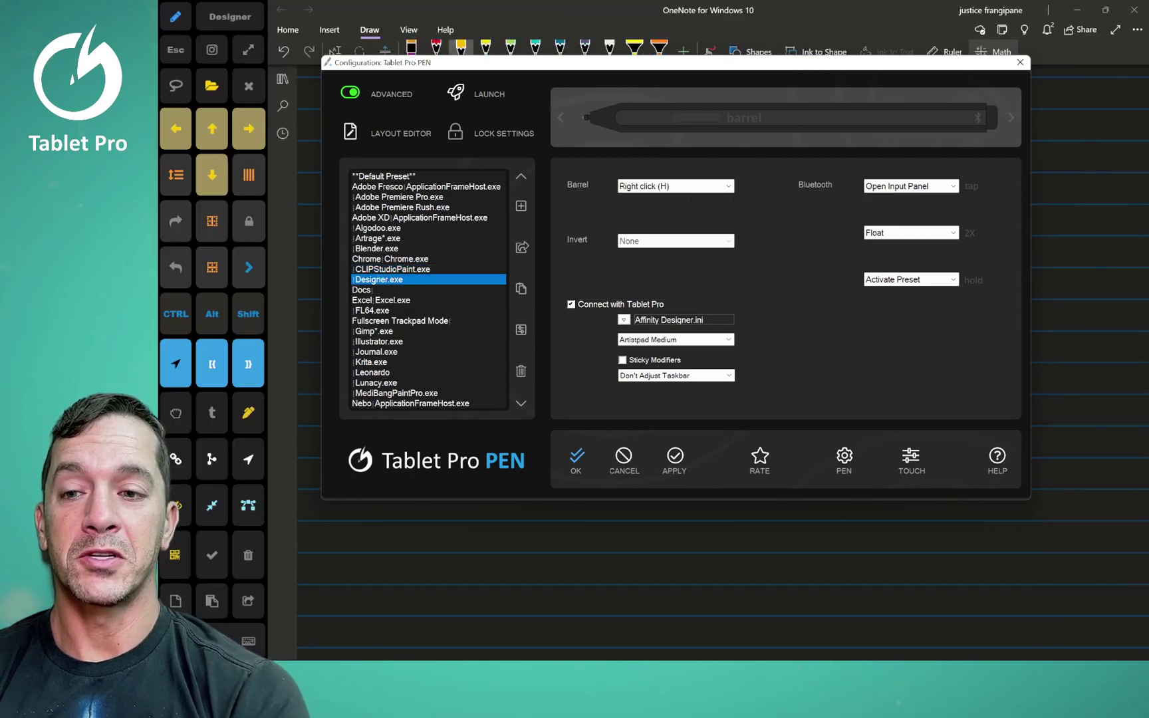
pyautogui.click(378, 269)
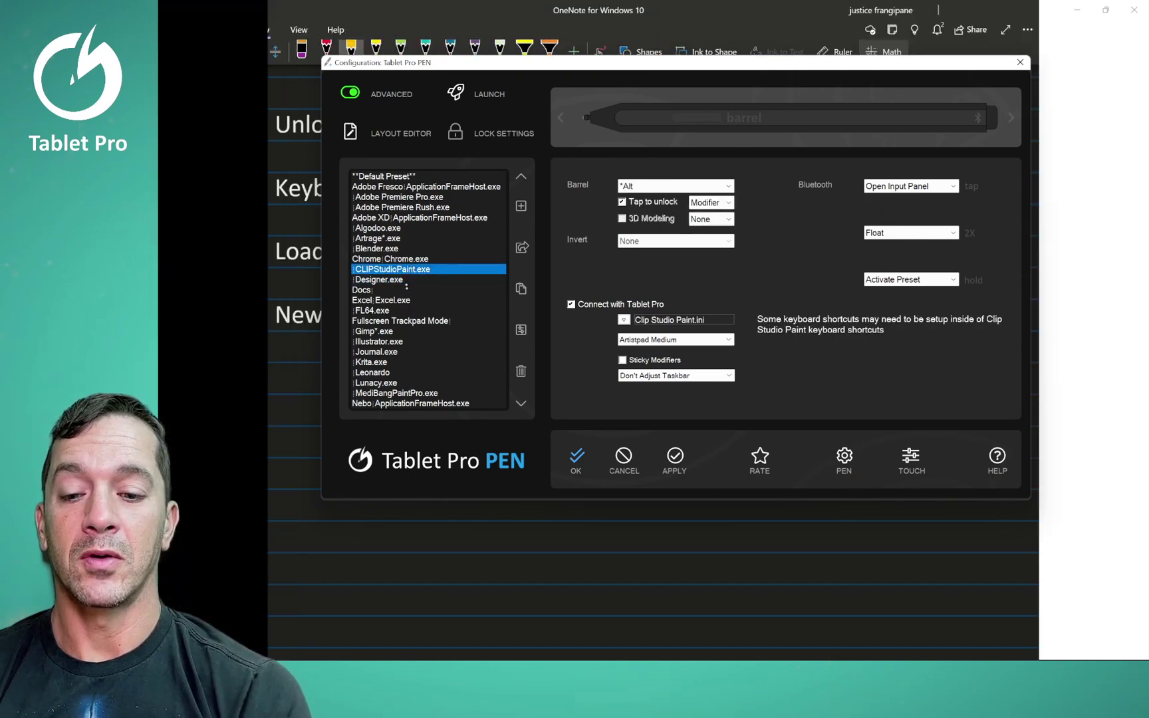
pyautogui.moveTo(386, 335)
pyautogui.mouseDown()
pyautogui.moveTo(399, 393)
pyautogui.moveTo(416, 279)
pyautogui.moveTo(436, 340)
pyautogui.moveTo(426, 383)
pyautogui.moveTo(413, 257)
pyautogui.mouseUp()
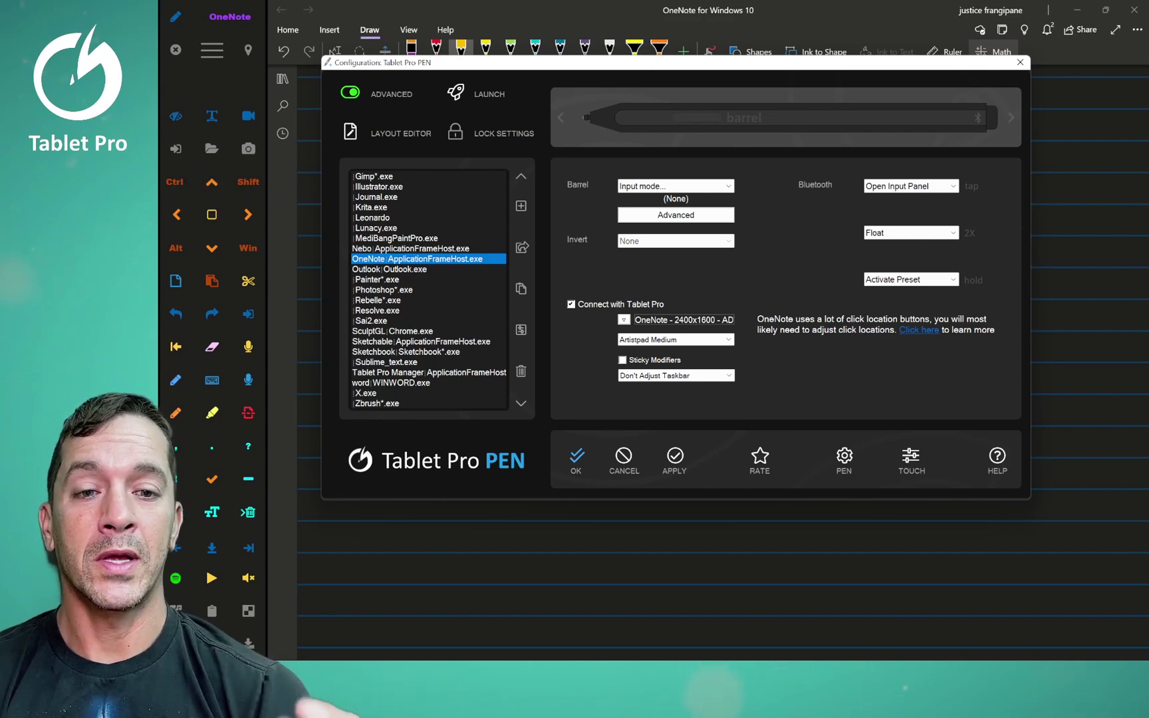
# - Move the configuration window clear of OneNote's drawing tools and capture the click location of the Eraser with the location picker
pyautogui.moveTo(696, 60); pyautogui.dragTo(693, 102)
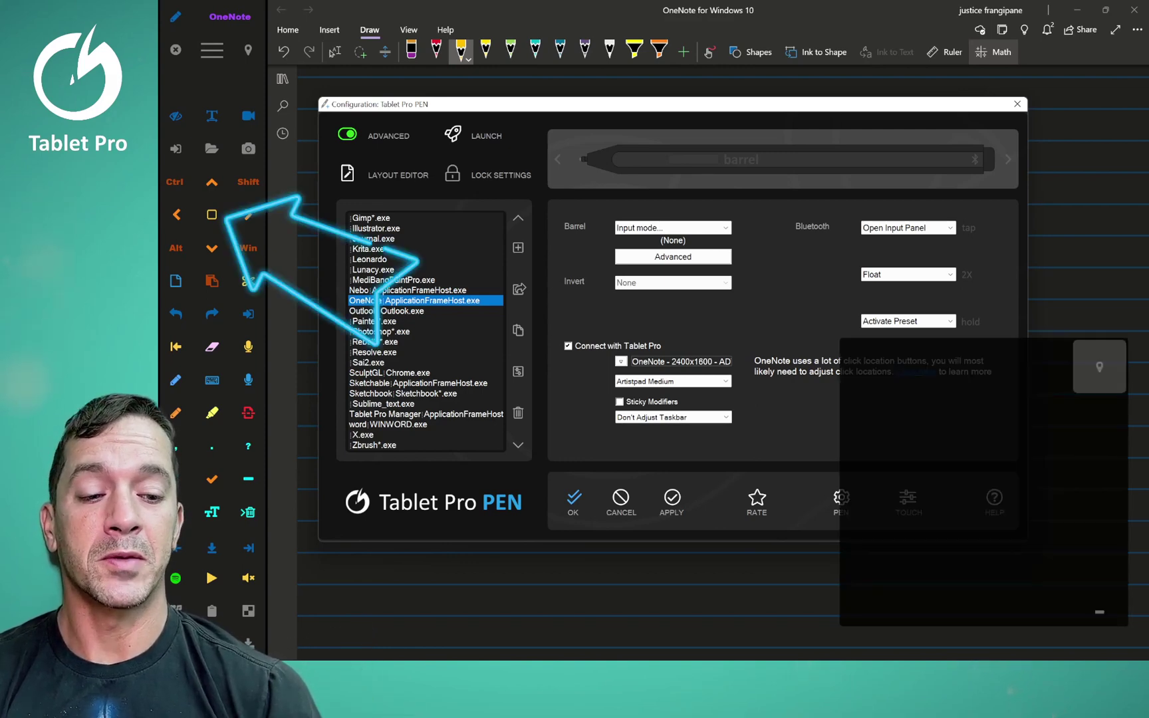
pyautogui.click(515, 72)
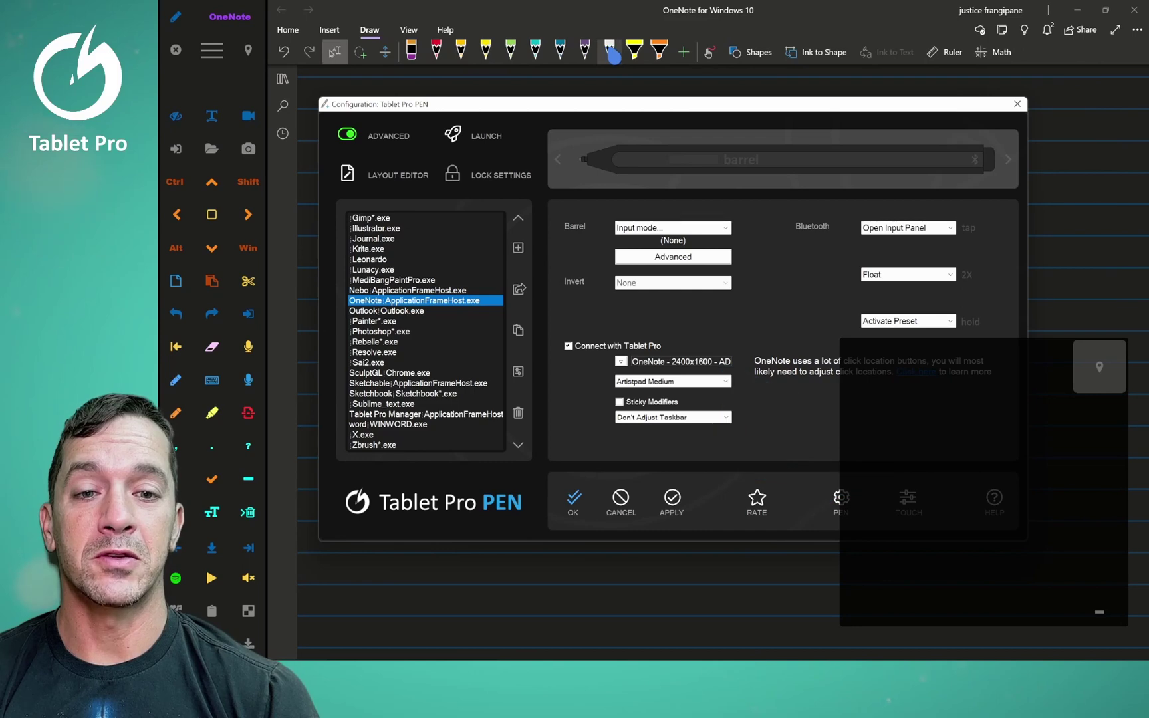
pyautogui.click(608, 47)
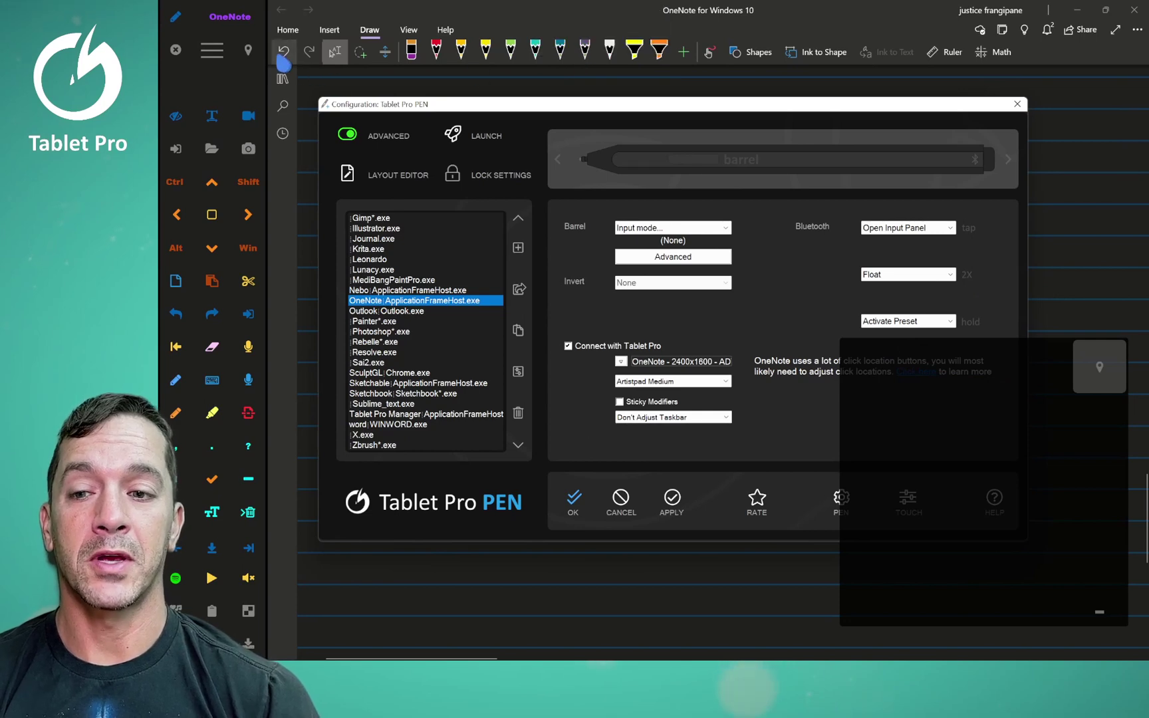
pyautogui.click(413, 57)
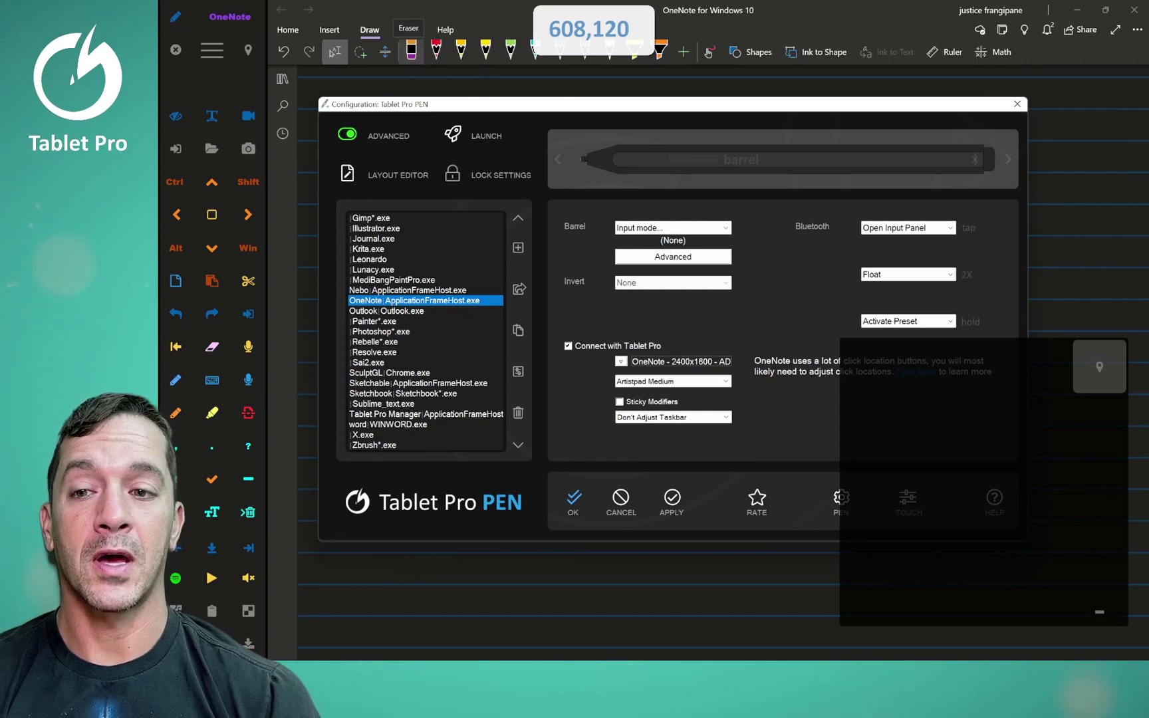
# - Inspect the OneNote - 2400x1600 - ADVANCED.ini layout in the layout editor from the artist pad's preset name, and return to the pen configuration
pyautogui.click(229, 16)
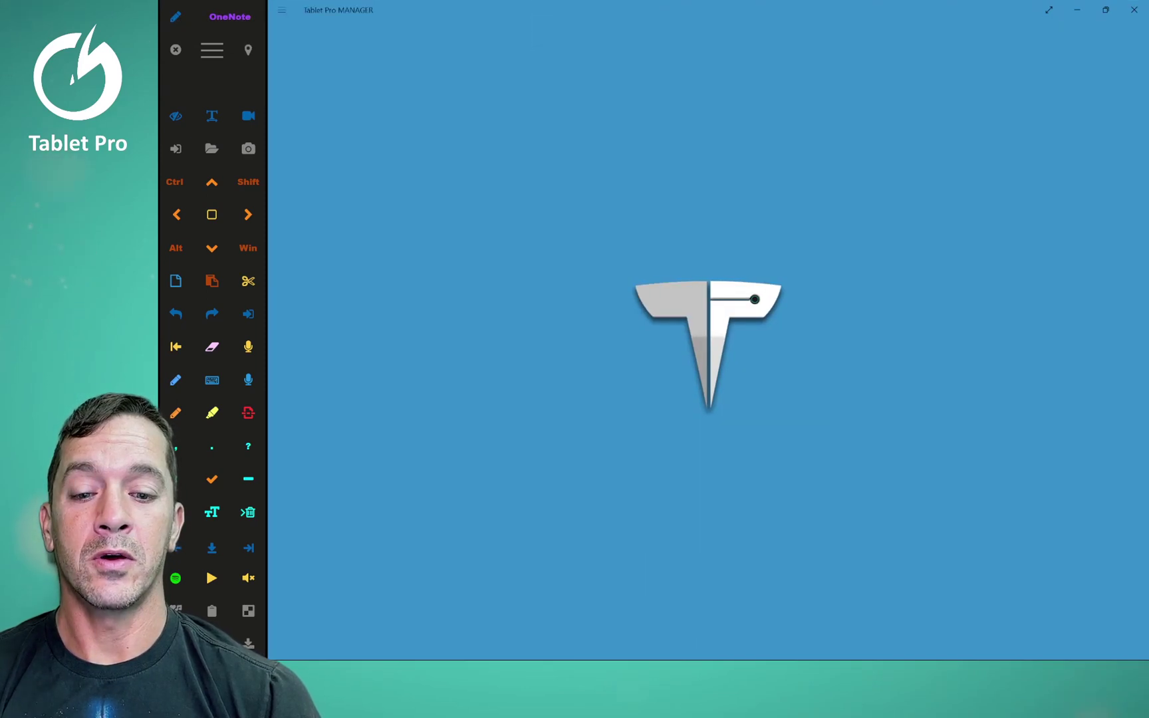
pyautogui.scroll(3, 553, 432)
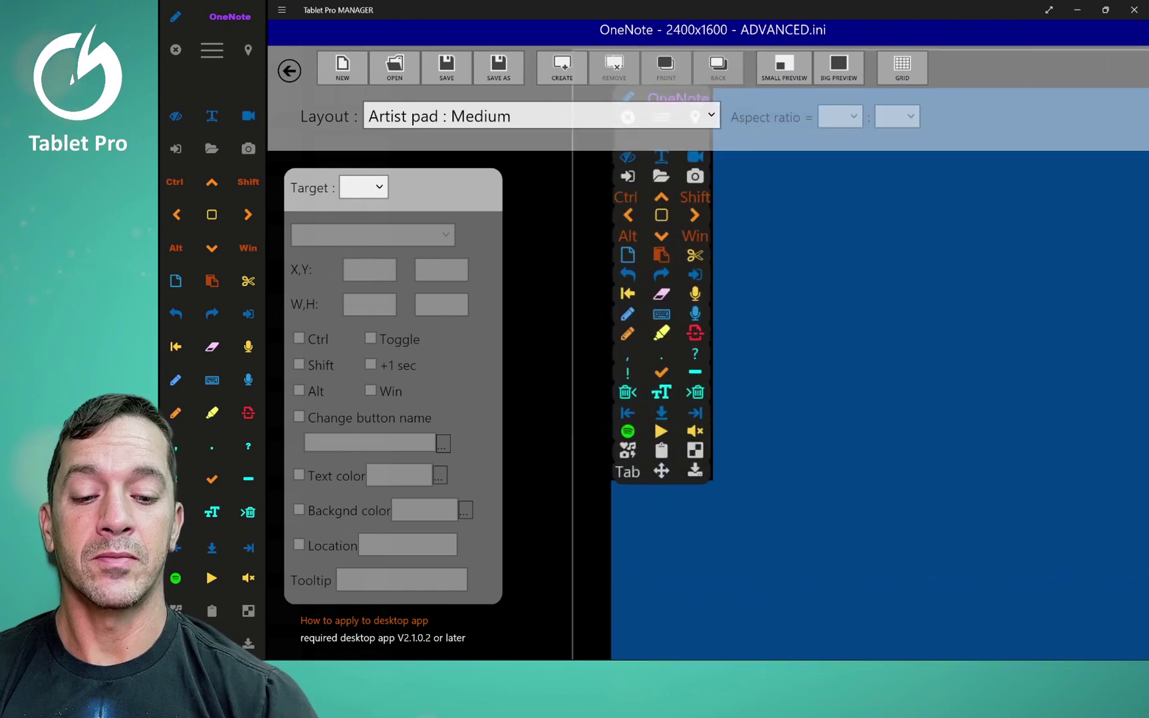
pyautogui.click(661, 431)
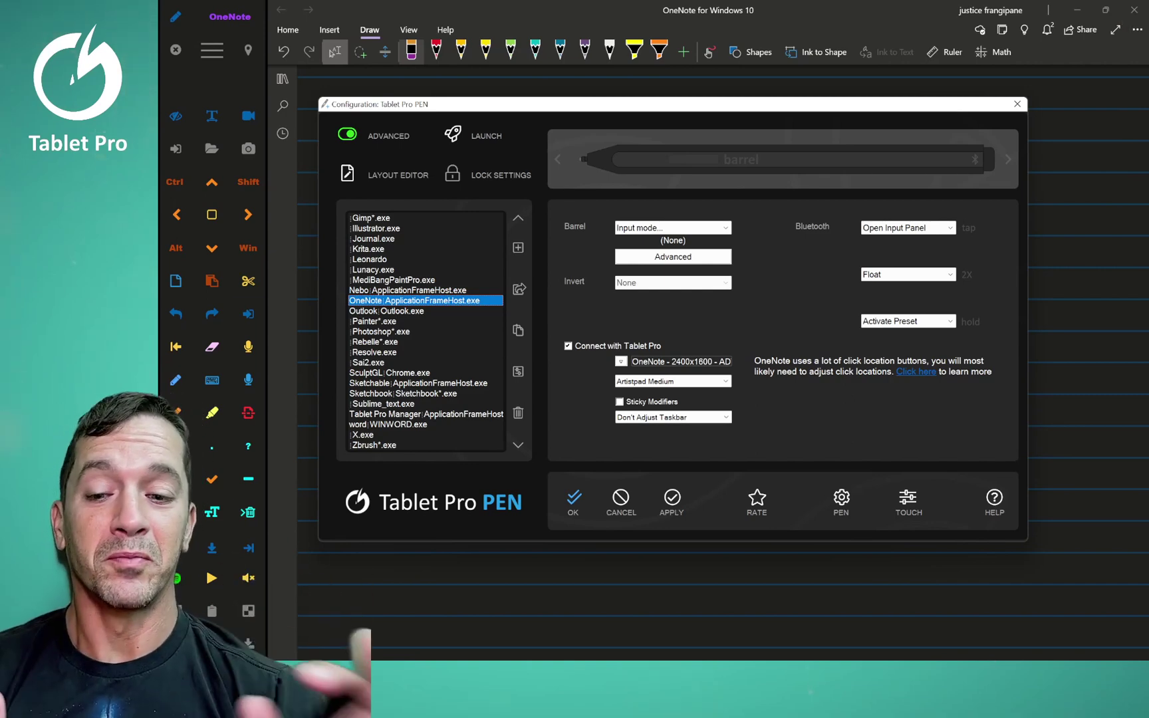
pyautogui.click(425, 383)
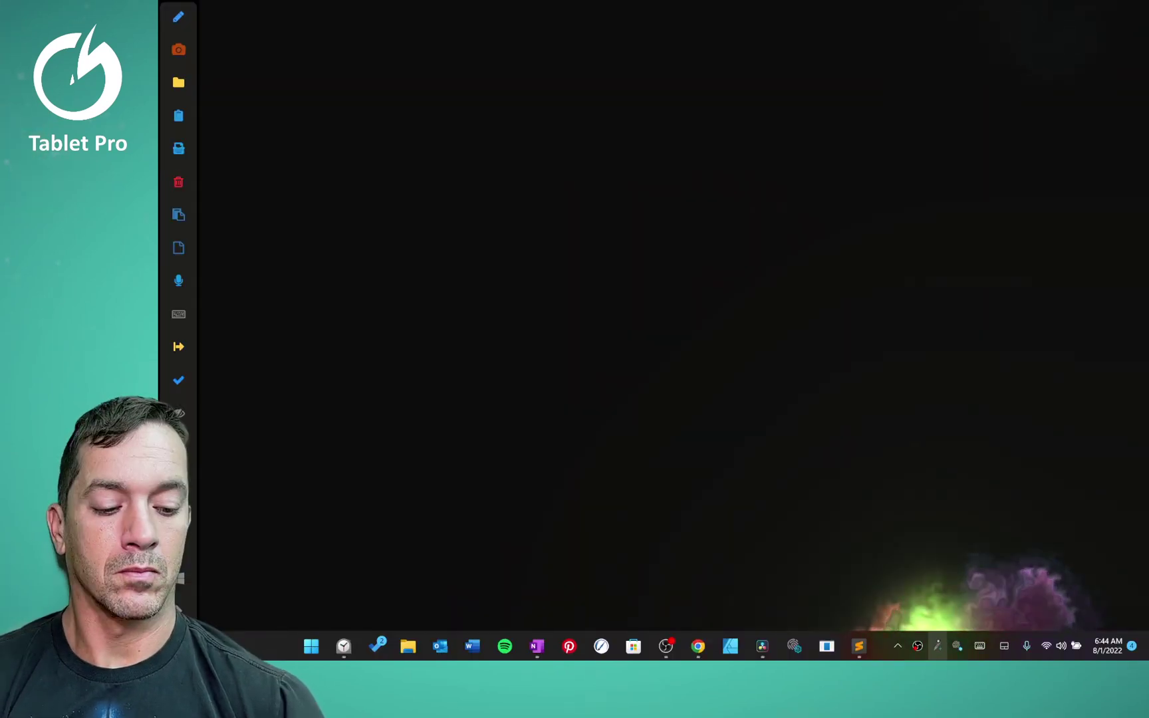
# - Open the Pen Tool Free Stylus Remapper configuration and move its window higher on the desktop
pyautogui.press('super+d')
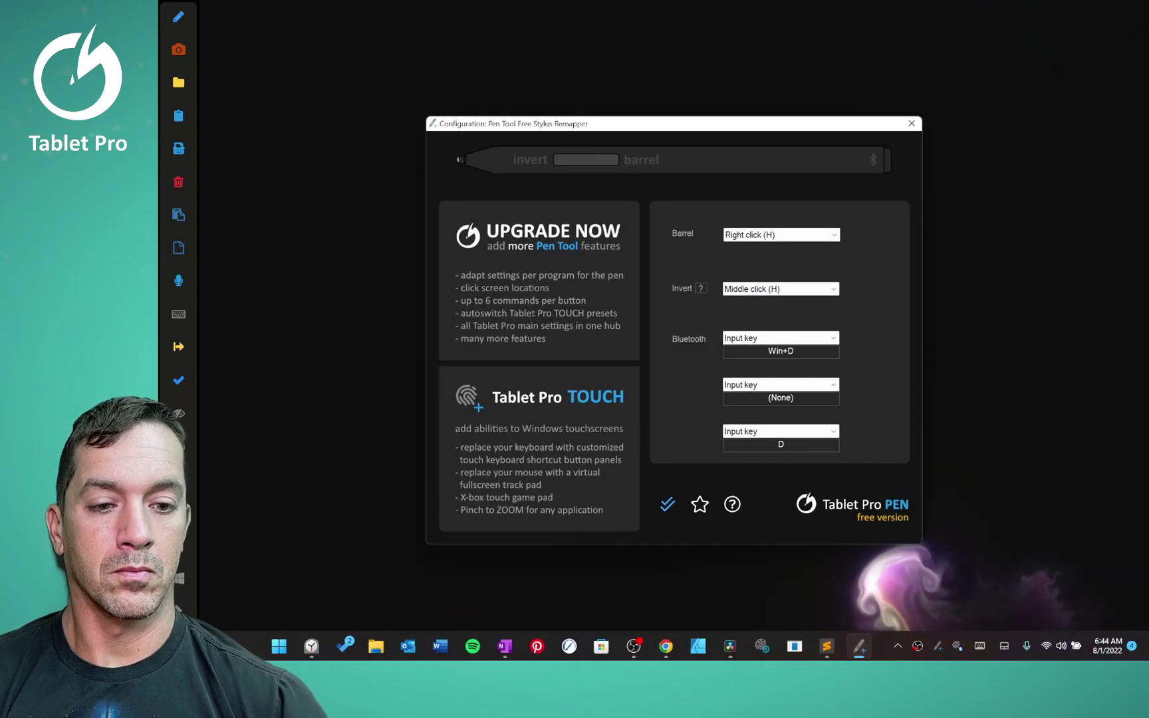
pyautogui.moveTo(721, 125); pyautogui.dragTo(699, 88)
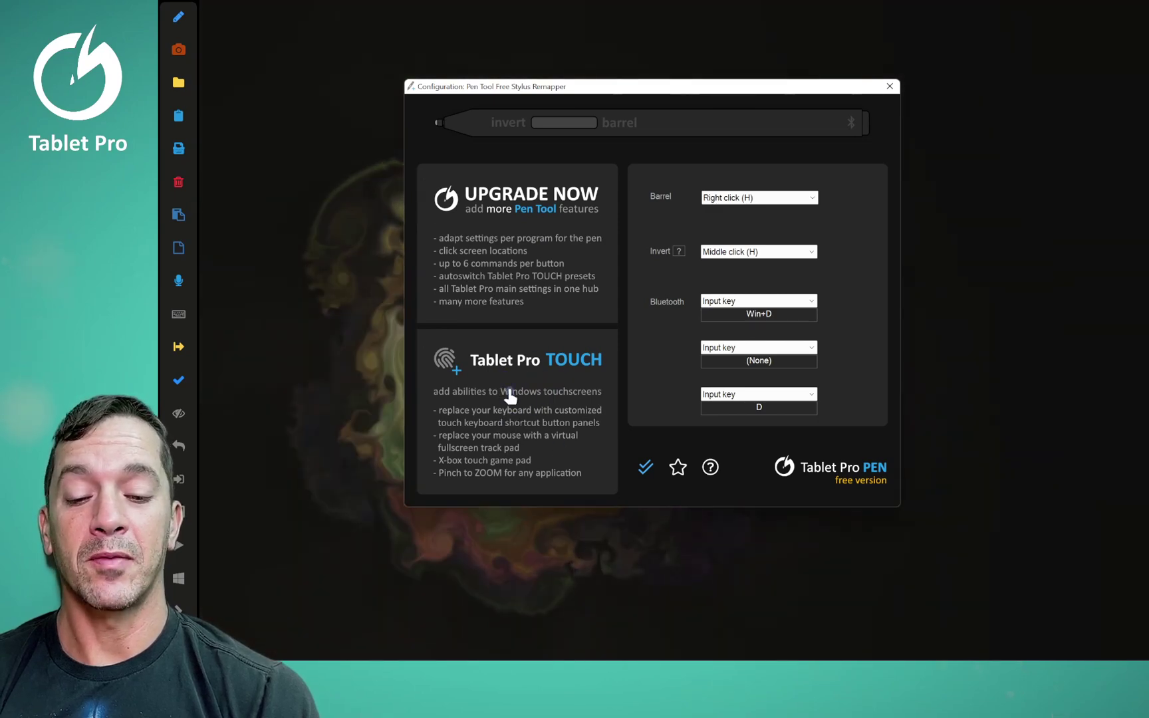
pyautogui.click(518, 391)
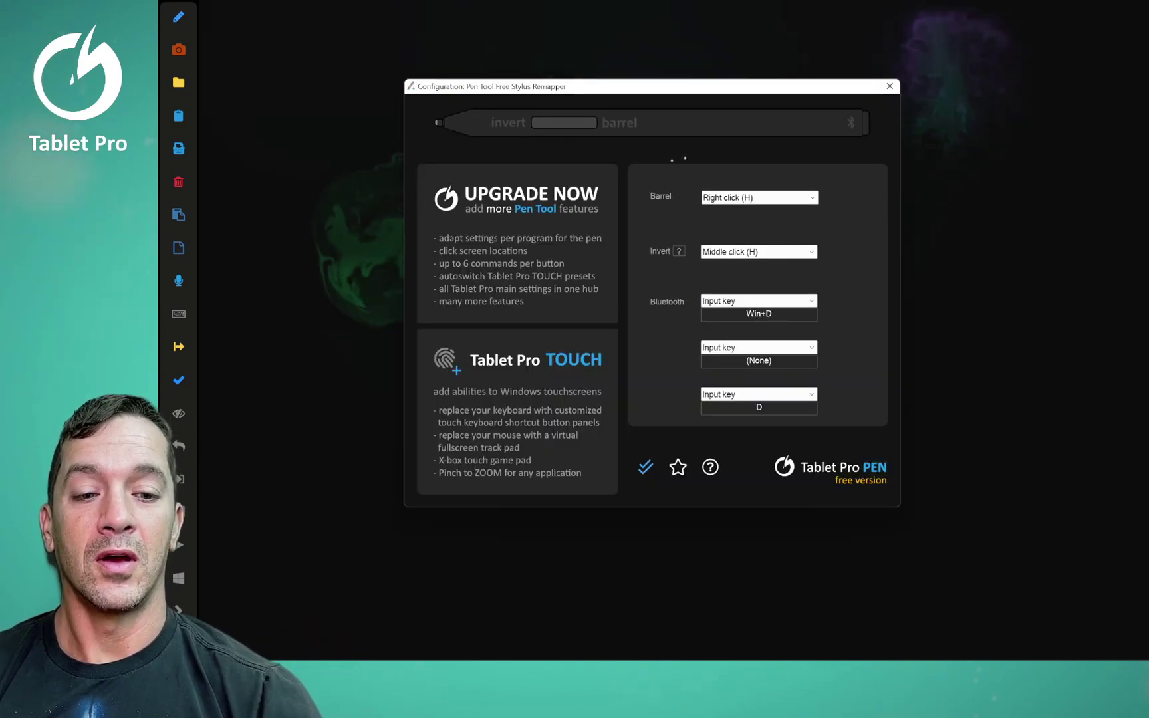
# - Set the free version's barrel button to Input key without defining a shortcut, and keep Input key for the first Bluetooth action
pyautogui.click(806, 198)
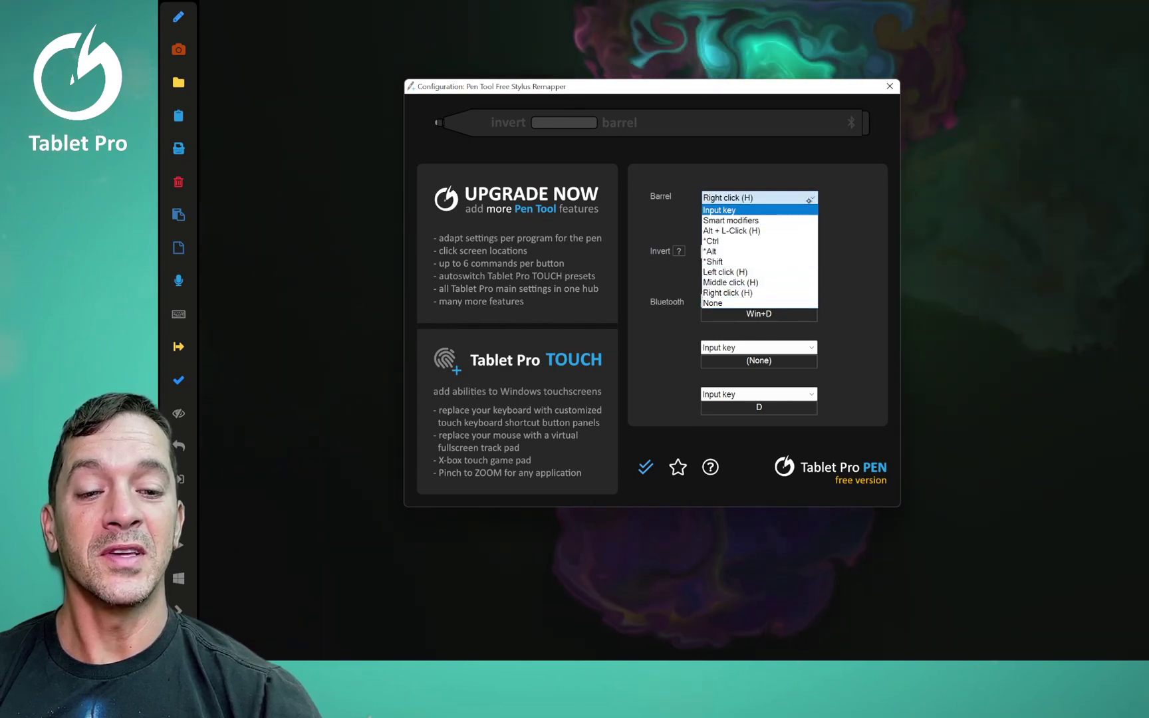
pyautogui.click(812, 210)
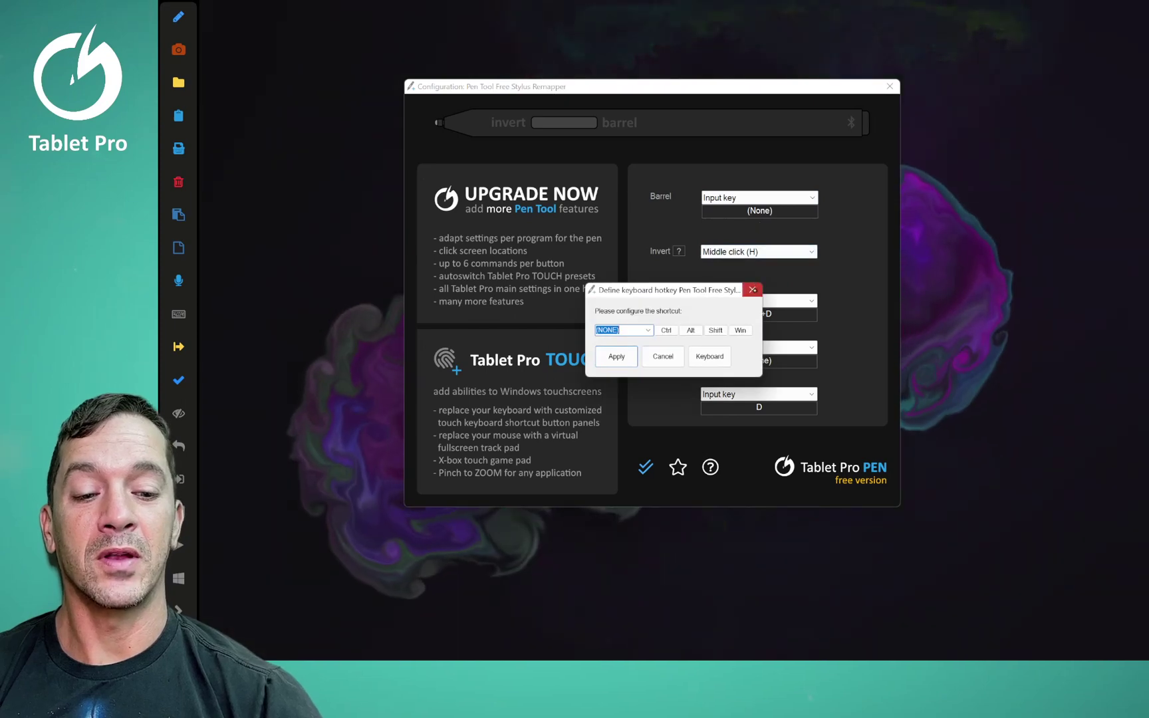
pyautogui.click(752, 289)
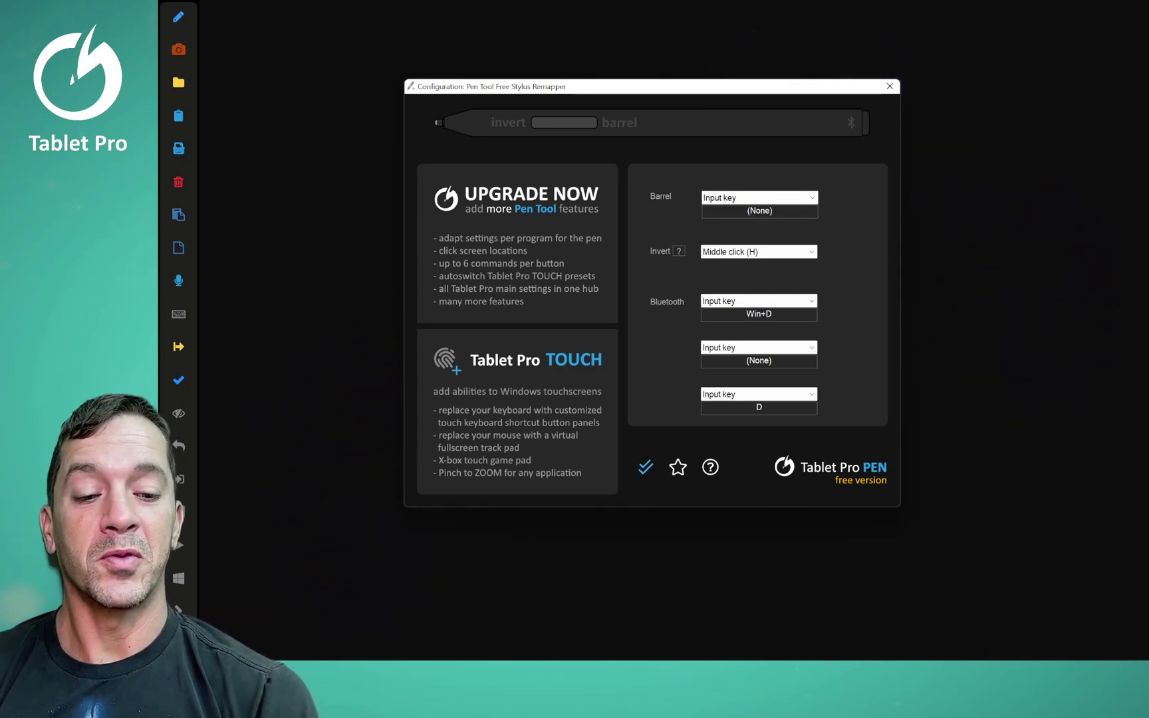
pyautogui.click(795, 302)
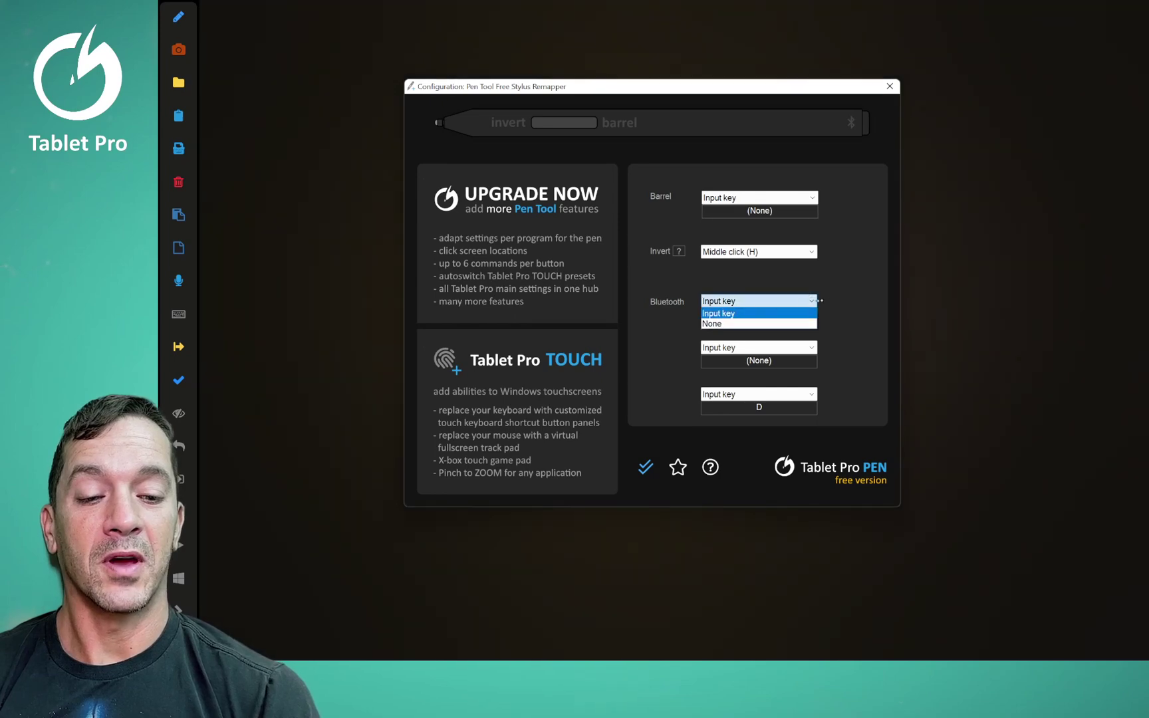
pyautogui.click(748, 310)
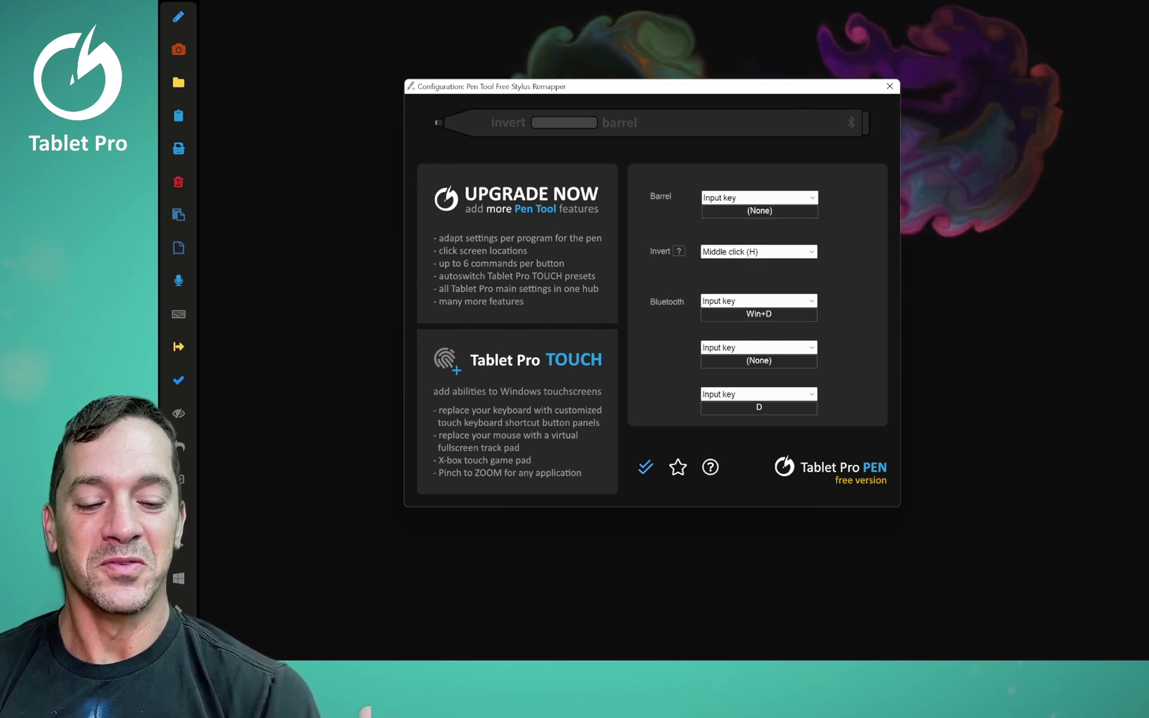
# - Switch to the full Tablet Pro Pen Tool configuration and preview the Fullscreen Trackpad Mode and FL64.exe presets
pyautogui.press('super')
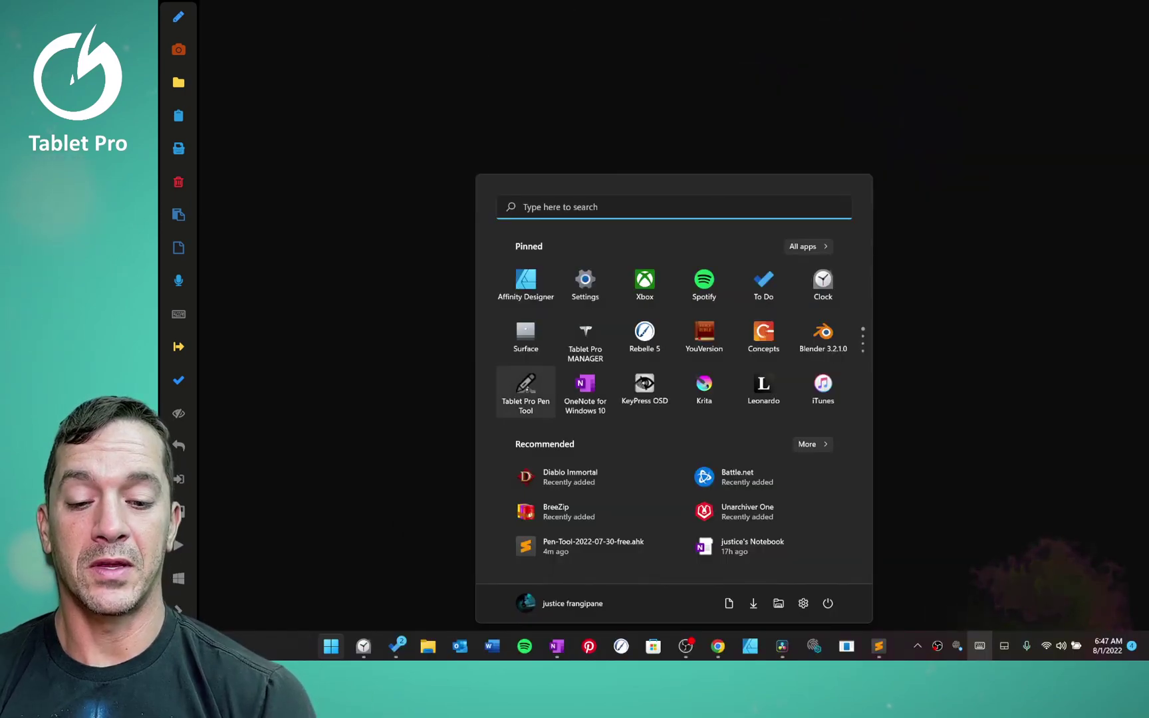
pyautogui.click(525, 391)
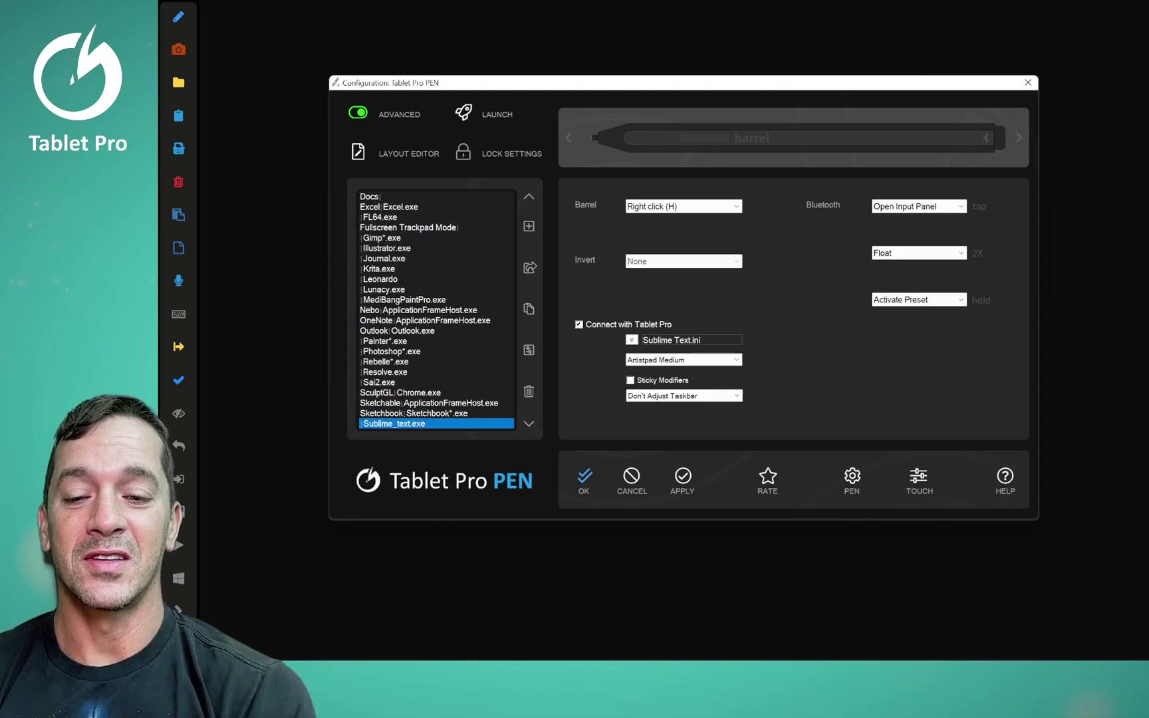
pyautogui.click(431, 227)
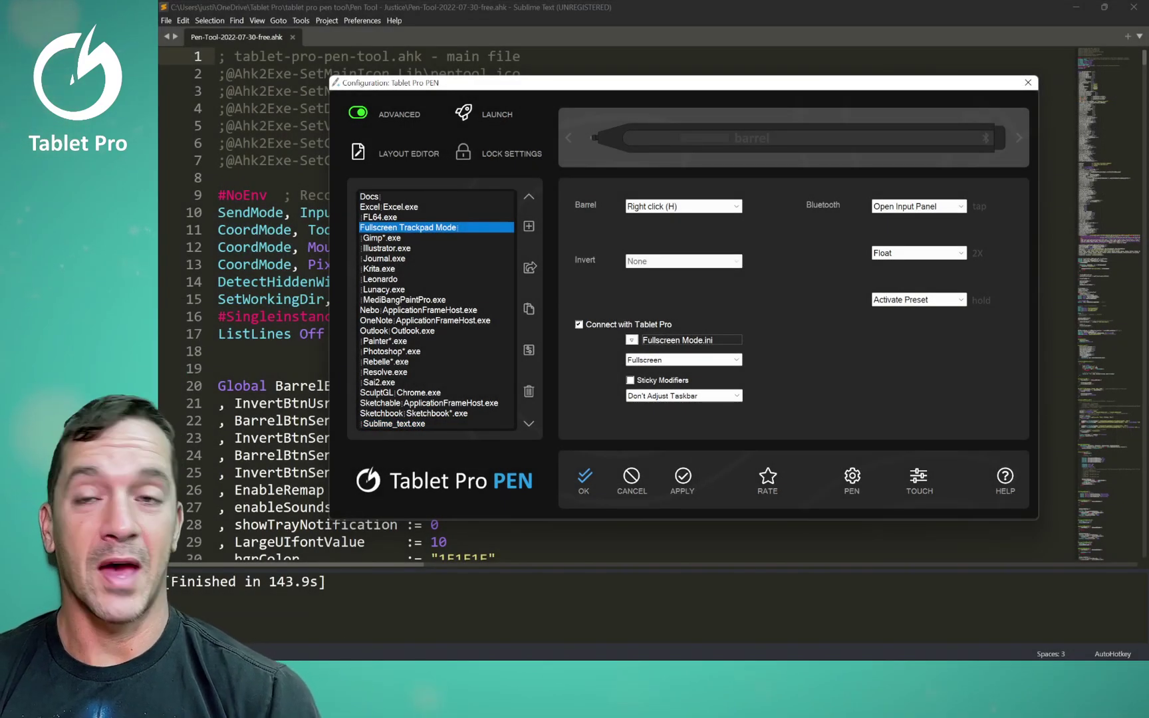
pyautogui.click(437, 217)
# - View Tablet Pro TOUCH's fullscreen mode settings, close them along with the pen configuration, and reopen the configuration from the artist pad
pyautogui.click(919, 480)
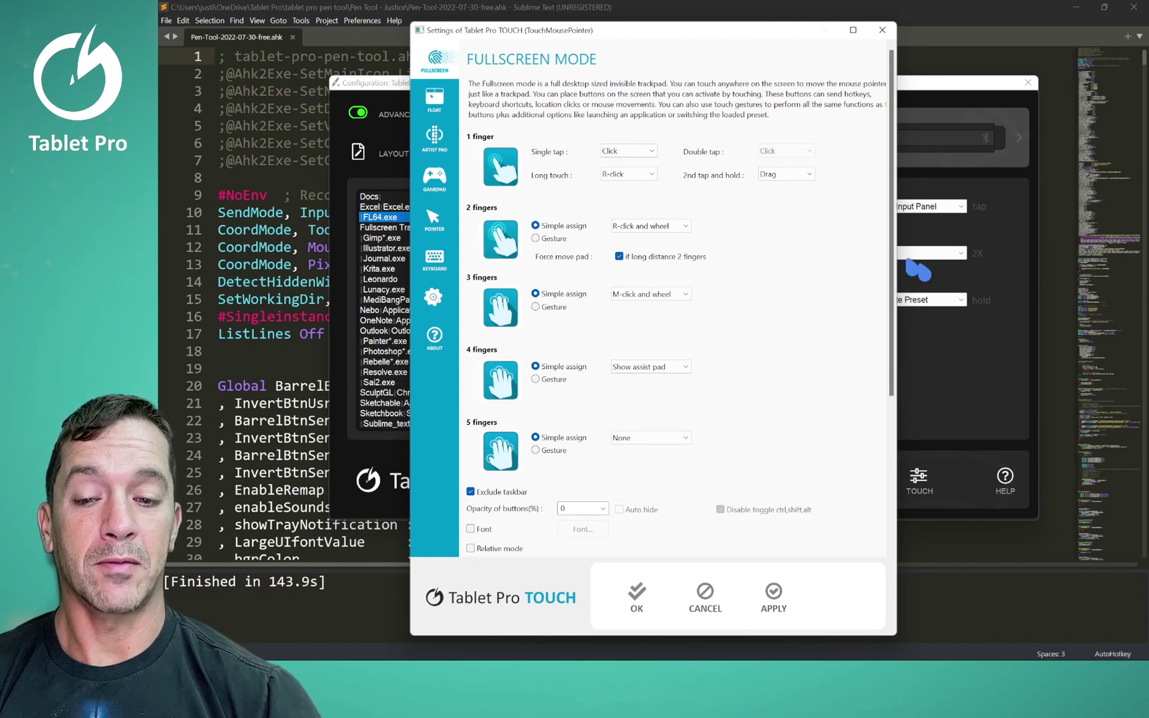
pyautogui.click(637, 598)
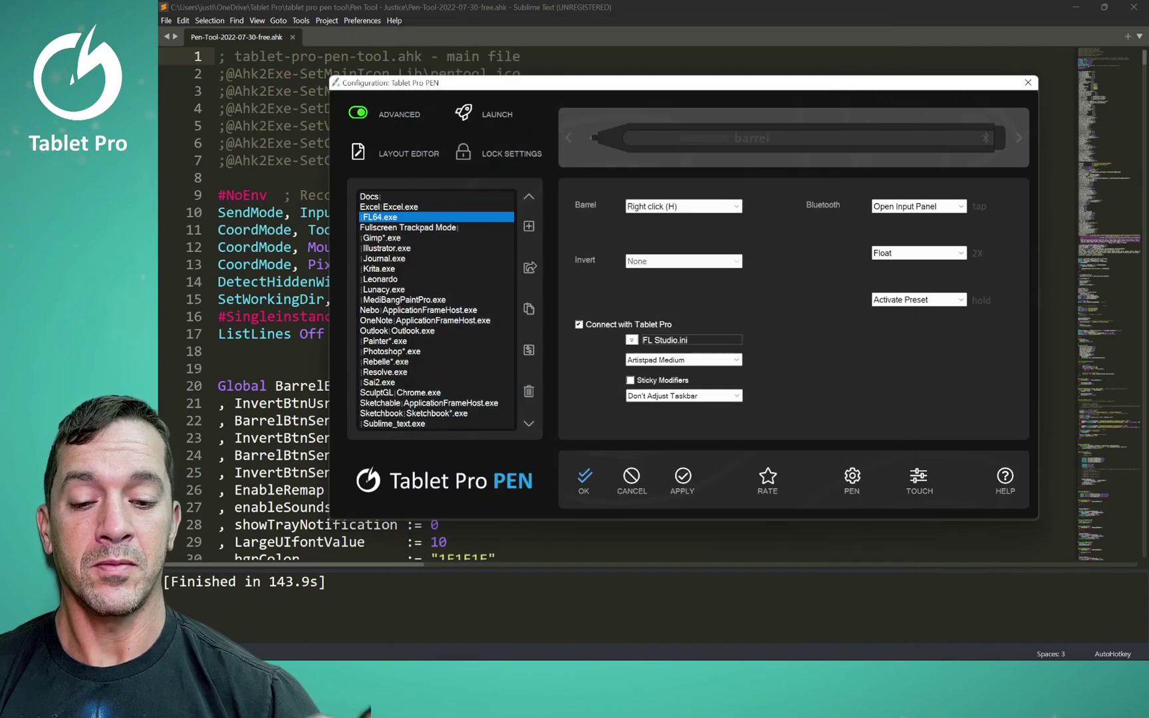
pyautogui.press('Escape')
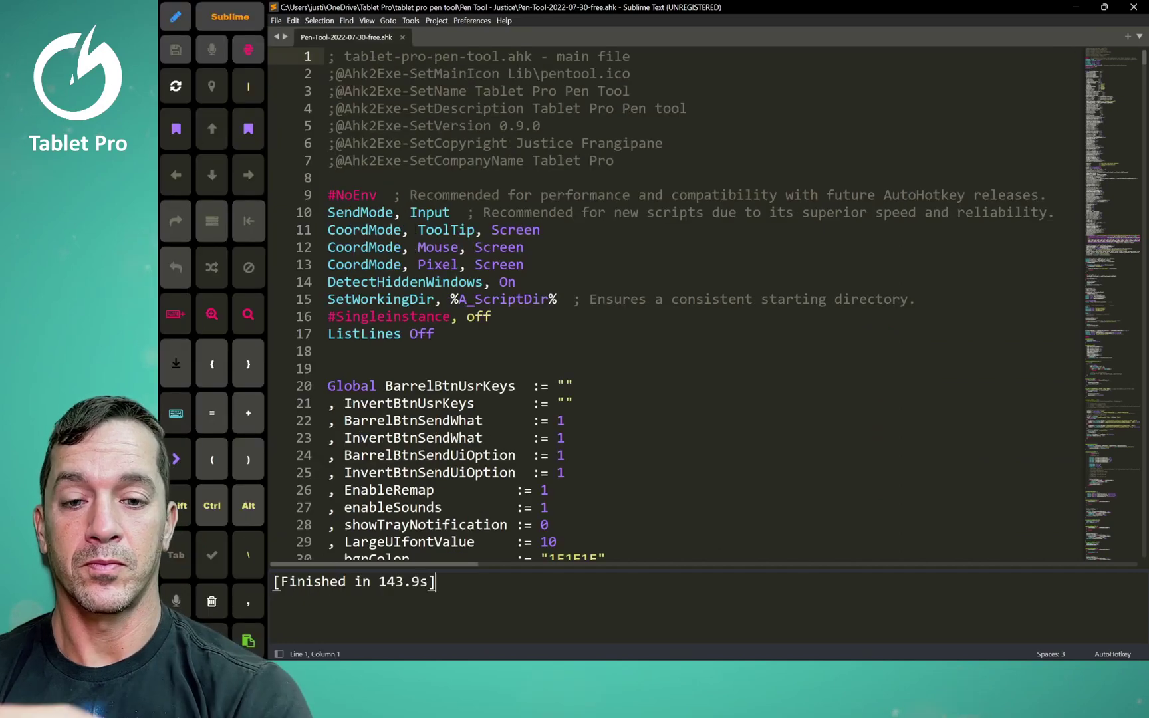
pyautogui.click(176, 16)
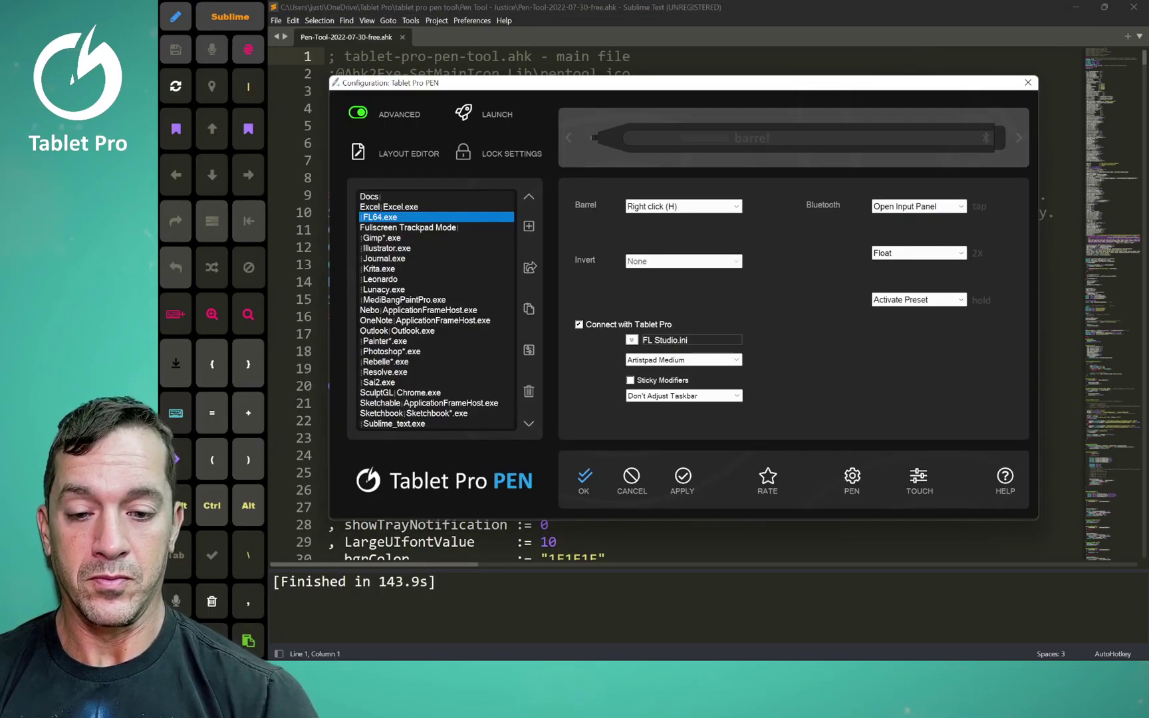
# - Update the Fullscreen Trackpad Mode preset to use dictation.touchmouseptr_setting as its Tablet Pro settings file
pyautogui.click(419, 228)
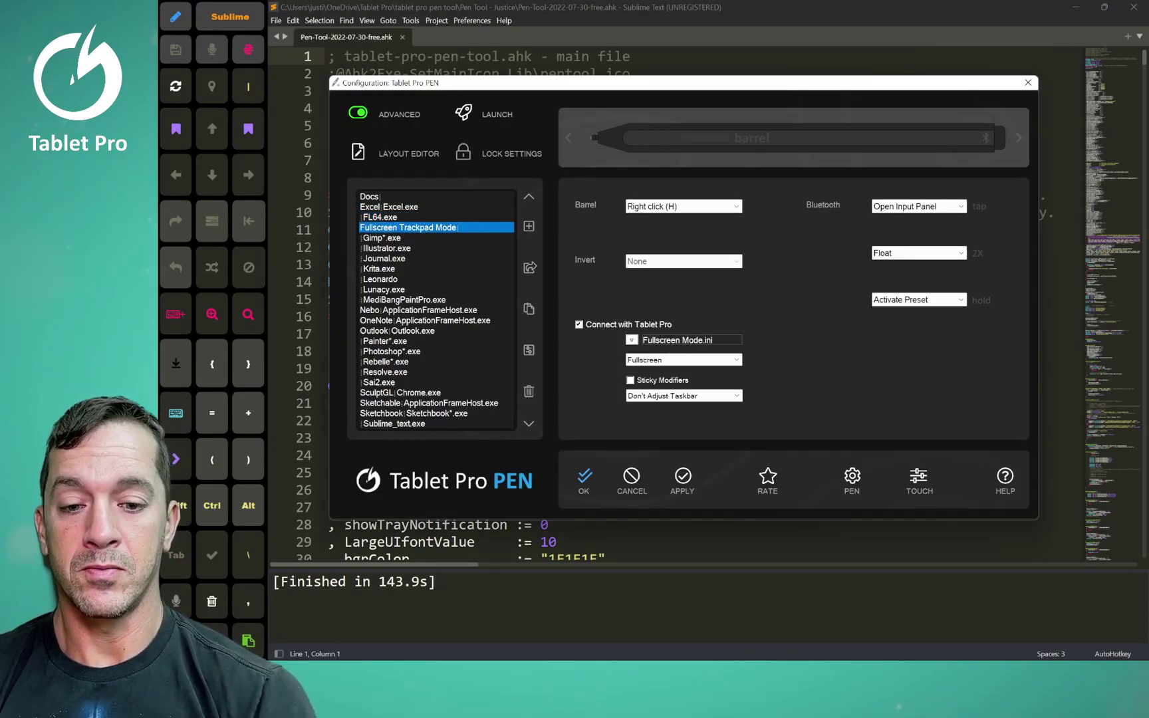
pyautogui.doubleClick(419, 228)
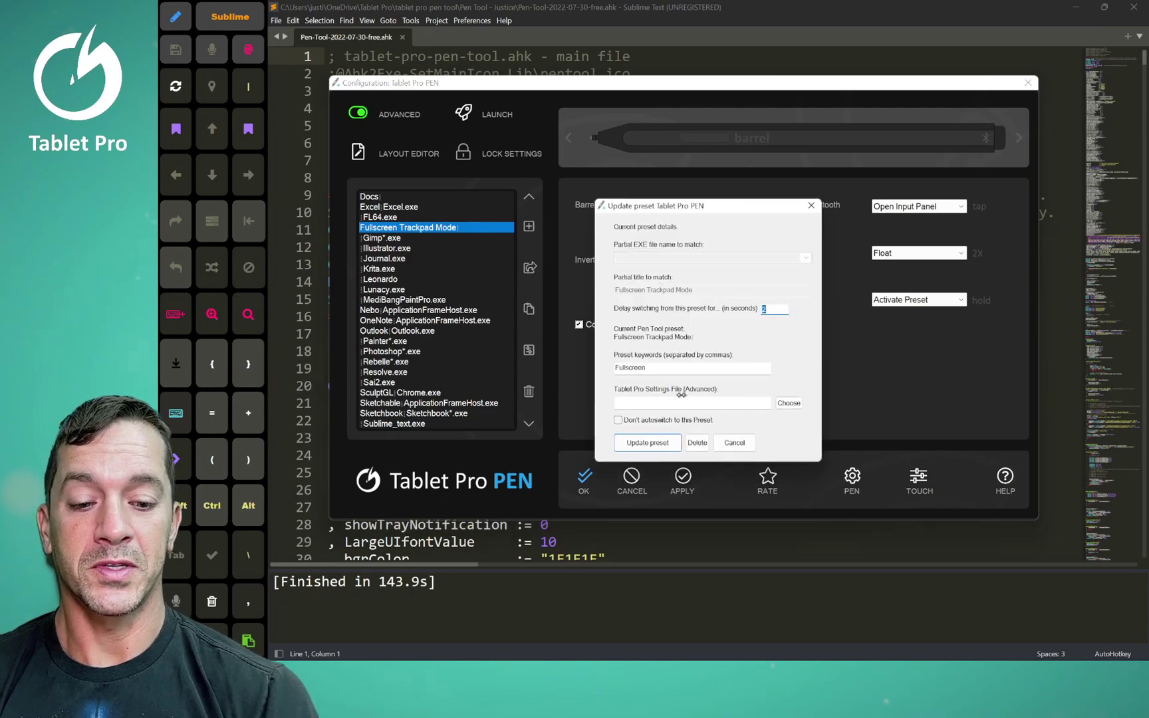
pyautogui.click(789, 402)
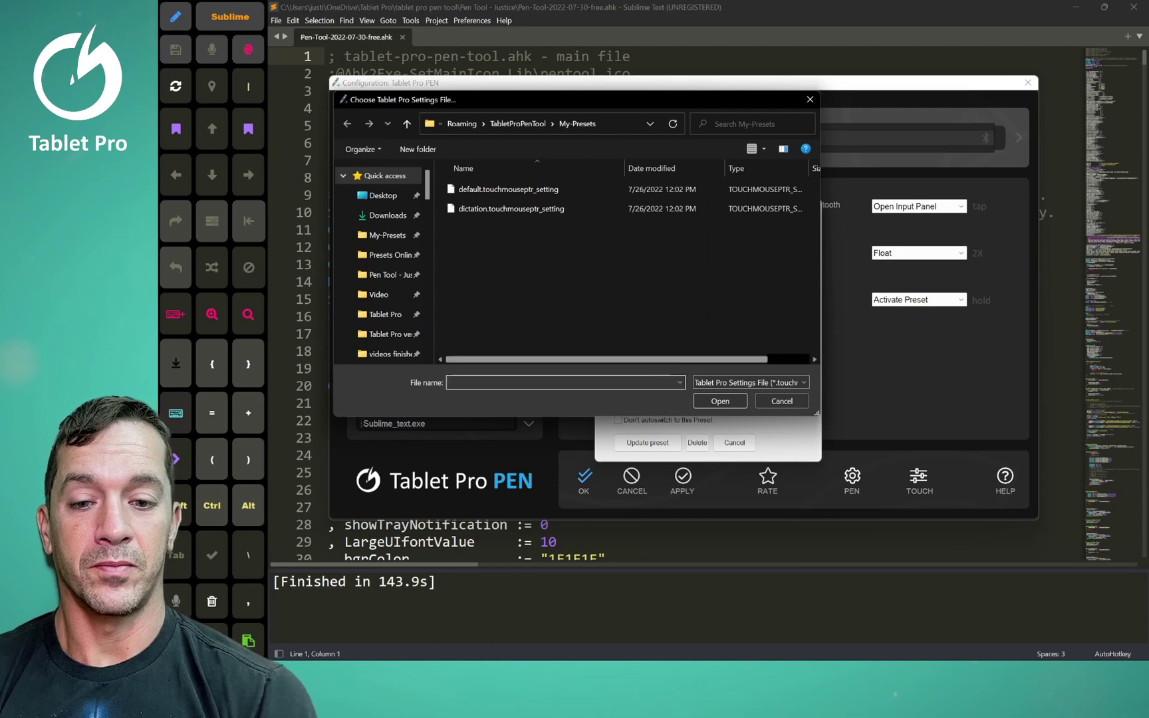
pyautogui.click(510, 209)
pyautogui.click(720, 401)
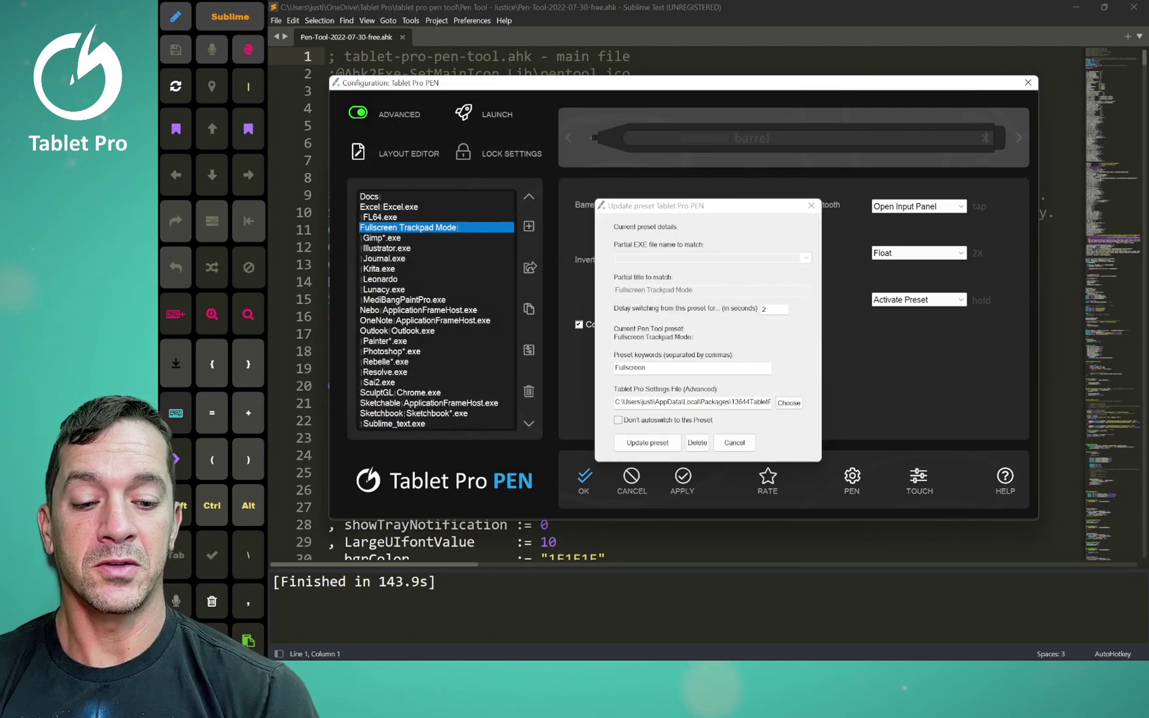
pyautogui.click(646, 442)
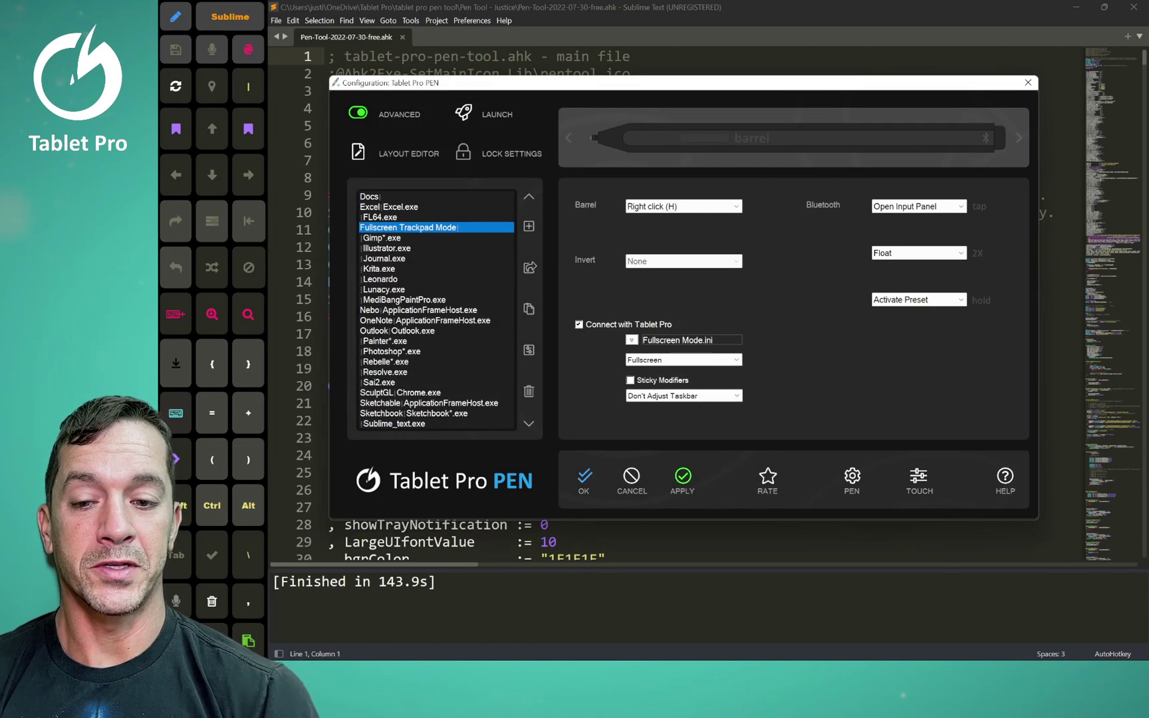
# - Update the Default Preset to use default.touchmouseptr_setting as its Tablet Pro settings file
pyautogui.press('Up')
pyautogui.press('Up')
pyautogui.press('Up')
pyautogui.press('Up')
pyautogui.press('Up')
pyautogui.press('Up')
pyautogui.press('Up')
pyautogui.press('Up')
pyautogui.press('Up')
pyautogui.press('Up')
pyautogui.press('Up')
pyautogui.press('Up')
pyautogui.press('Up')
pyautogui.press('Up')
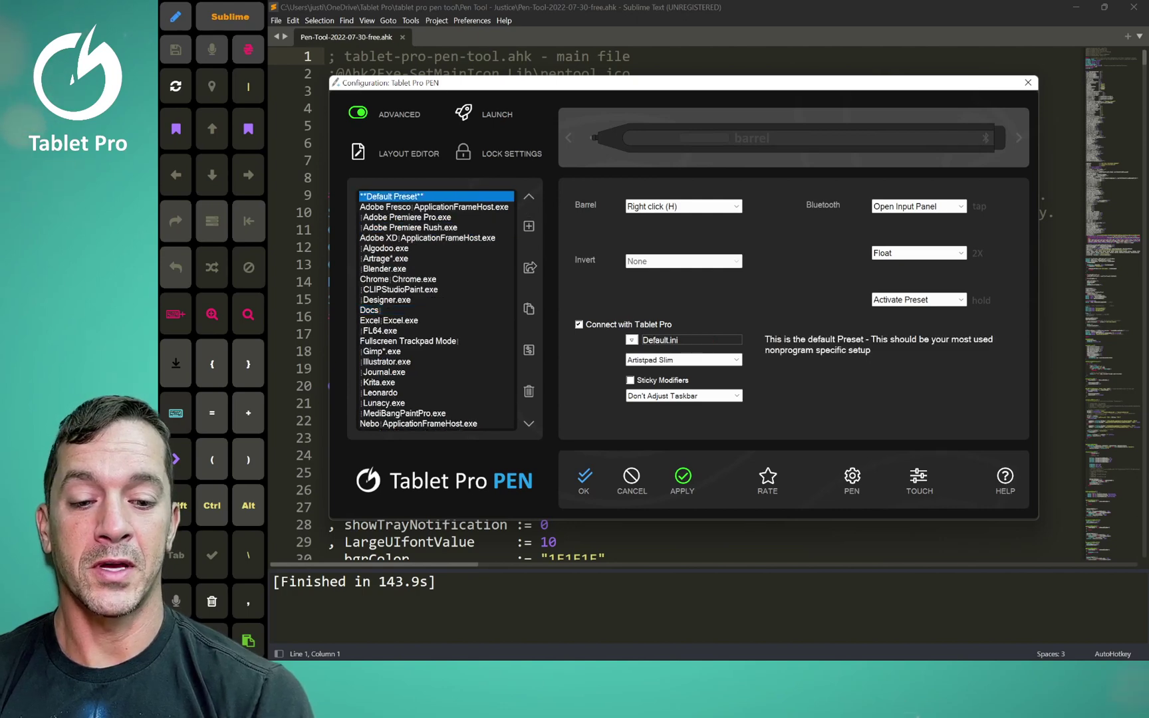
pyautogui.press('Return')
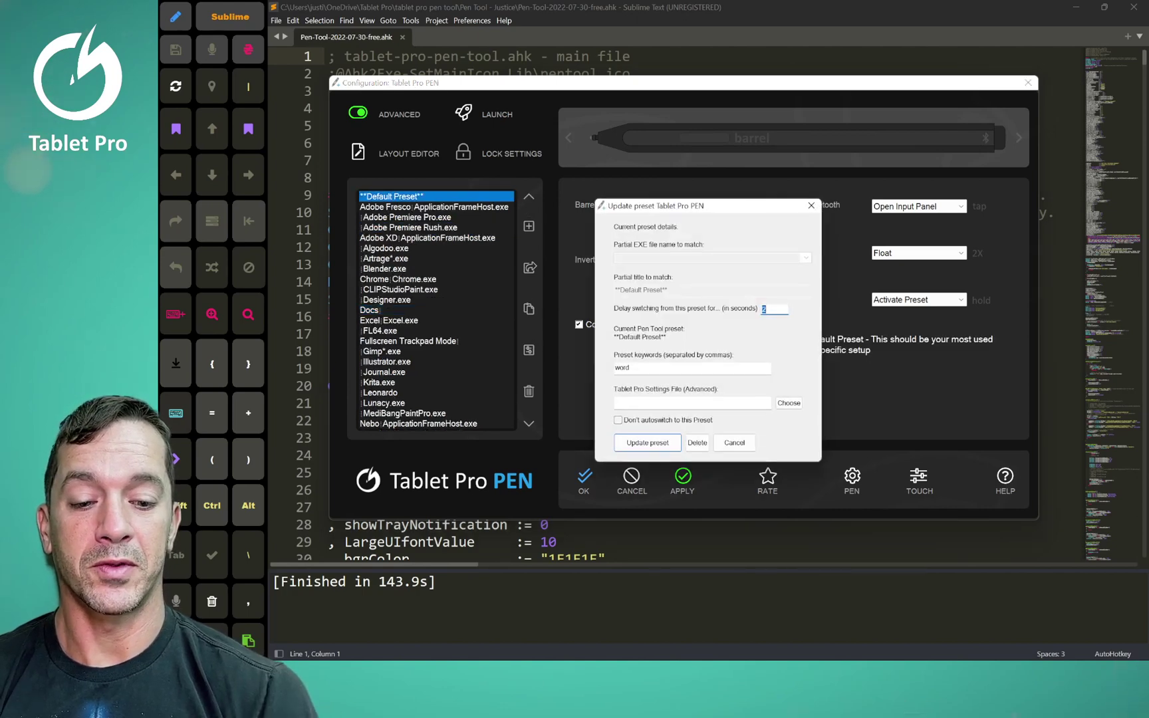
pyautogui.click(778, 402)
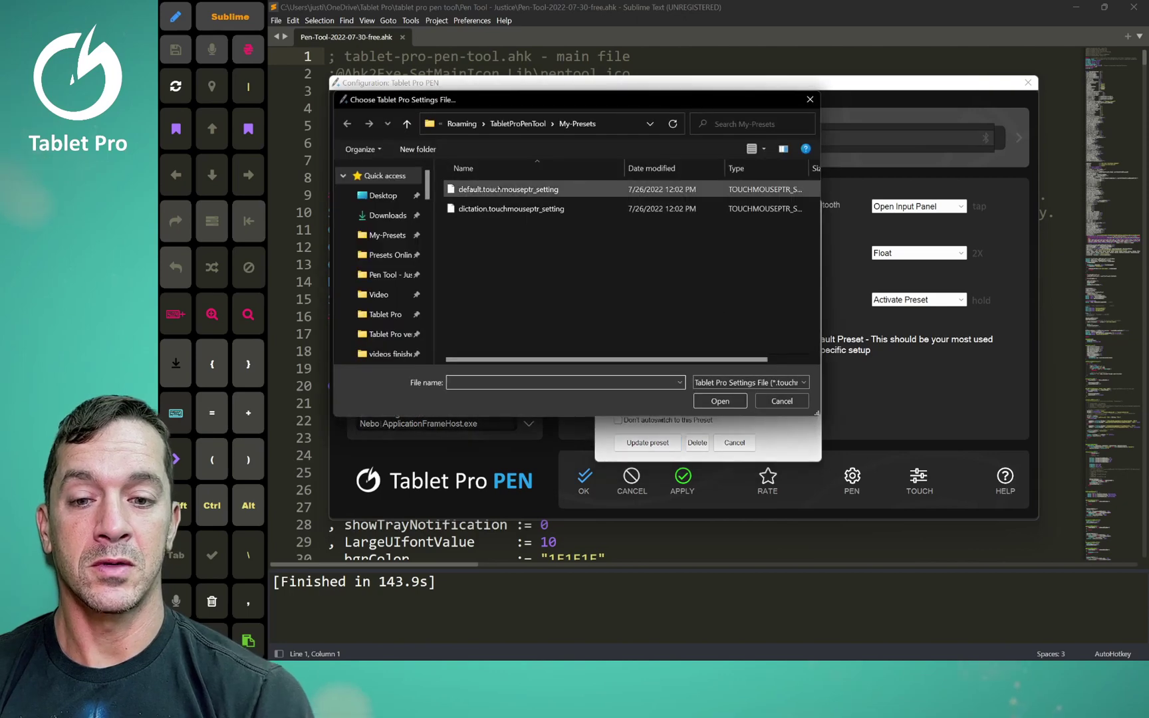
pyautogui.click(509, 189)
pyautogui.click(720, 401)
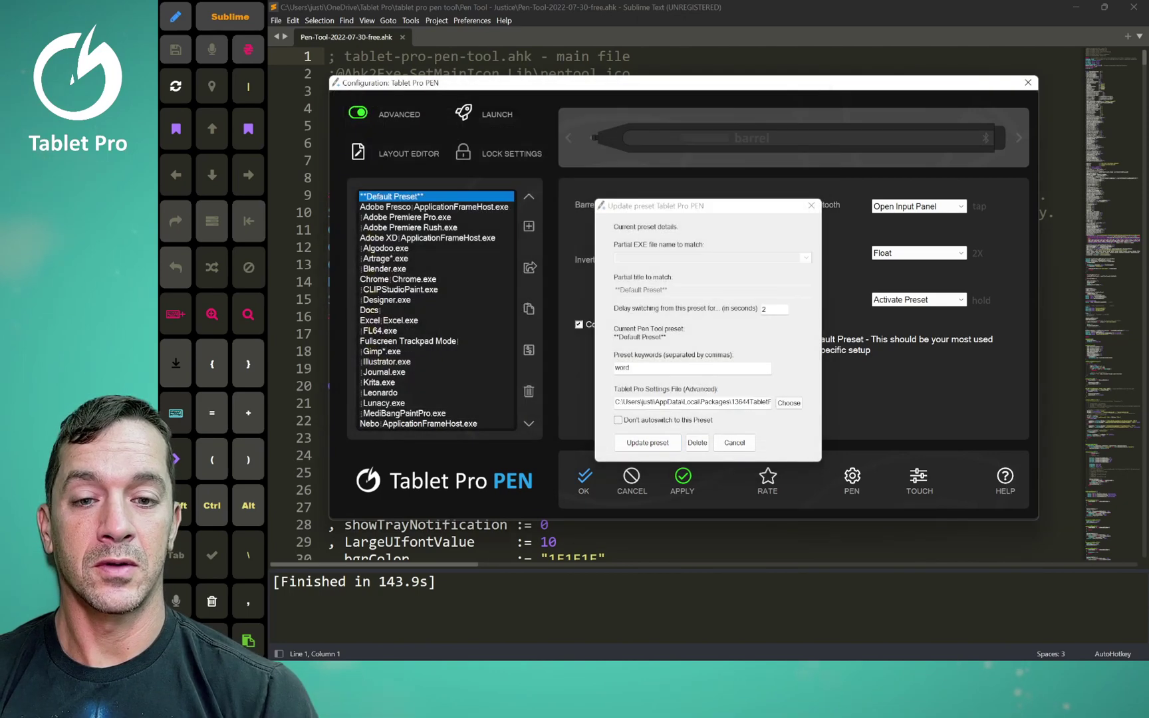
pyautogui.click(647, 443)
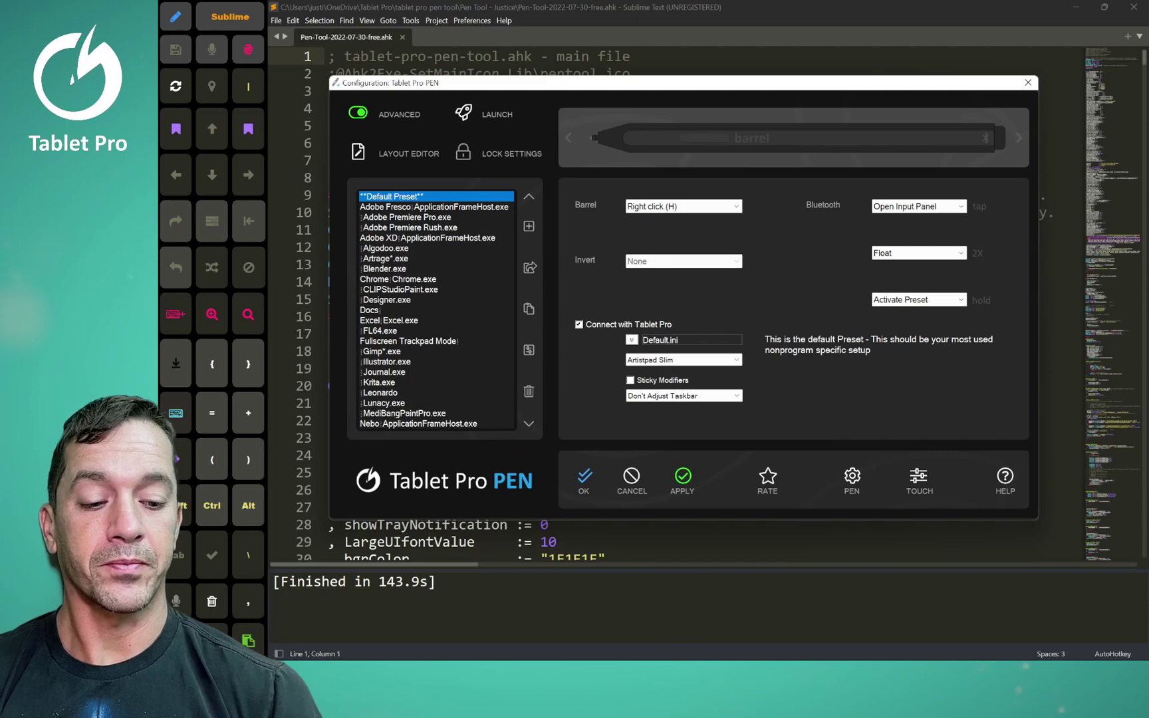
# - Examine the options for restoring universal settings from file in Tablet Pro TOUCH's general settings, and close the settings window
pyautogui.click(911, 475)
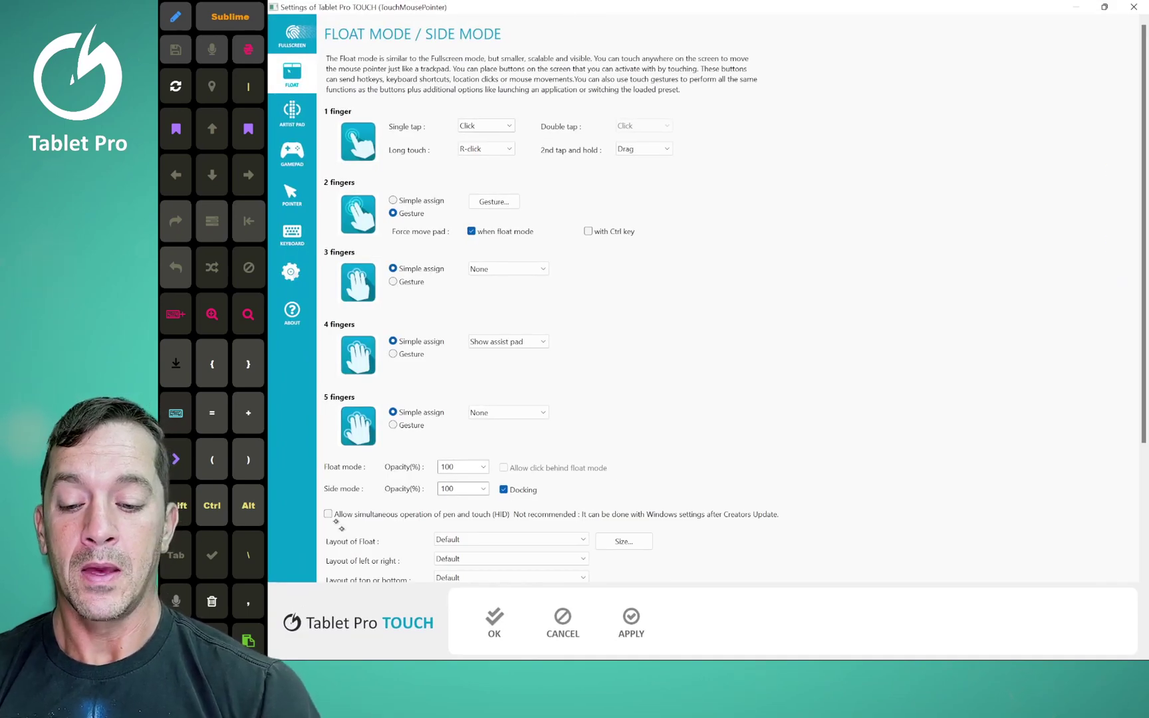
pyautogui.click(291, 271)
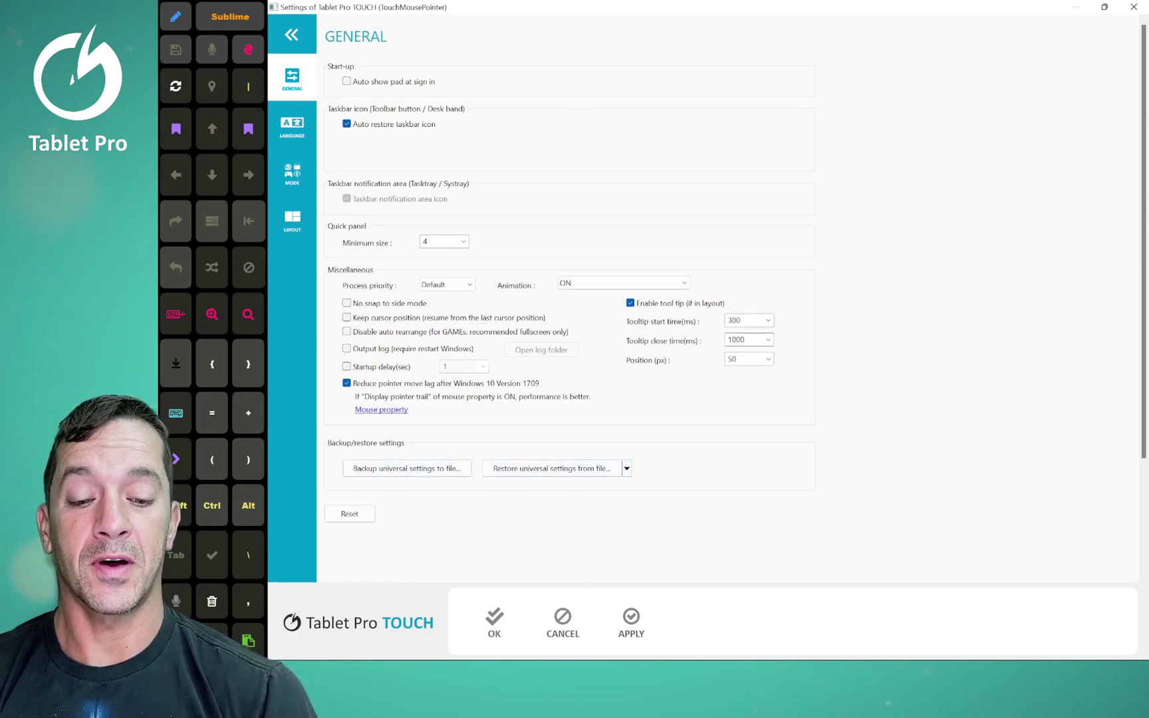
pyautogui.click(625, 468)
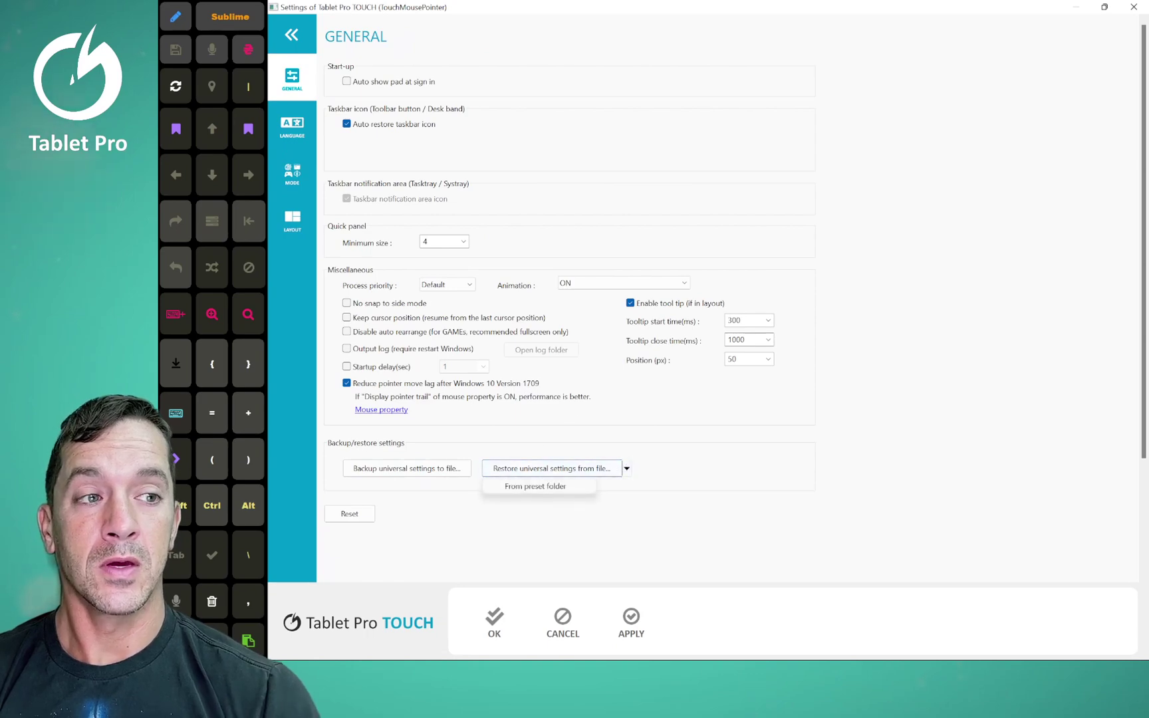
pyautogui.click(1130, 7)
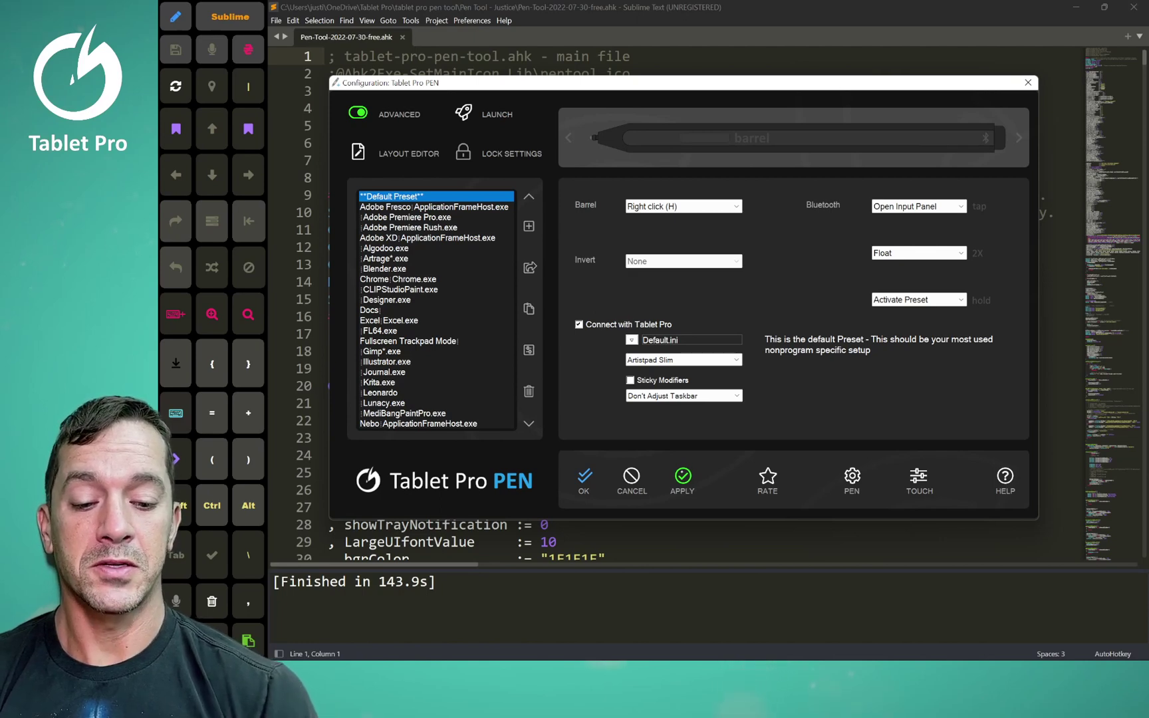
# - Apply the preset changes and switch to the Fullscreen Trackpad Mode preset
pyautogui.click(680, 471)
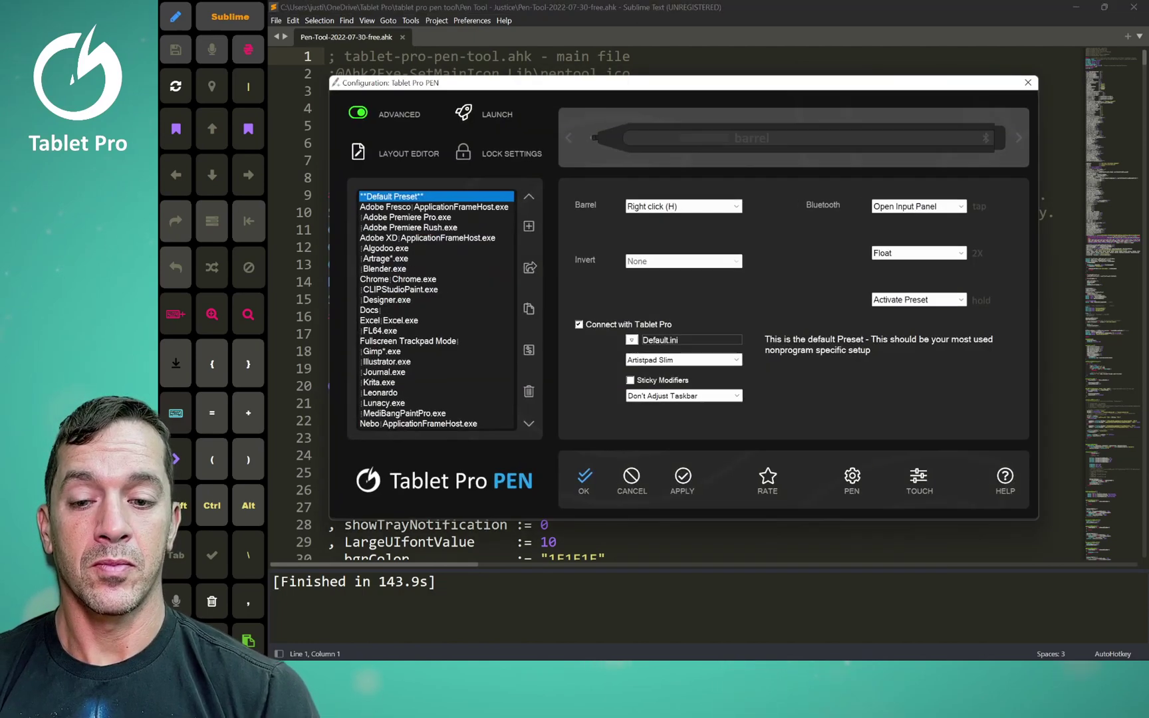
pyautogui.click(423, 341)
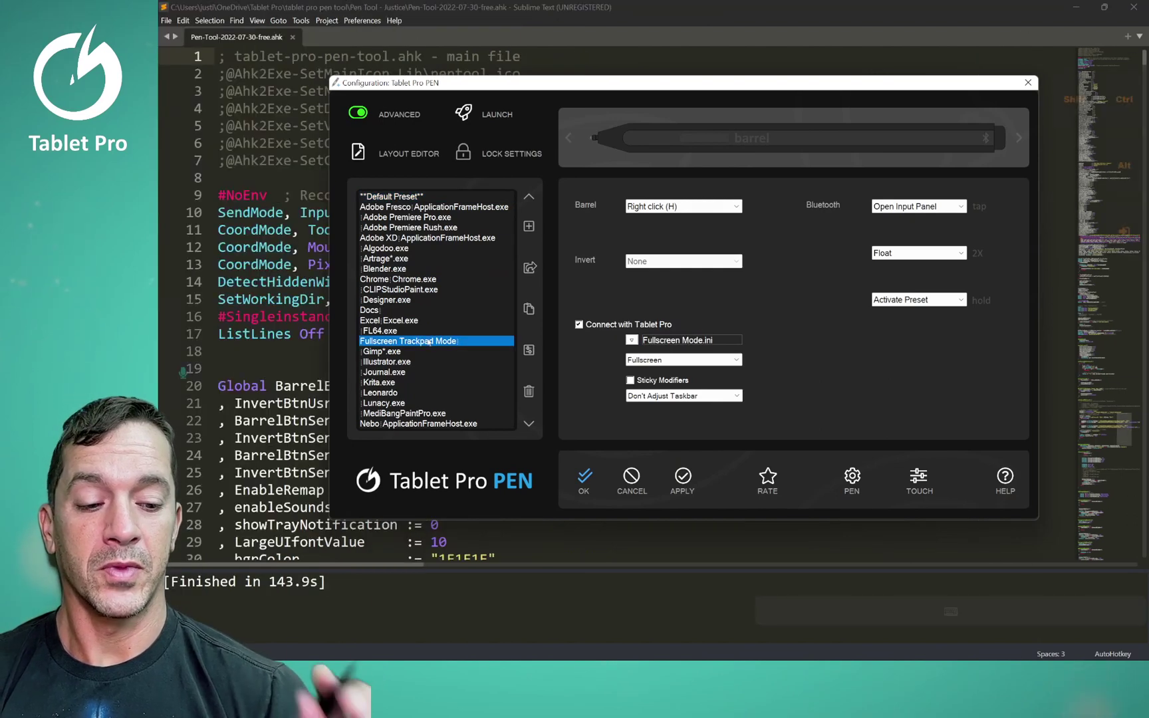
# - Examine the three-finger gesture assignments for the Fullscreen Trackpad Mode preset in the Tablet Pro TOUCH settings, and close the settings unchanged
pyautogui.click(920, 482)
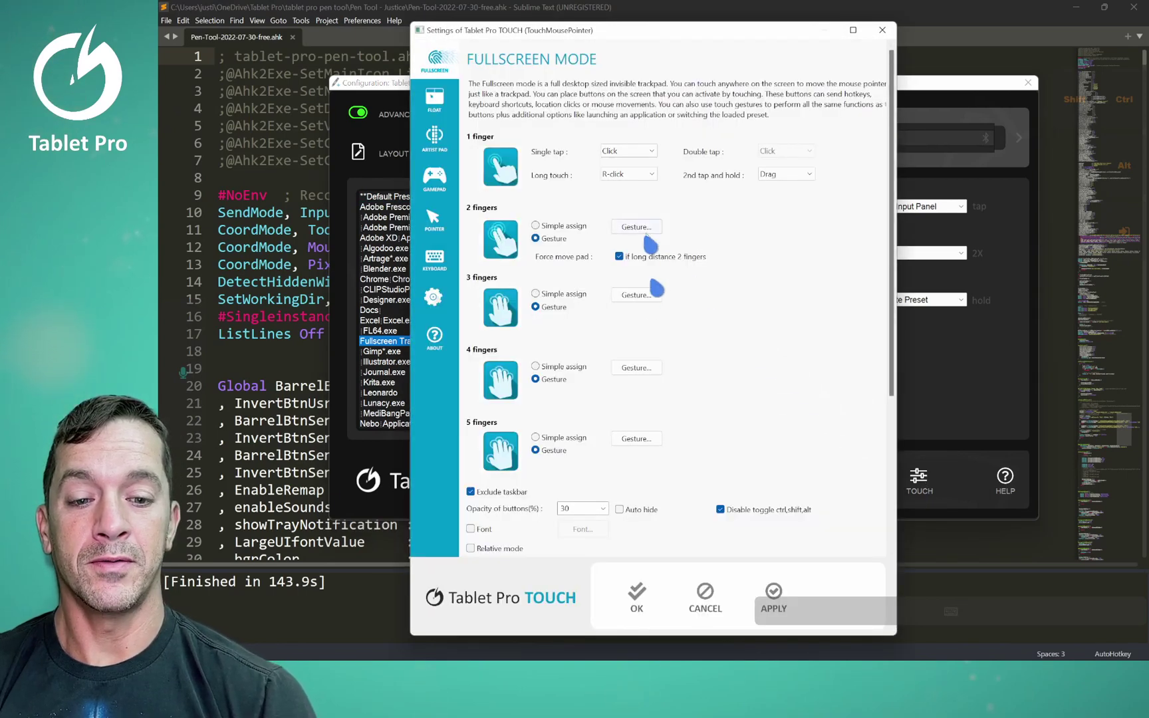
pyautogui.click(635, 294)
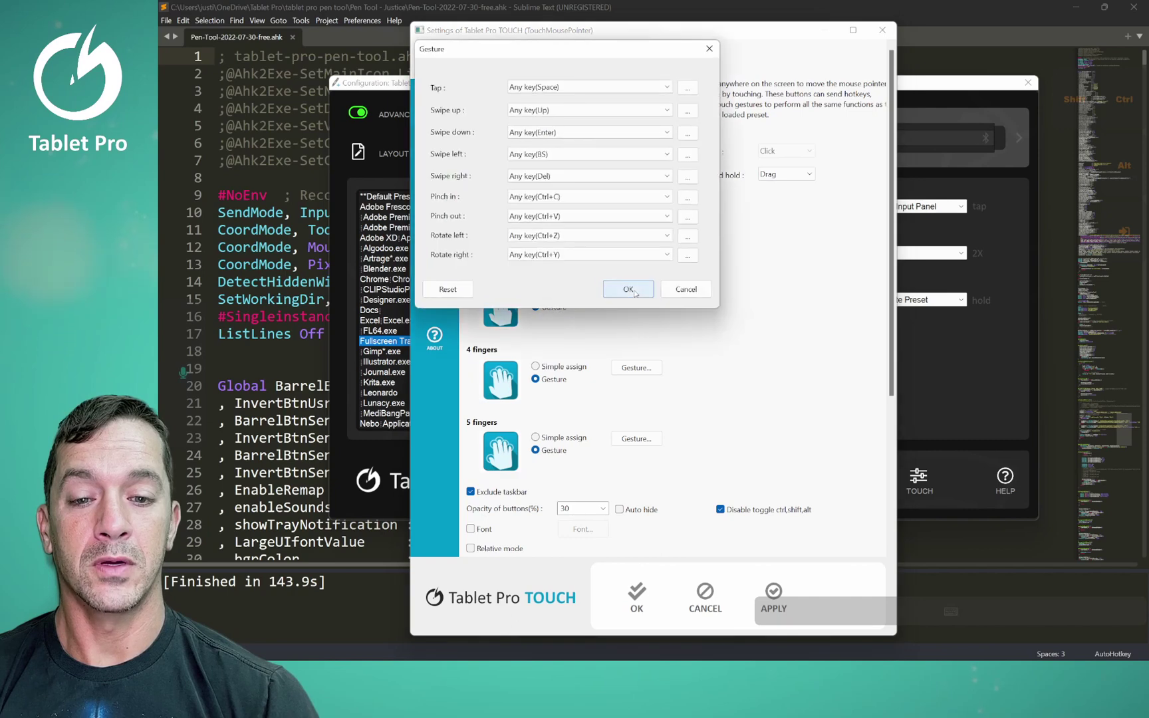
pyautogui.click(687, 289)
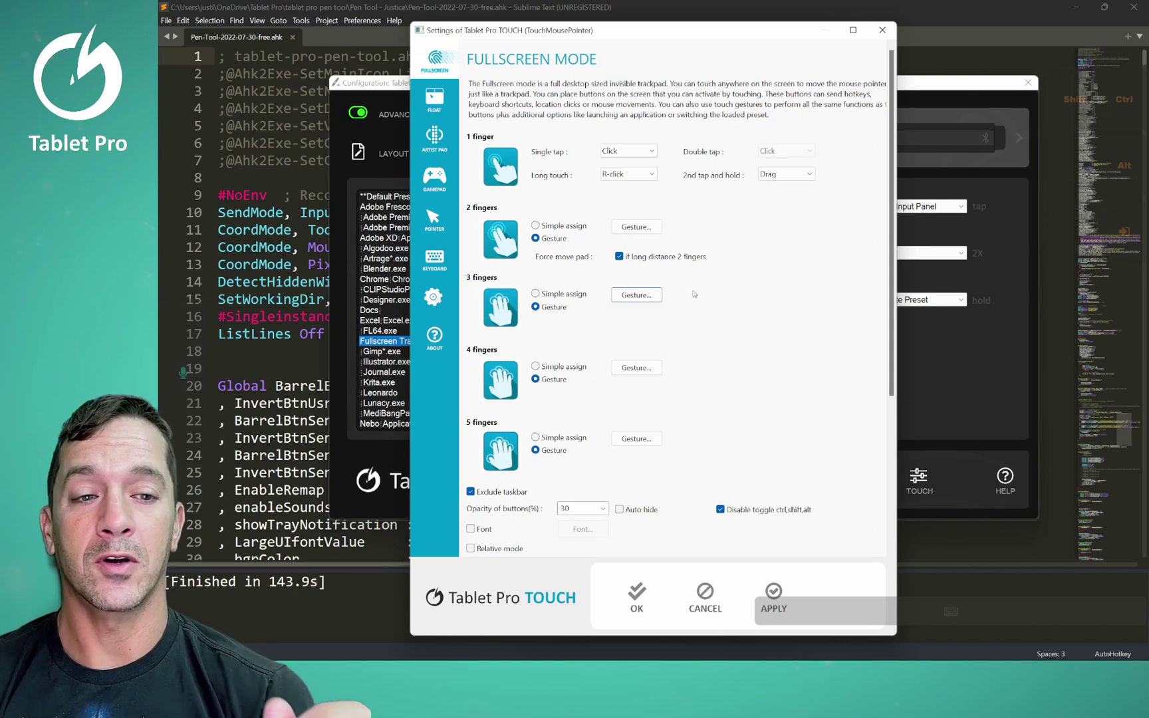
pyautogui.click(879, 32)
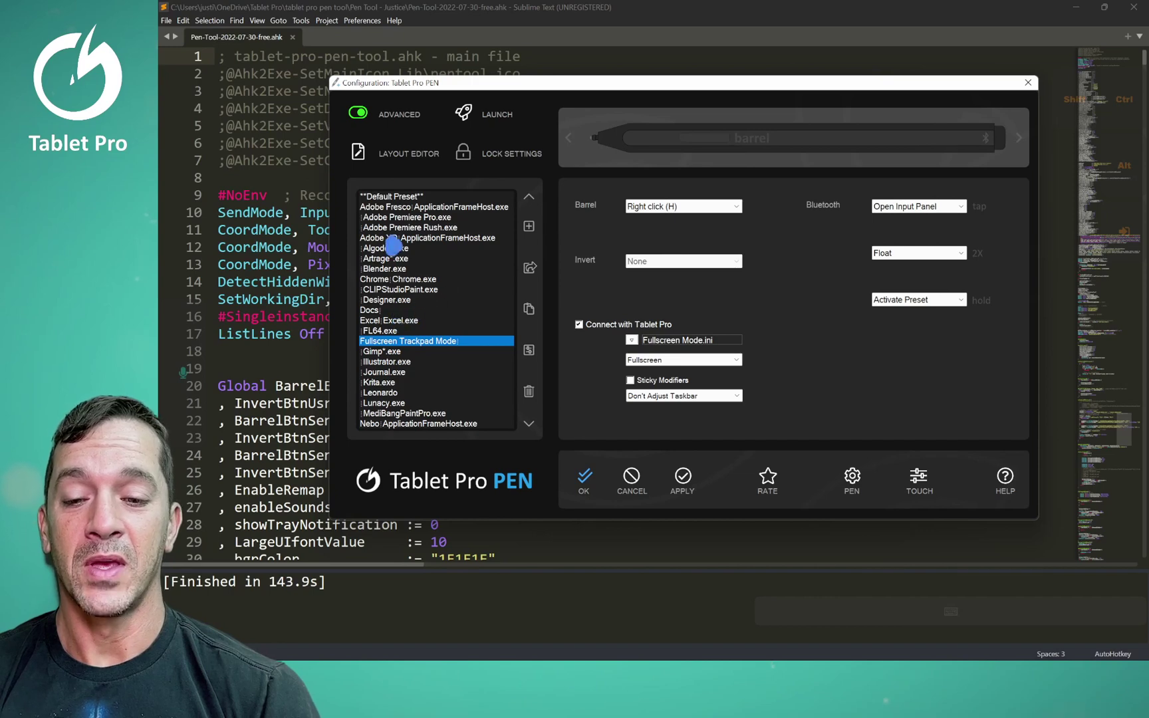
# - Switch through the Default Preset to the Blender.exe preset and examine its fullscreen finger assignments and Artist Pad options in the TOUCH settings
pyautogui.click(399, 197)
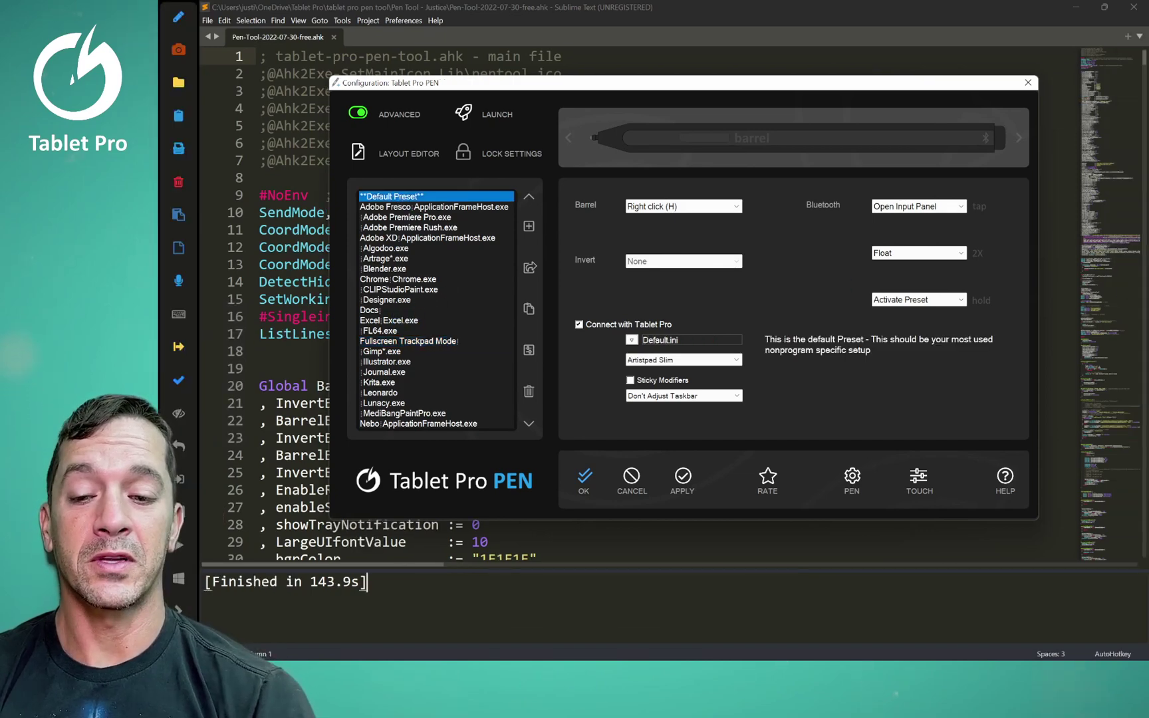
pyautogui.click(399, 268)
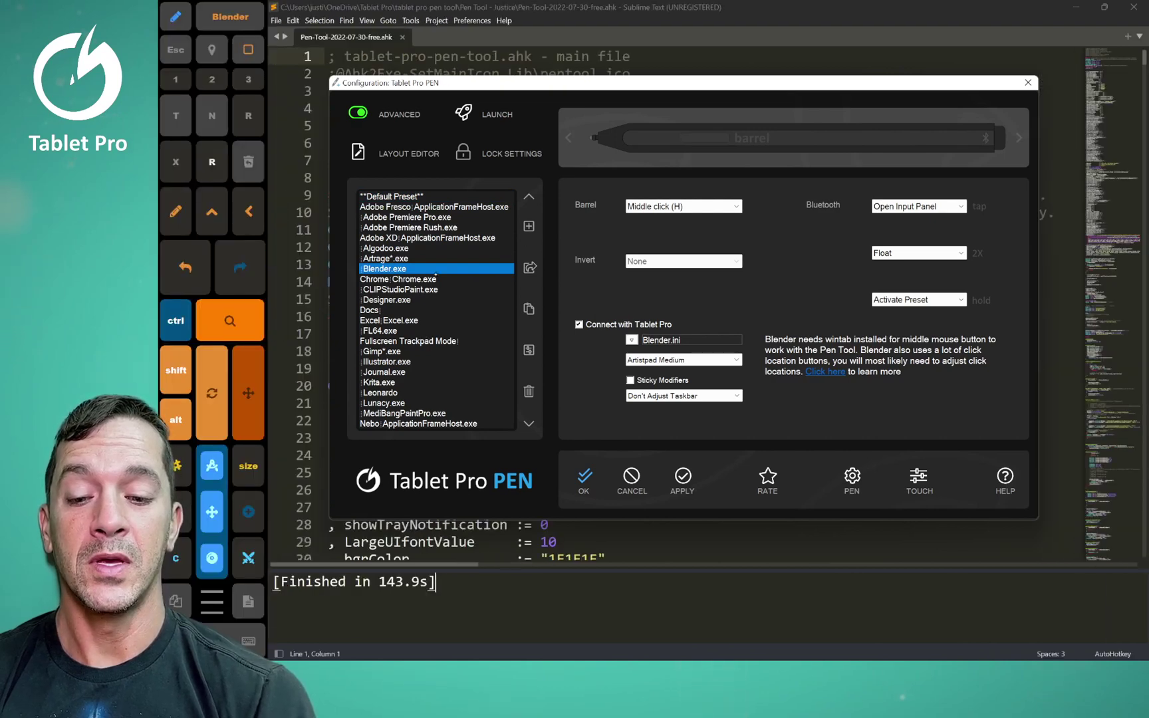
pyautogui.click(919, 476)
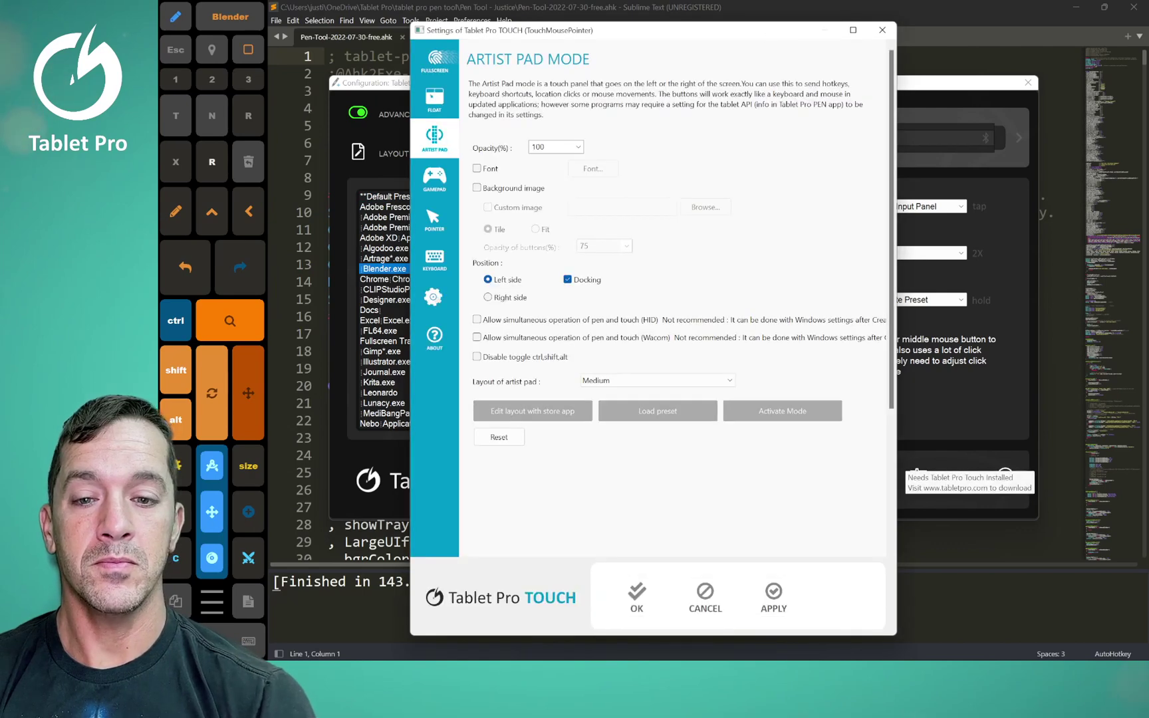
pyautogui.click(434, 62)
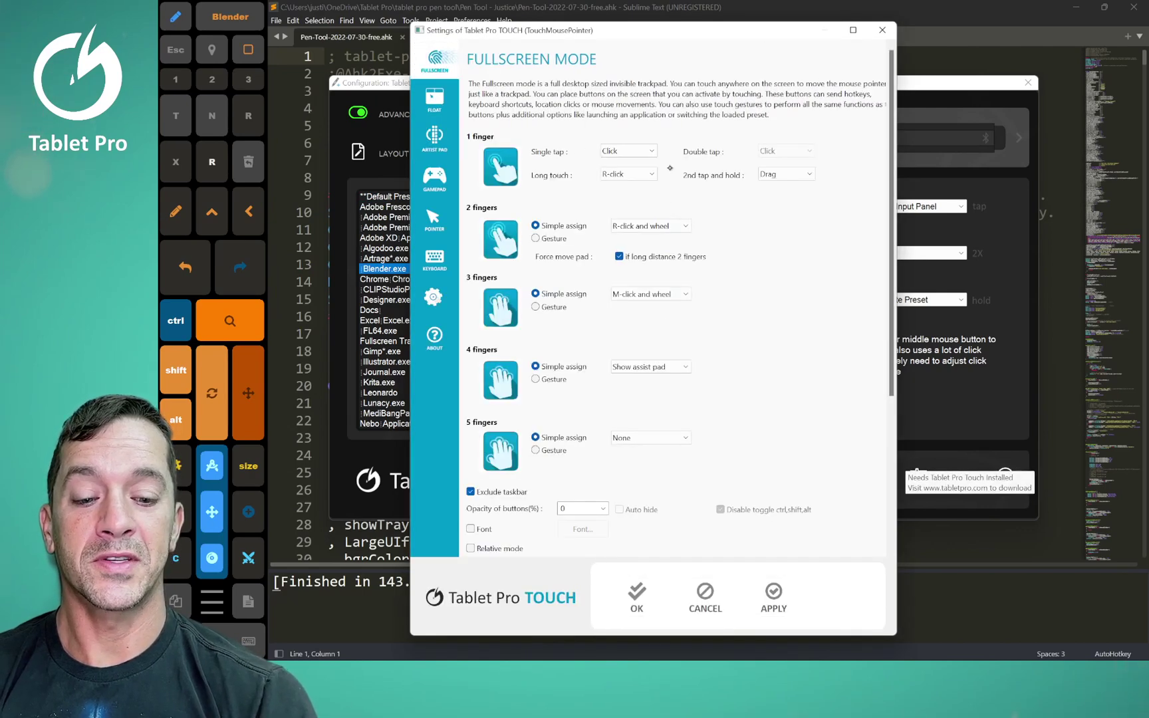
pyautogui.click(881, 30)
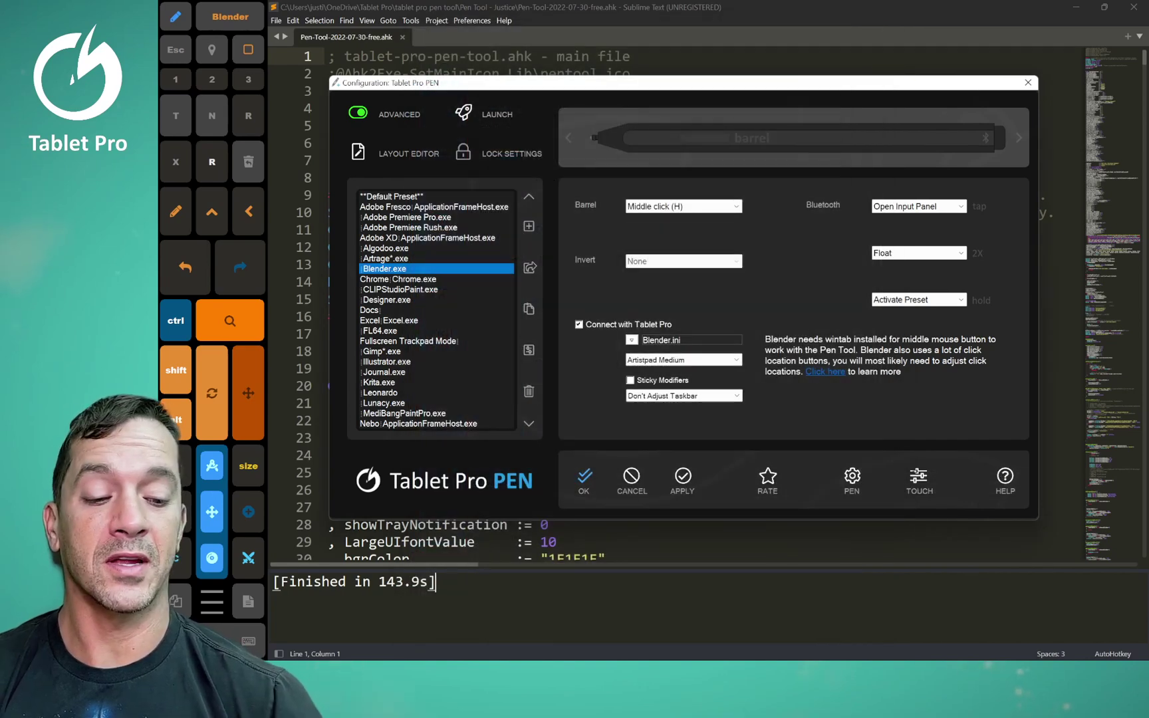
pyautogui.click(919, 477)
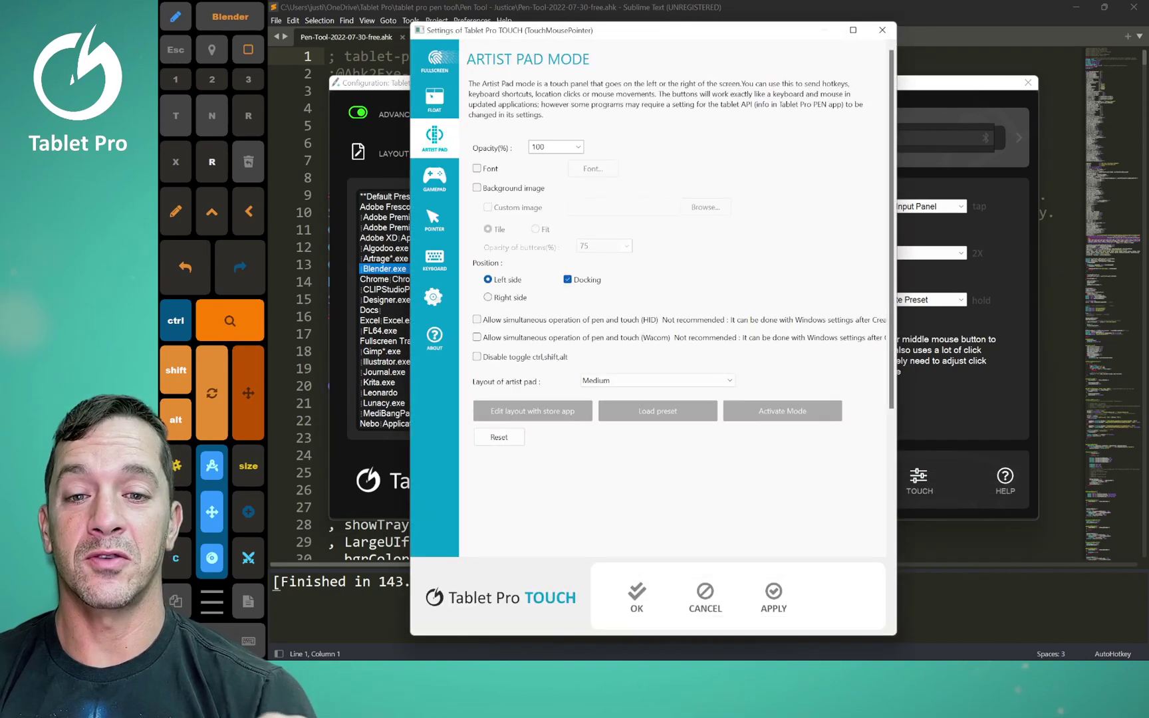
pyautogui.press('Escape')
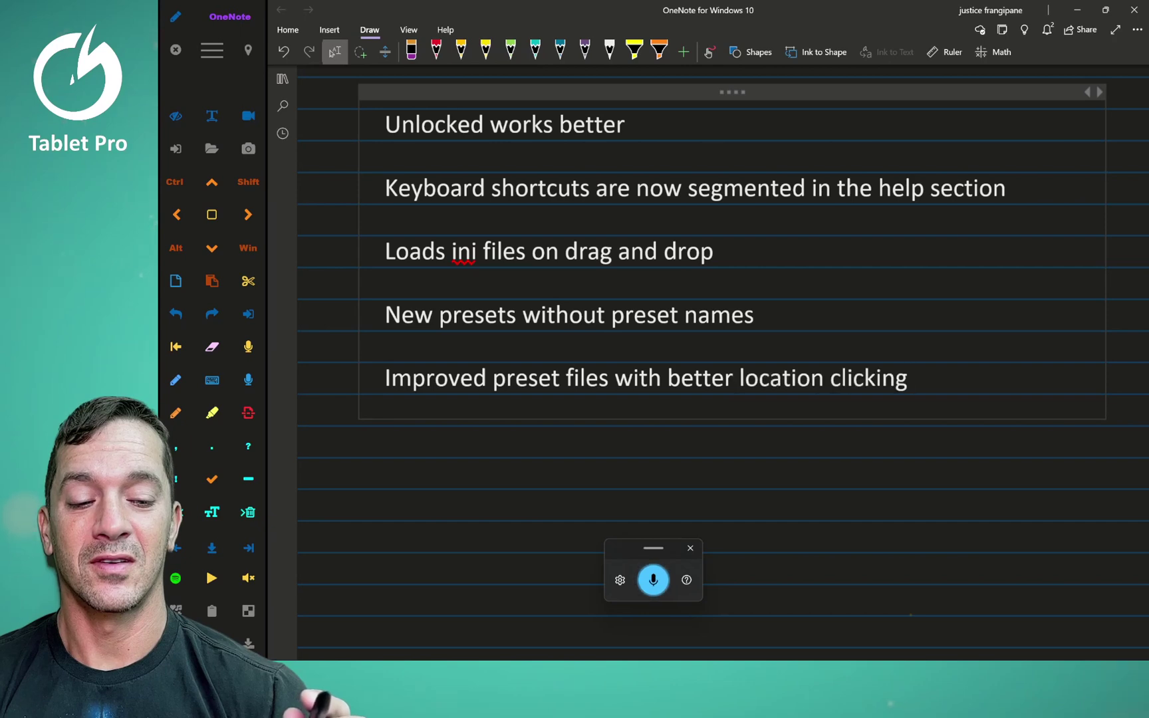
# - In the OneNote update list, use voice typing to add "built in" after "Improved preset files with better location clicking"
pyautogui.press('super+h')
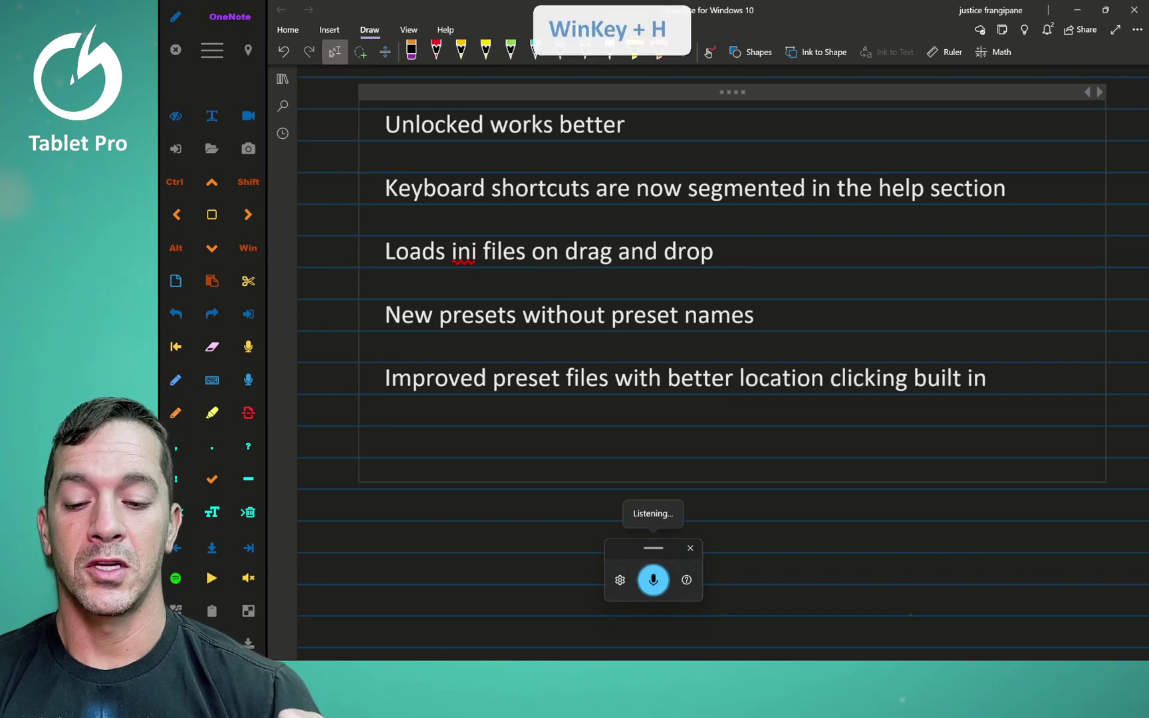